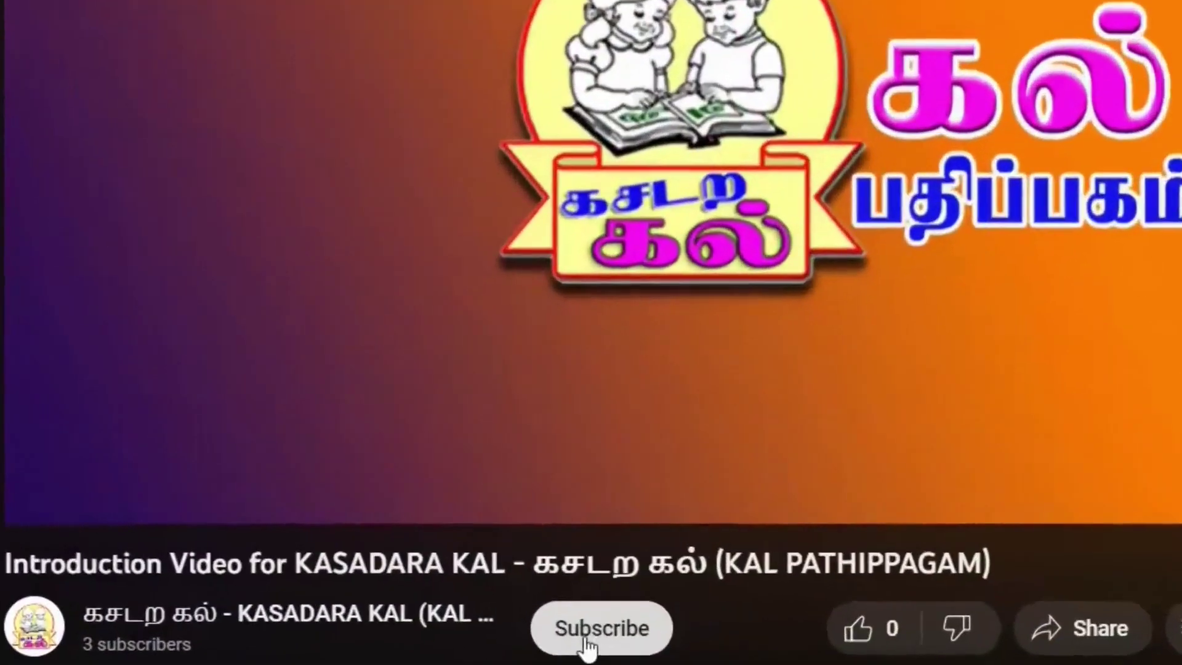
# - Subscribe to the channel, set the bell notifications to All, and like the video
pyautogui.click(600, 639)
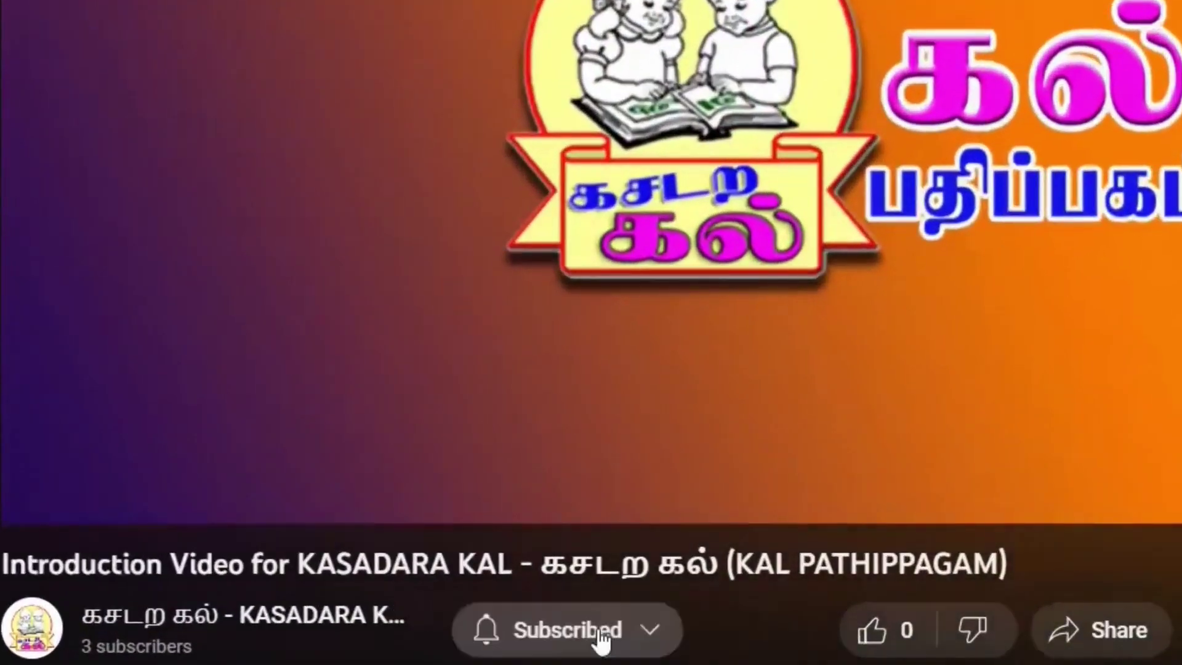
pyautogui.click(496, 641)
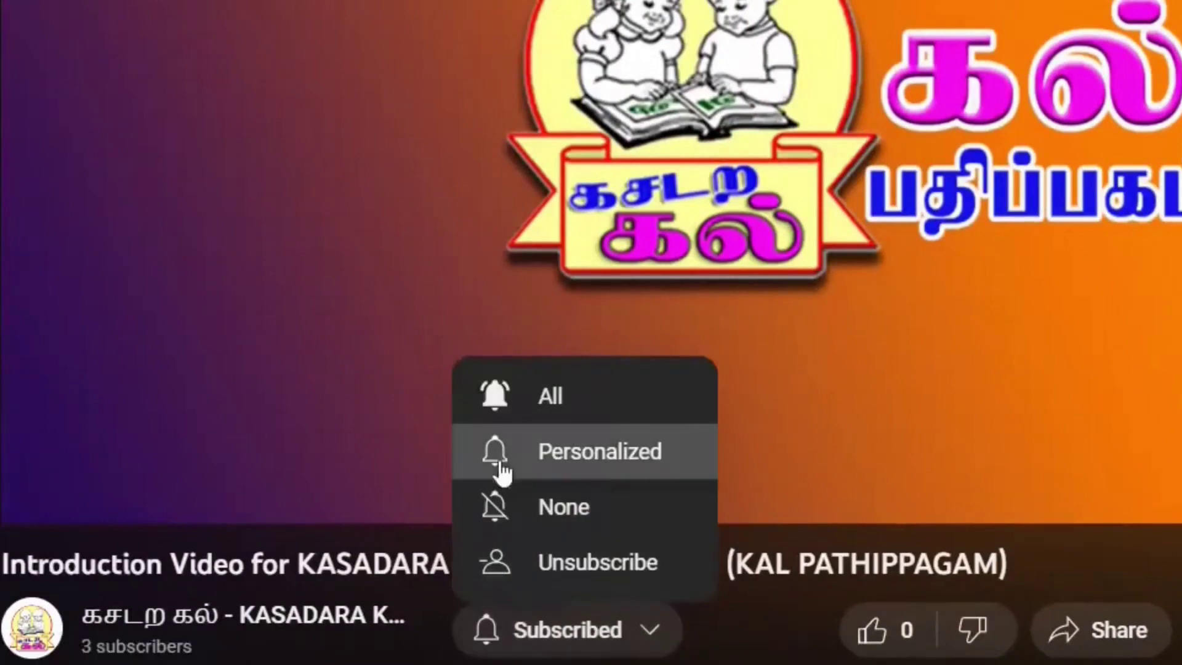
pyautogui.click(505, 408)
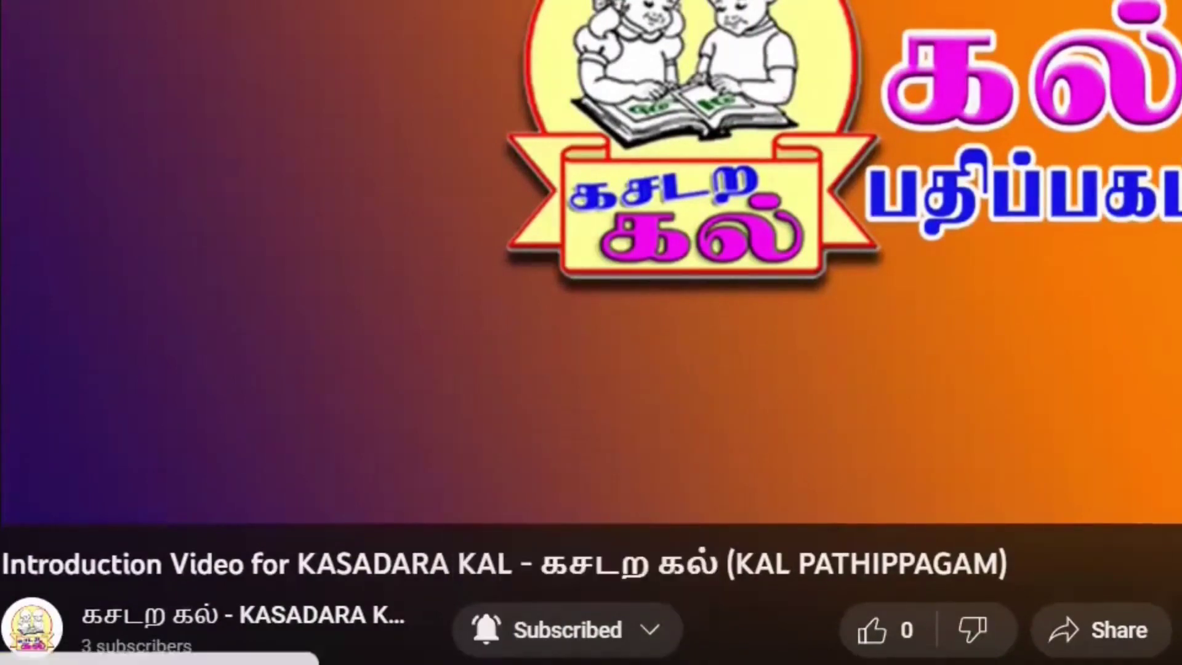
pyautogui.click(919, 640)
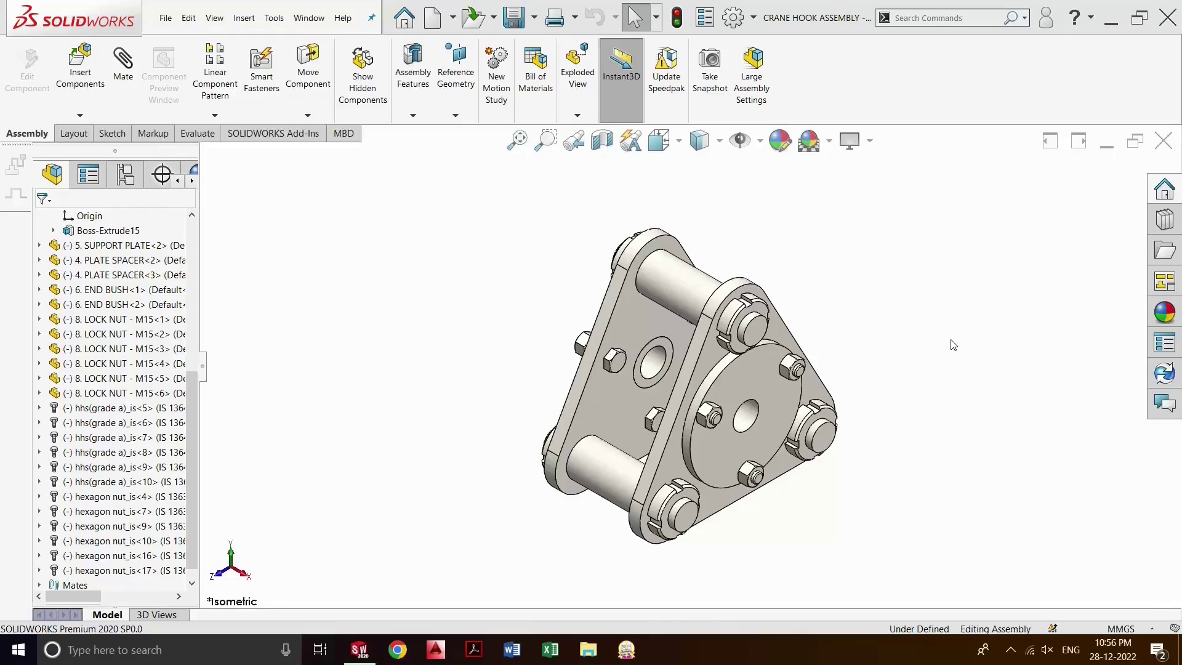
pyautogui.scroll(2, 844, 433)
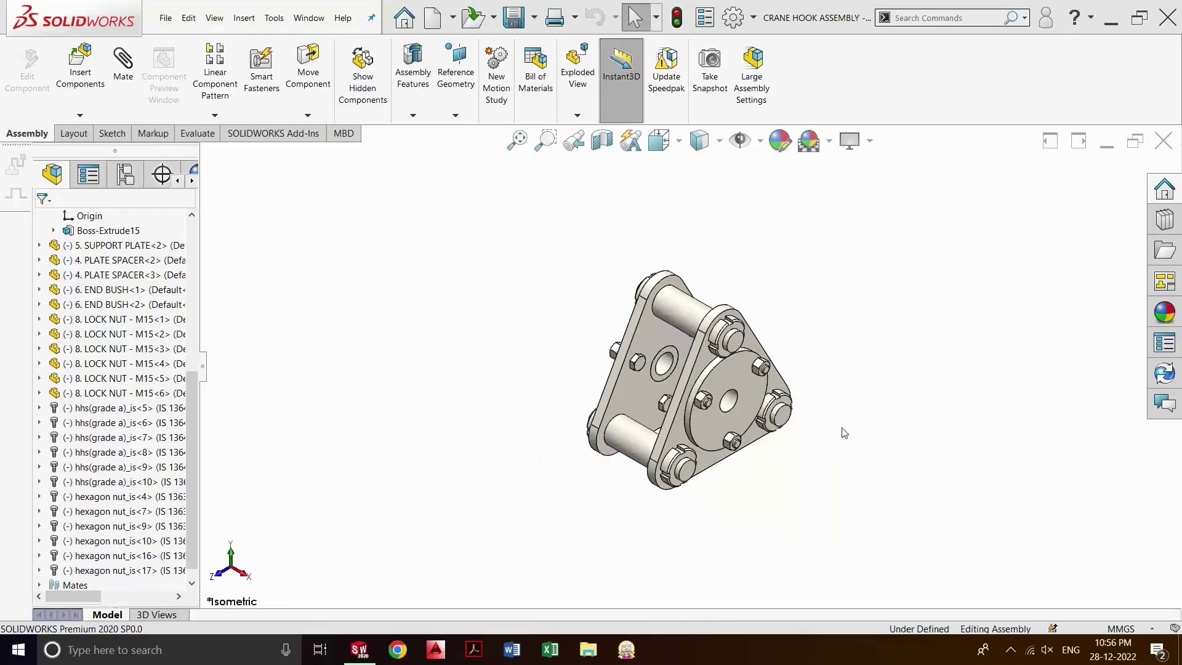
pyautogui.scroll(-3, 843, 431)
pyautogui.scroll(2, 431, 224)
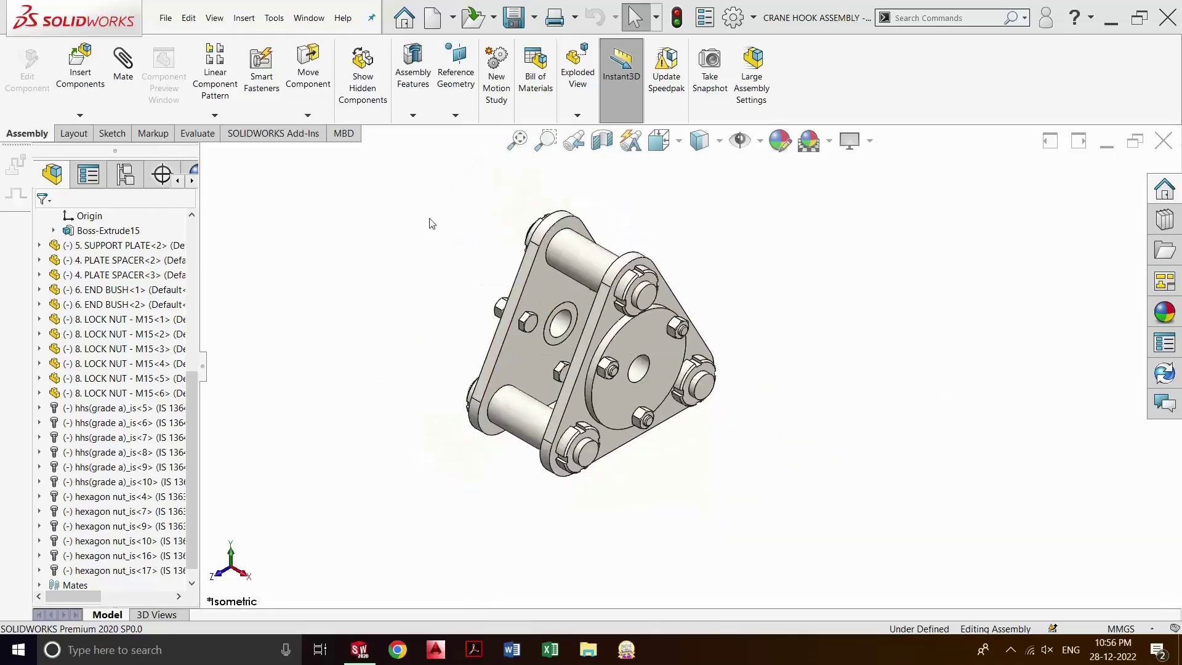
pyautogui.scroll(-3, 436, 228)
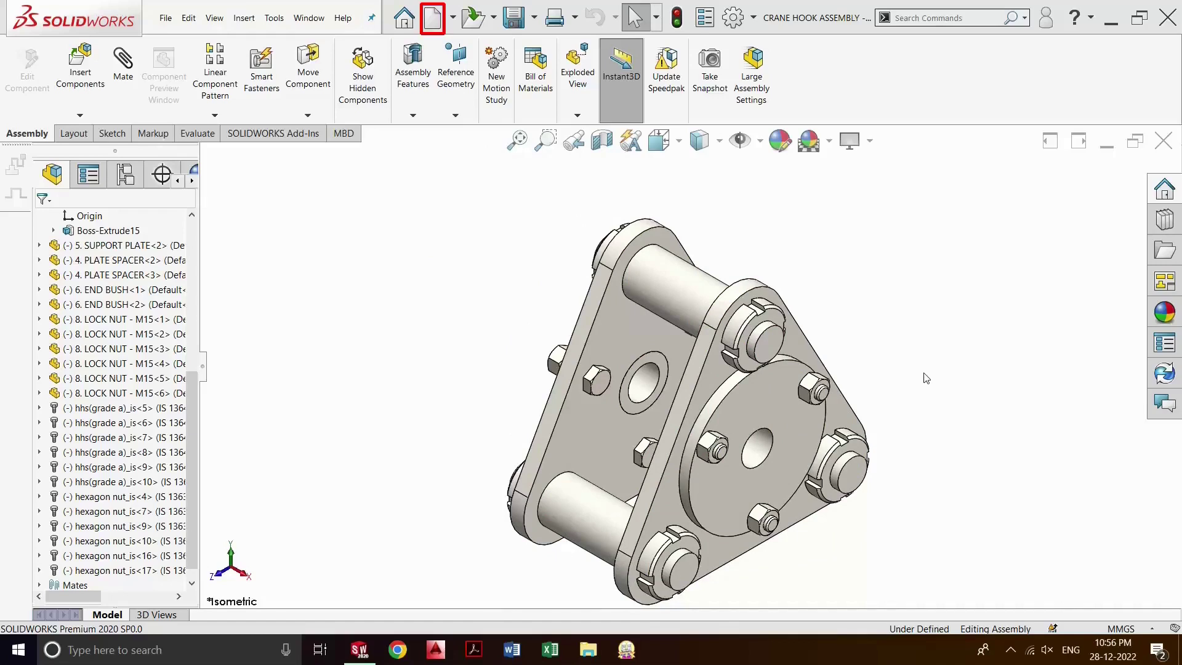
# - Create a new Assembly document from the New SOLIDWORKS Document dialog
pyautogui.click(432, 23)
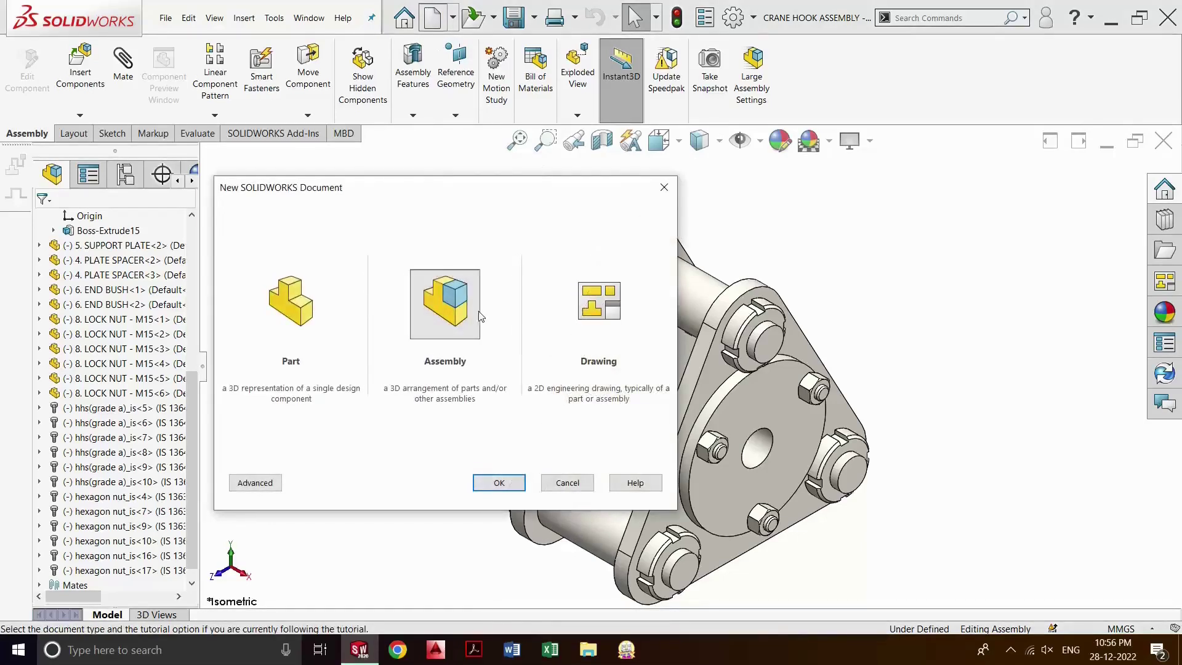
pyautogui.click(457, 308)
pyautogui.click(499, 483)
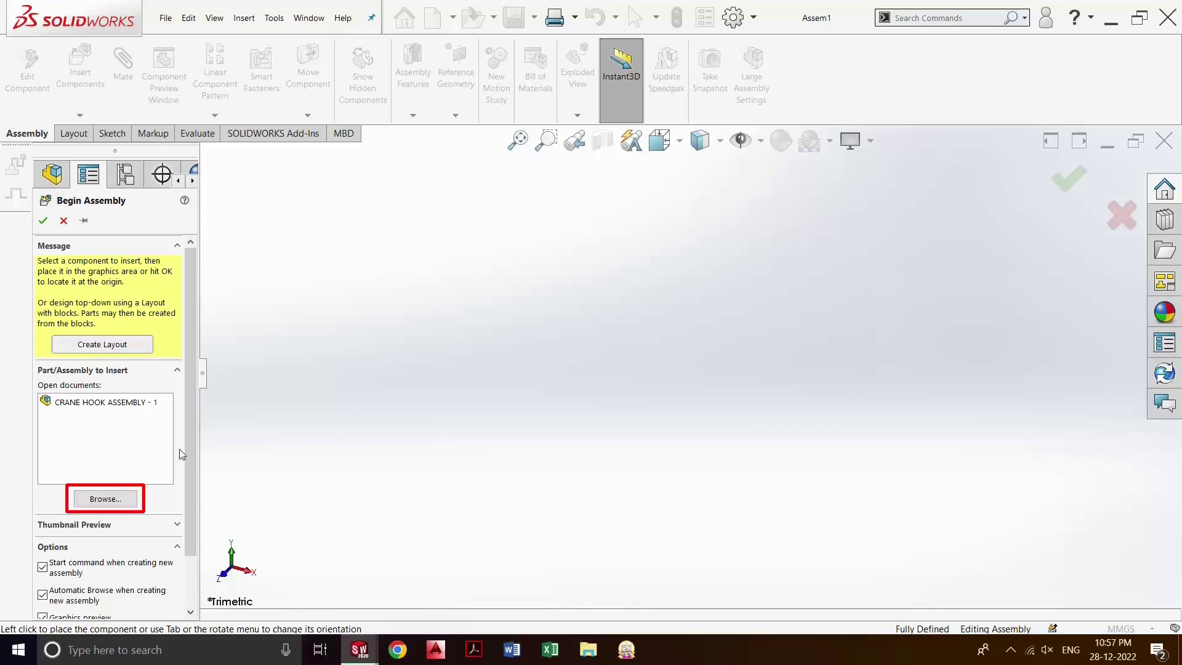
# - Browse to the 5. SUPPORT PLATE part file and load it for insertion
pyautogui.click(112, 505)
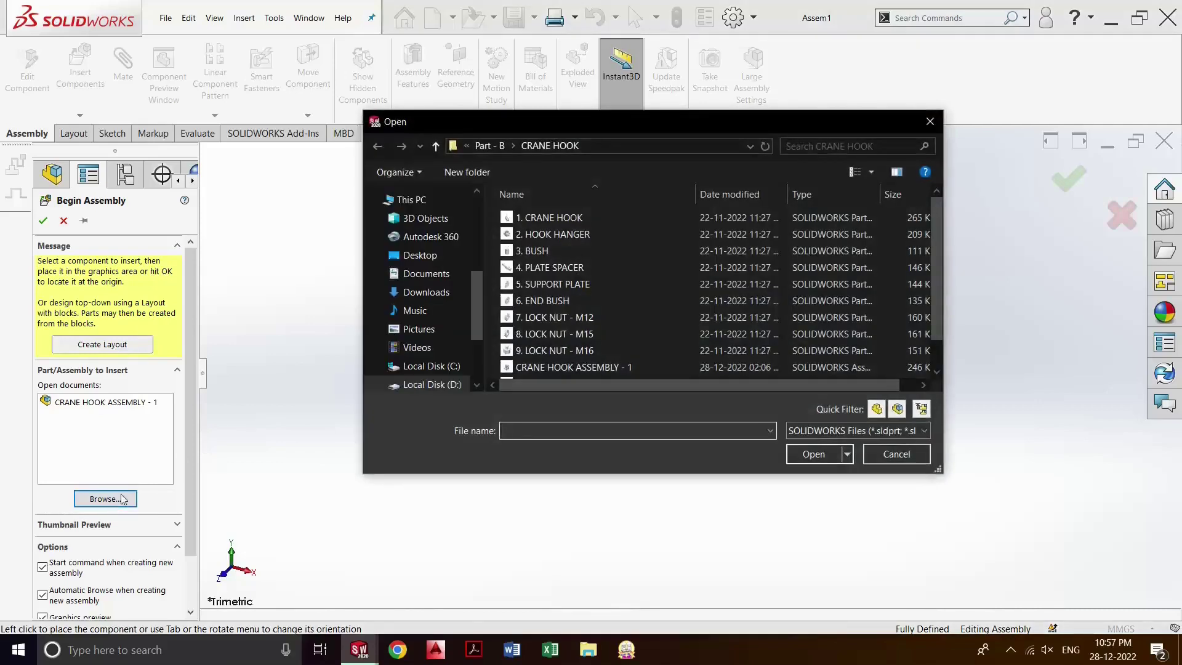
pyautogui.click(586, 286)
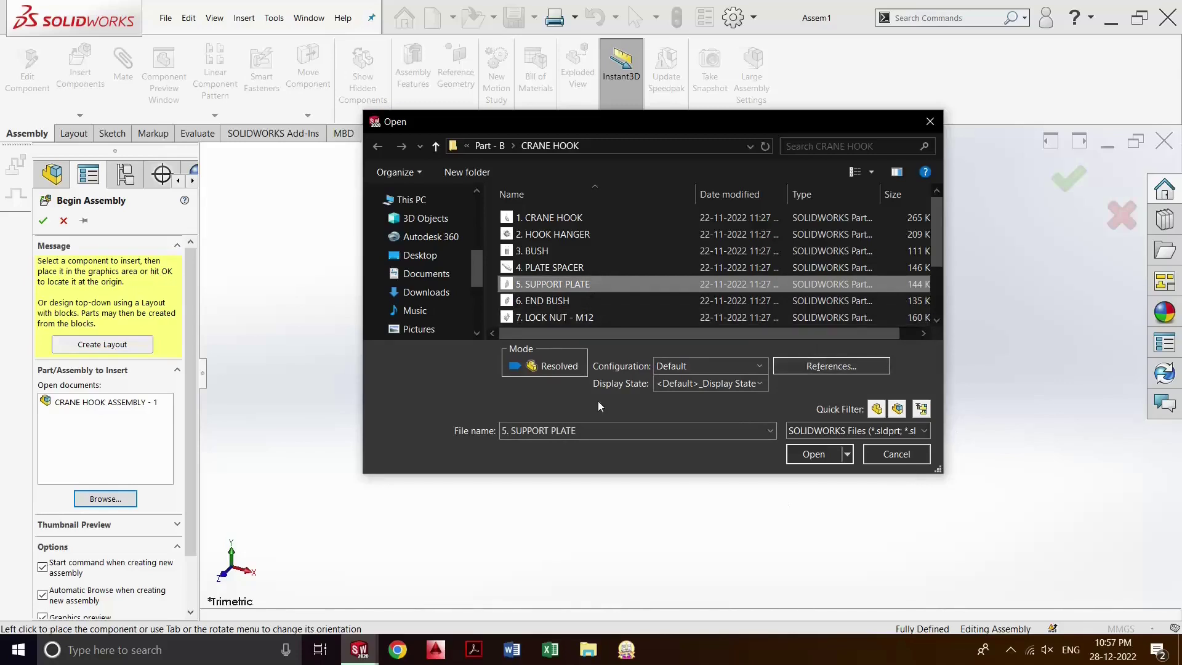
pyautogui.click(816, 458)
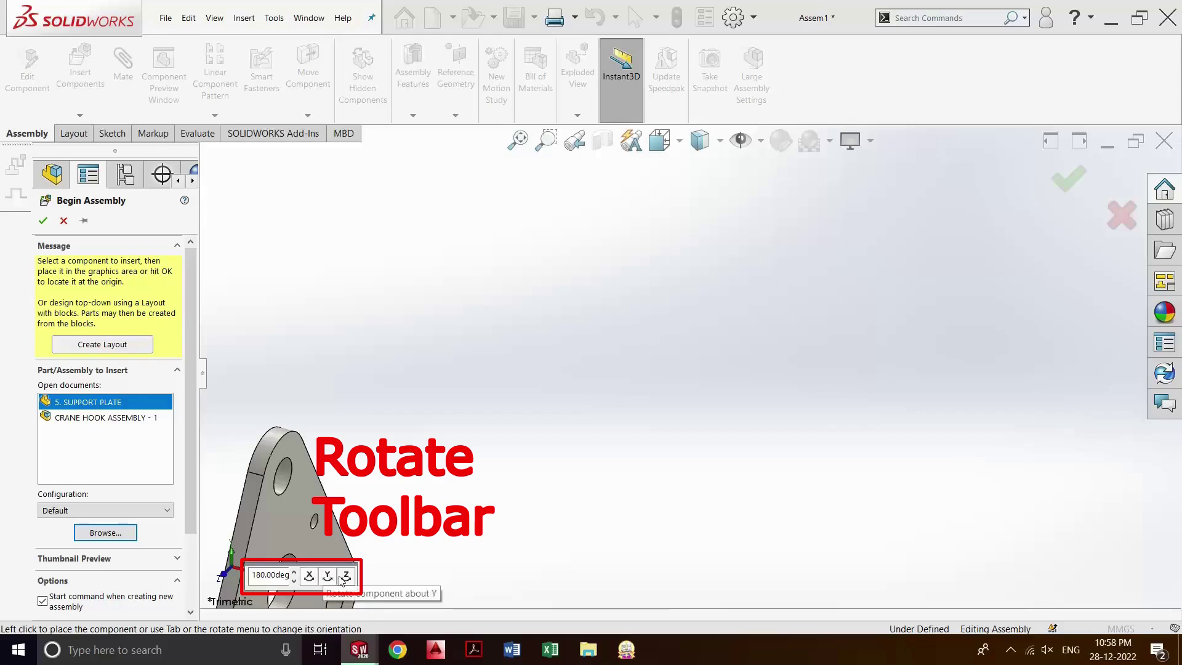
# - Rotate the support plate 90° about X, Y and Z, then place it as the fixed first component
pyautogui.doubleClick(260, 575)
pyautogui.write('92')
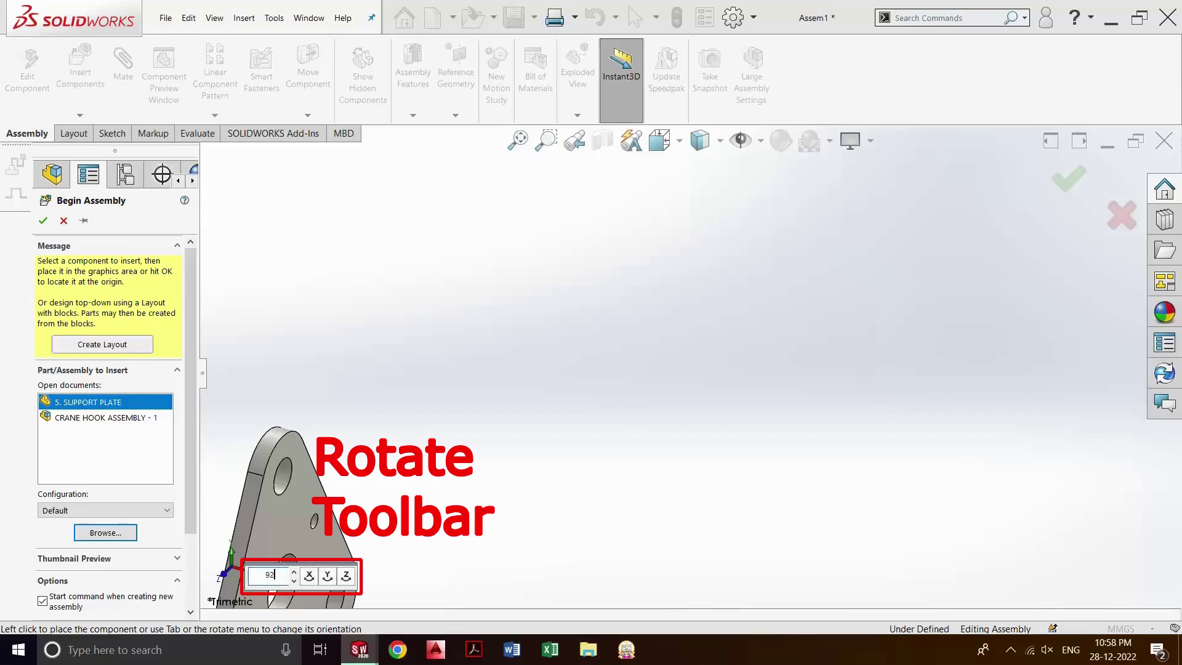
pyautogui.press('BackSpace')
pyautogui.write('0')
pyautogui.click(310, 576)
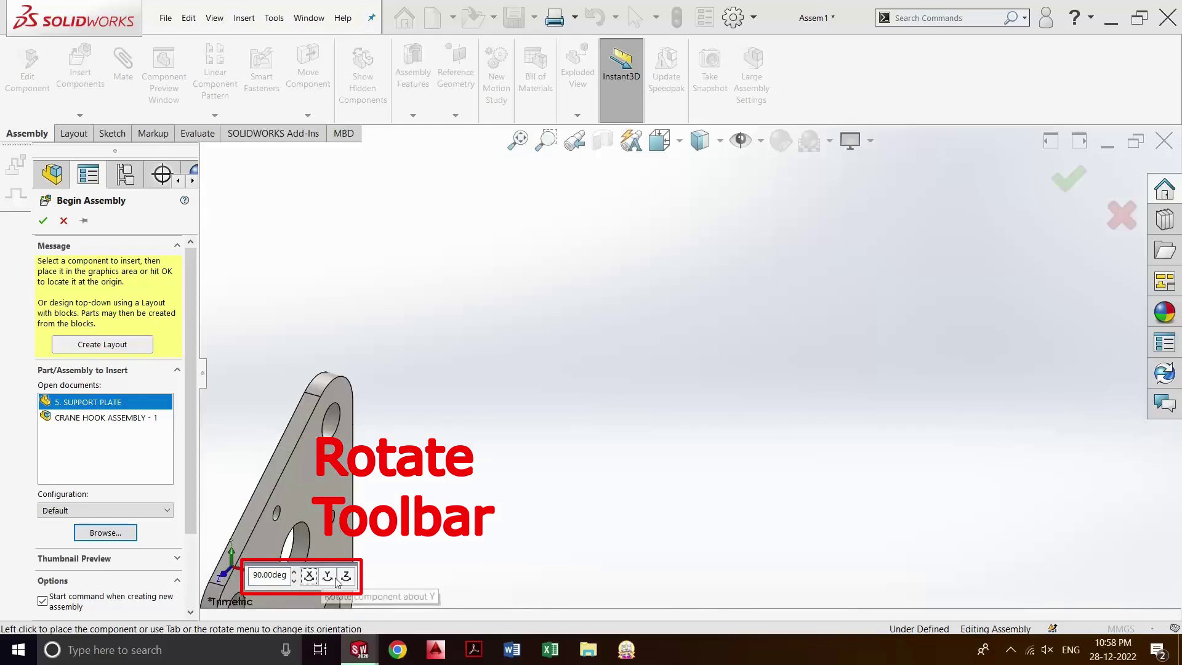
pyautogui.click(328, 577)
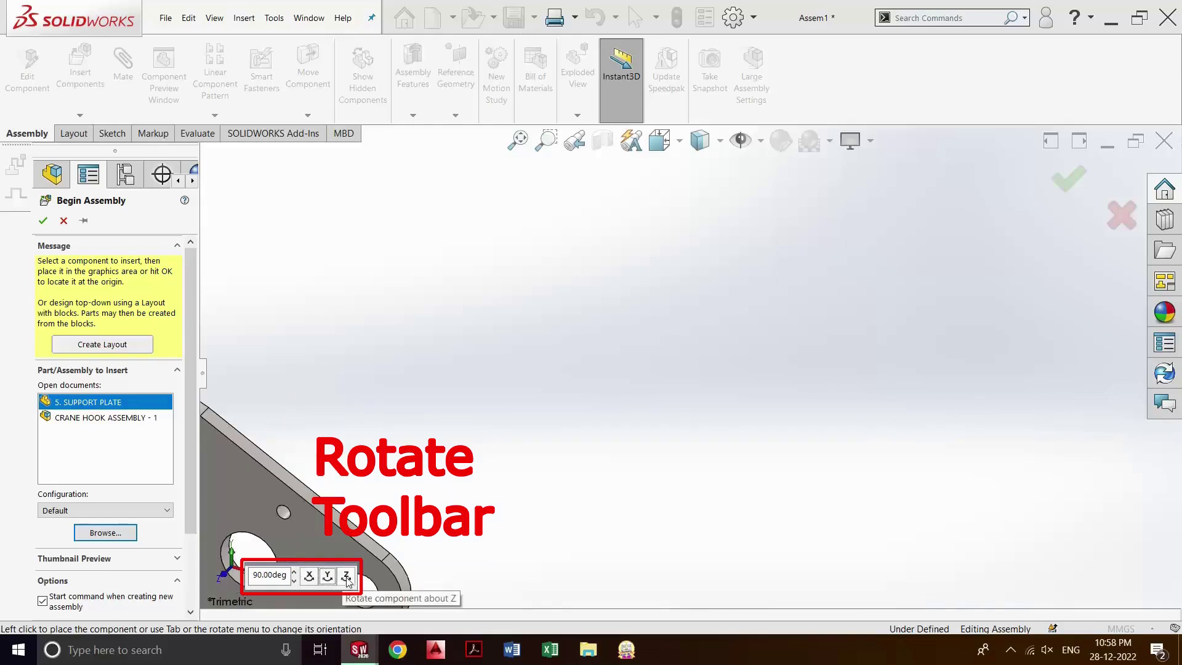
pyautogui.click(346, 576)
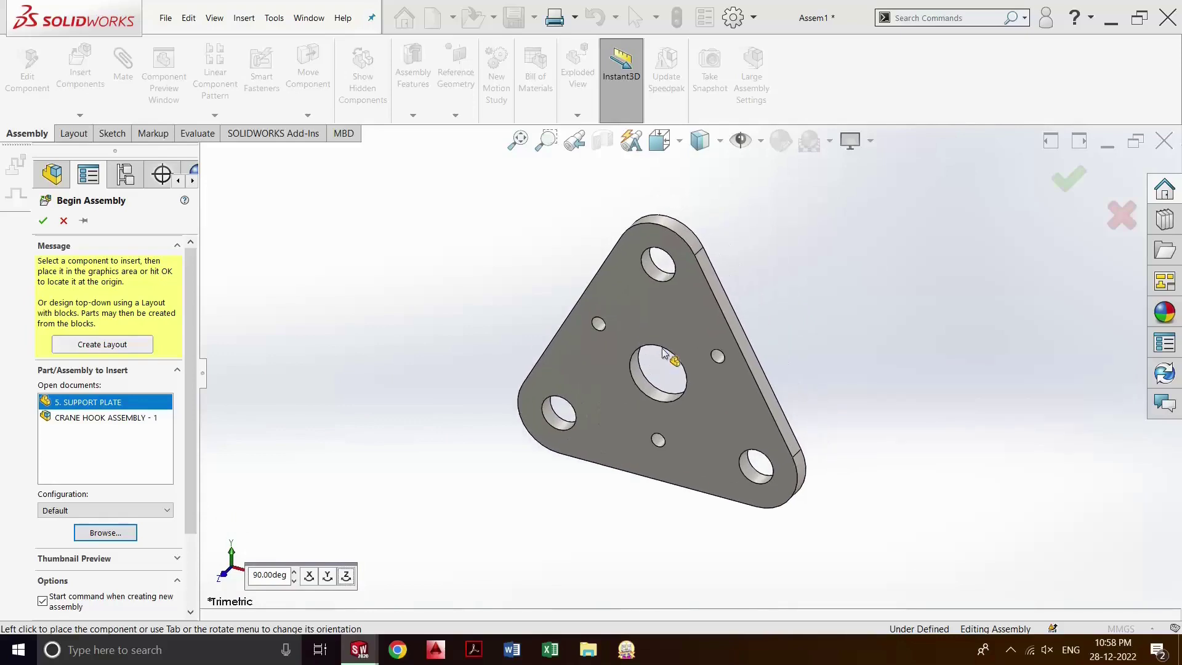
pyautogui.press('Tab')
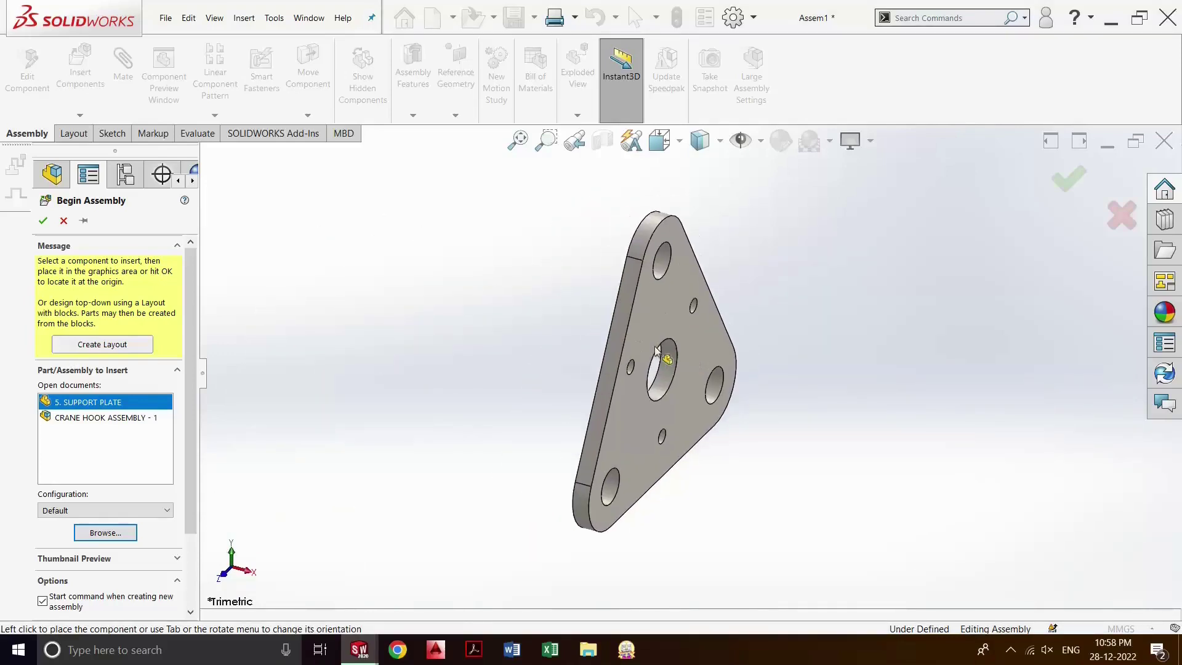
pyautogui.click(680, 337)
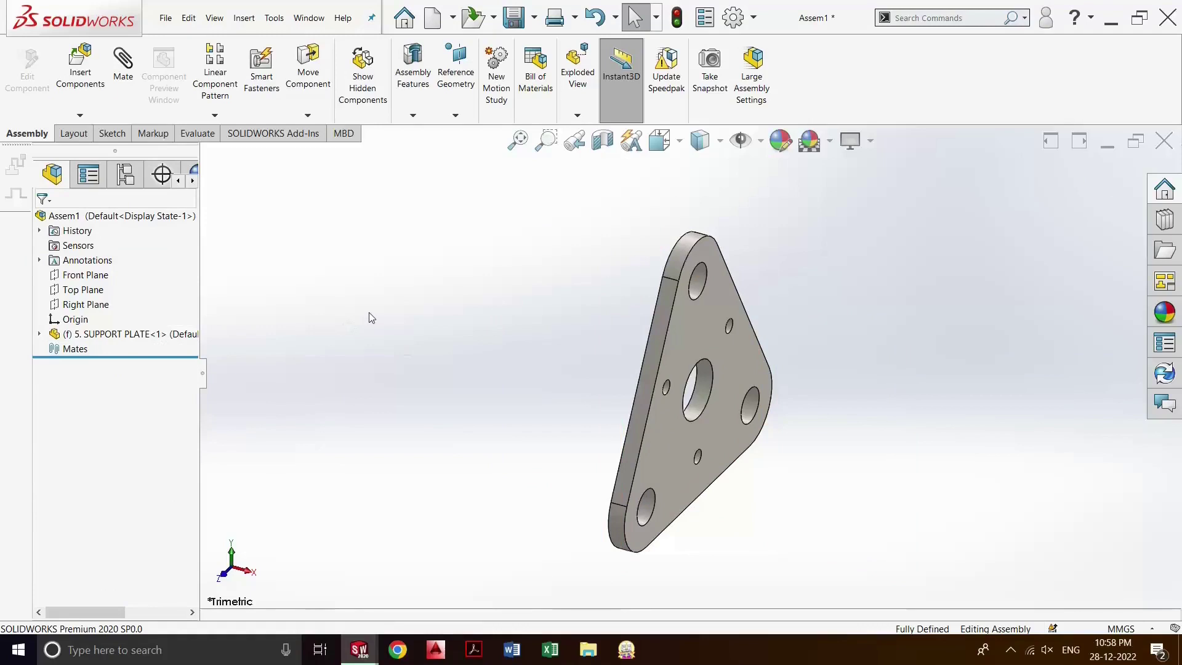
# - Insert the 4. PLATE SPACER part into the assembly using Insert Components
pyautogui.click(85, 87)
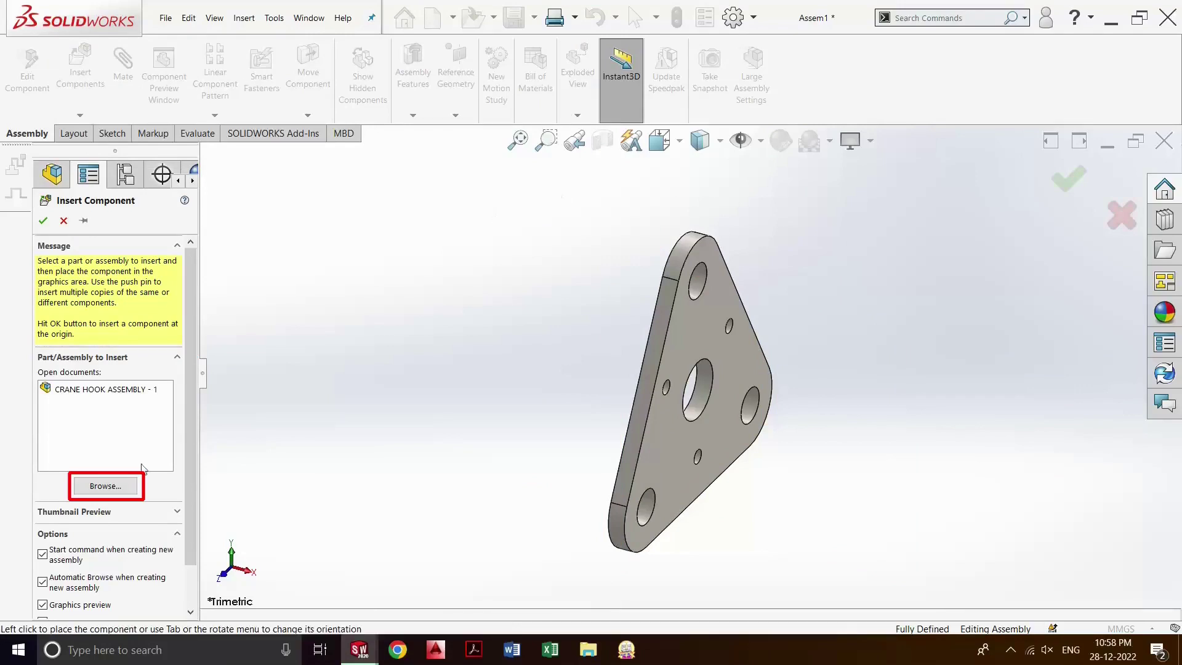
pyautogui.click(107, 487)
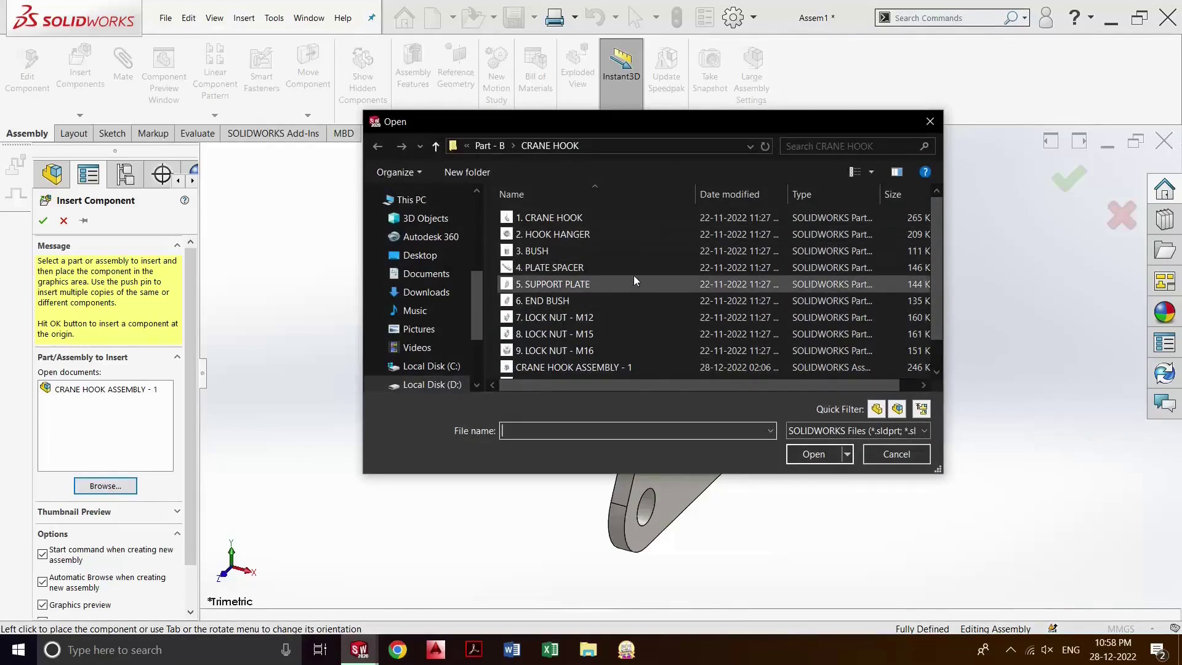
pyautogui.click(597, 271)
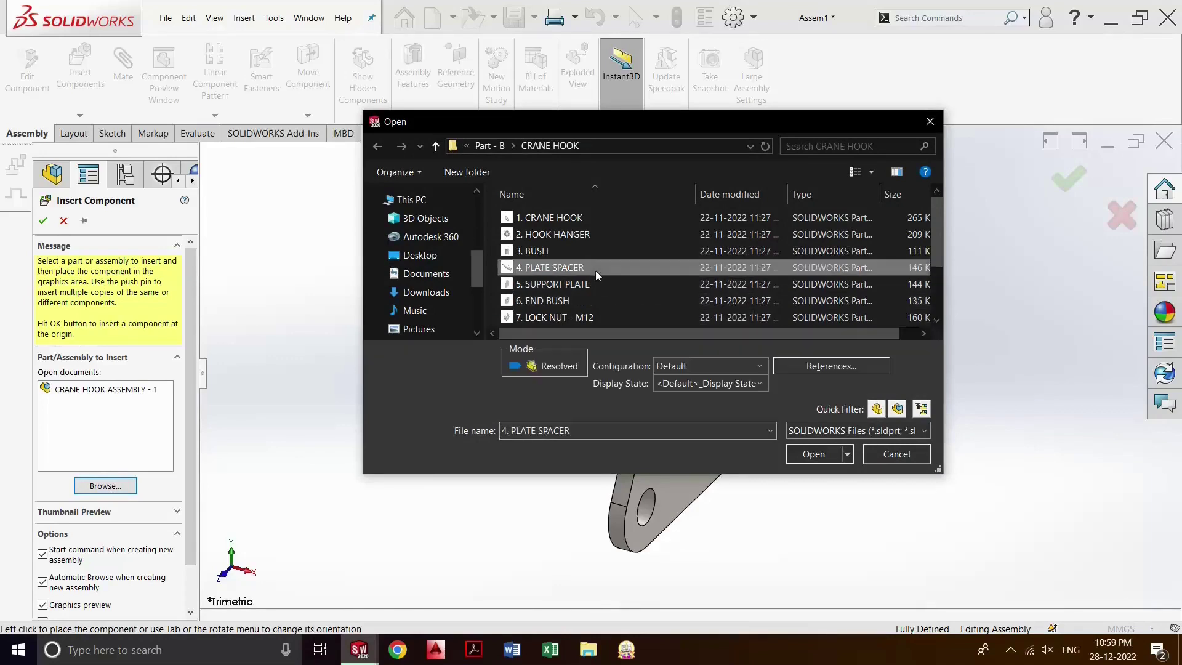
pyautogui.click(814, 455)
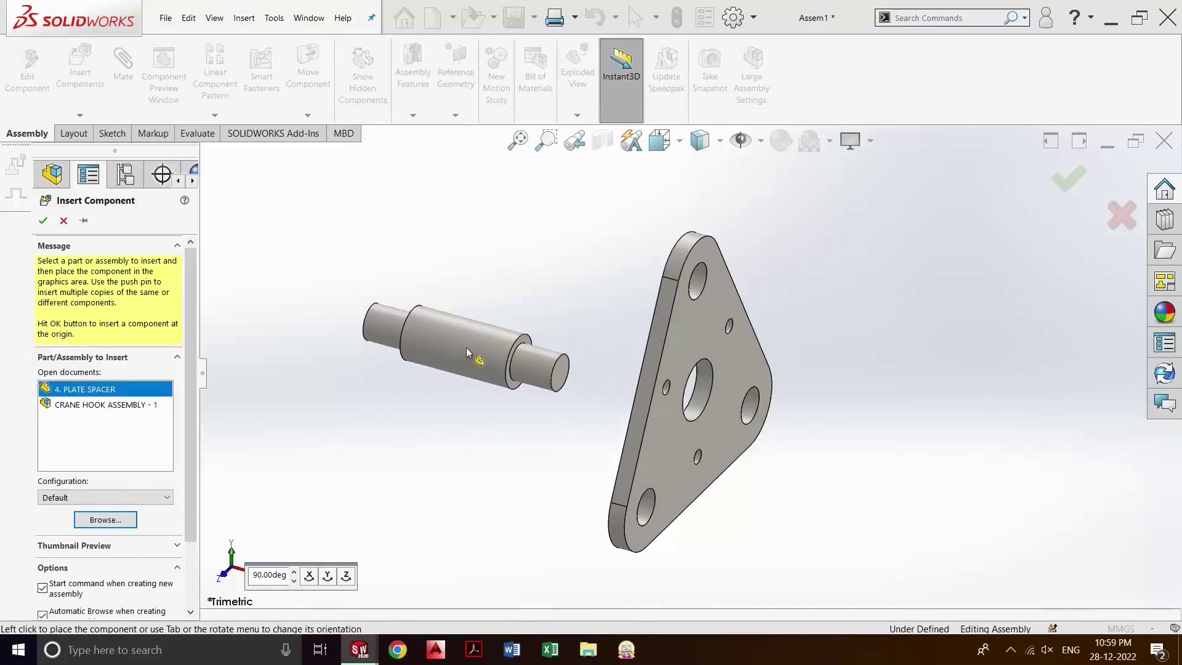
# - Rotate the plate spacer about X, Y and Z until it lies horizontally, then place it beside the plate
pyautogui.click(310, 576)
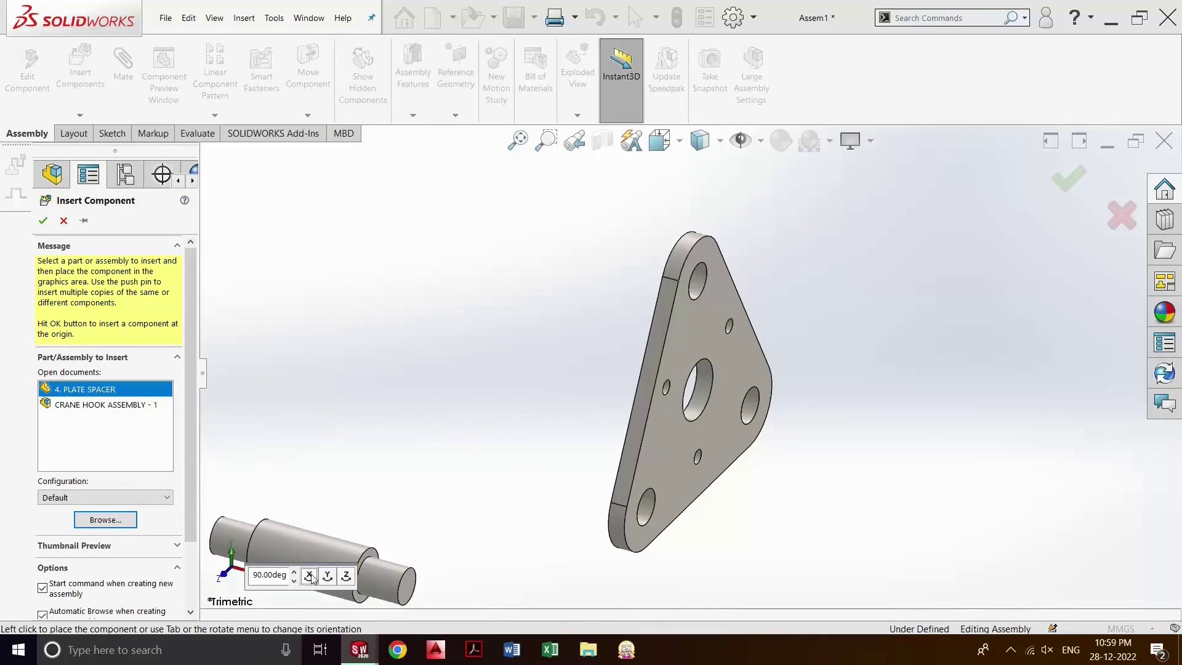
pyautogui.click(310, 576)
pyautogui.click(327, 576)
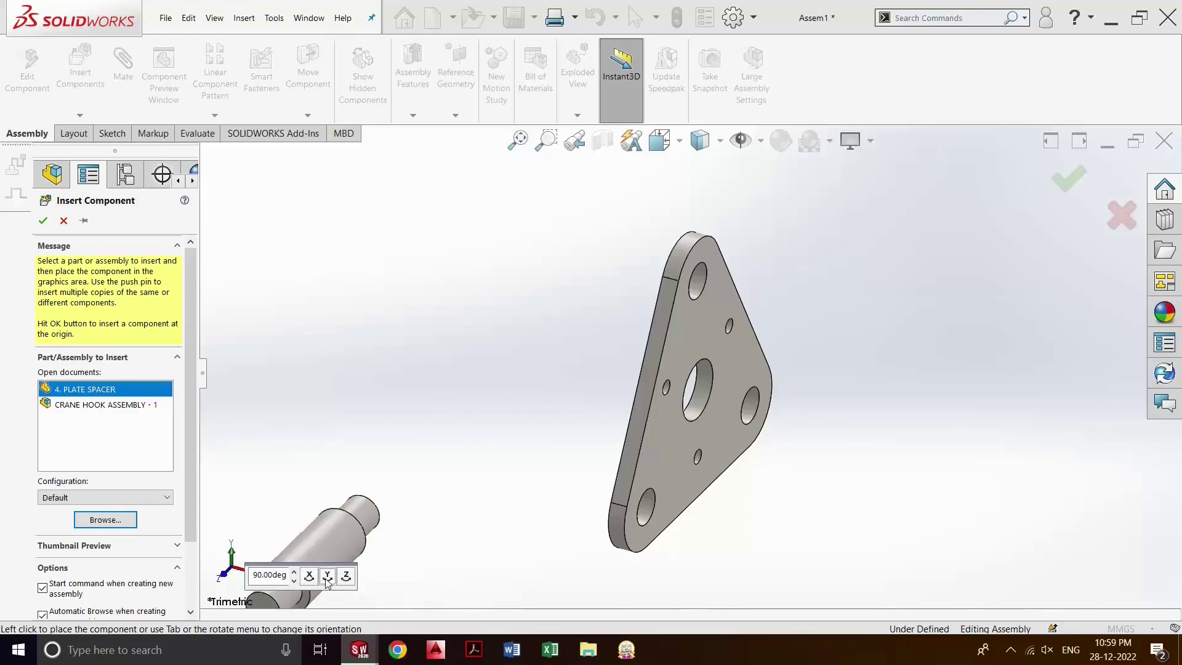
pyautogui.click(327, 577)
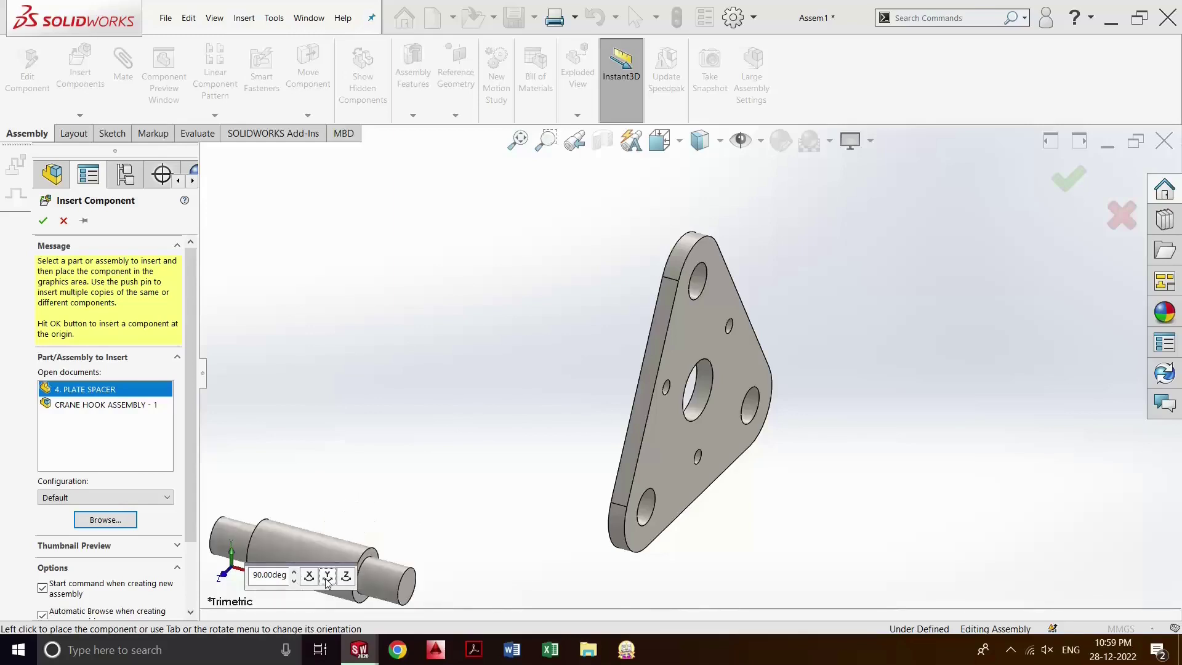
pyautogui.click(328, 577)
pyautogui.click(328, 577)
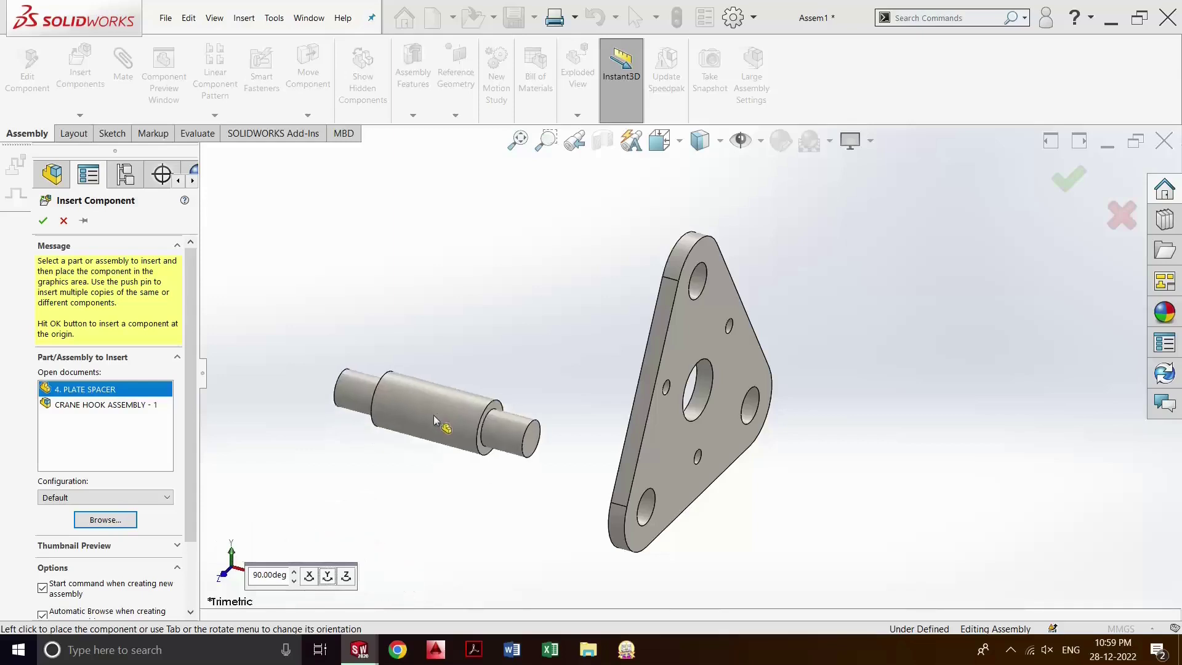
pyautogui.click(346, 576)
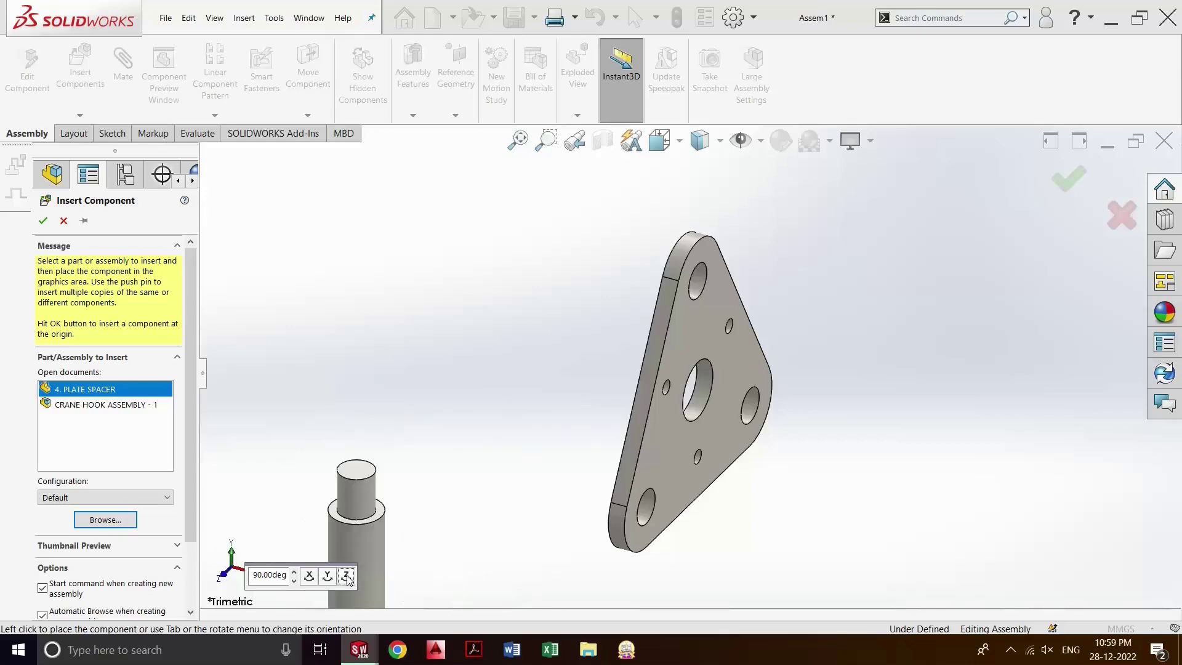
pyautogui.click(347, 577)
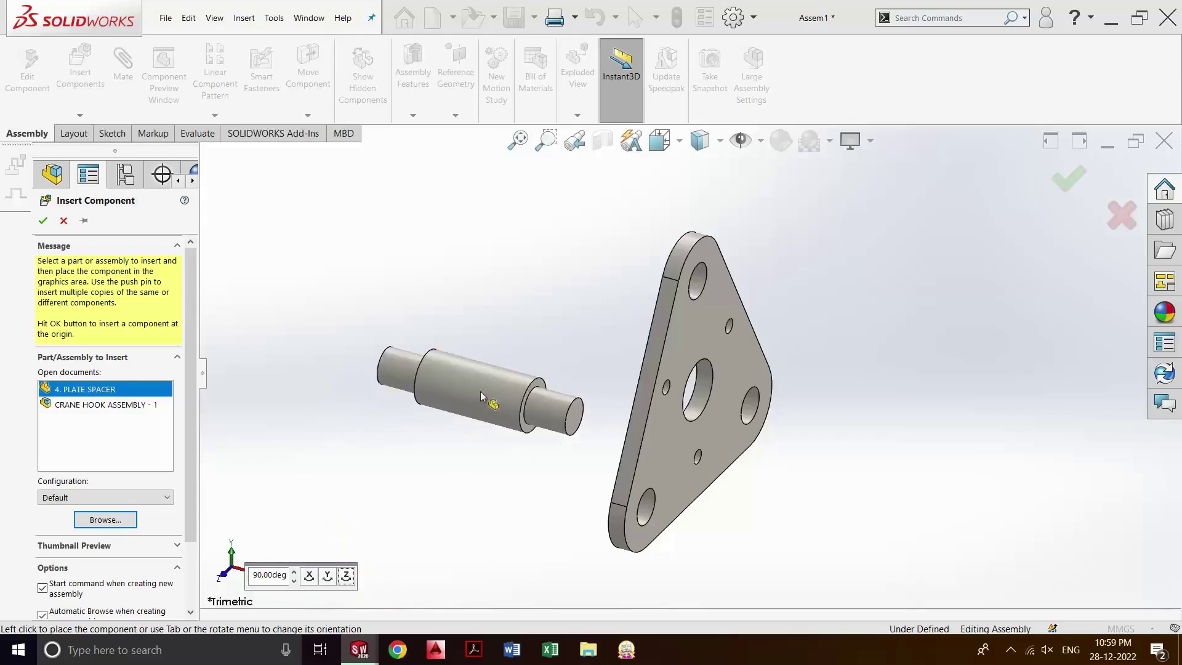
pyautogui.click(503, 371)
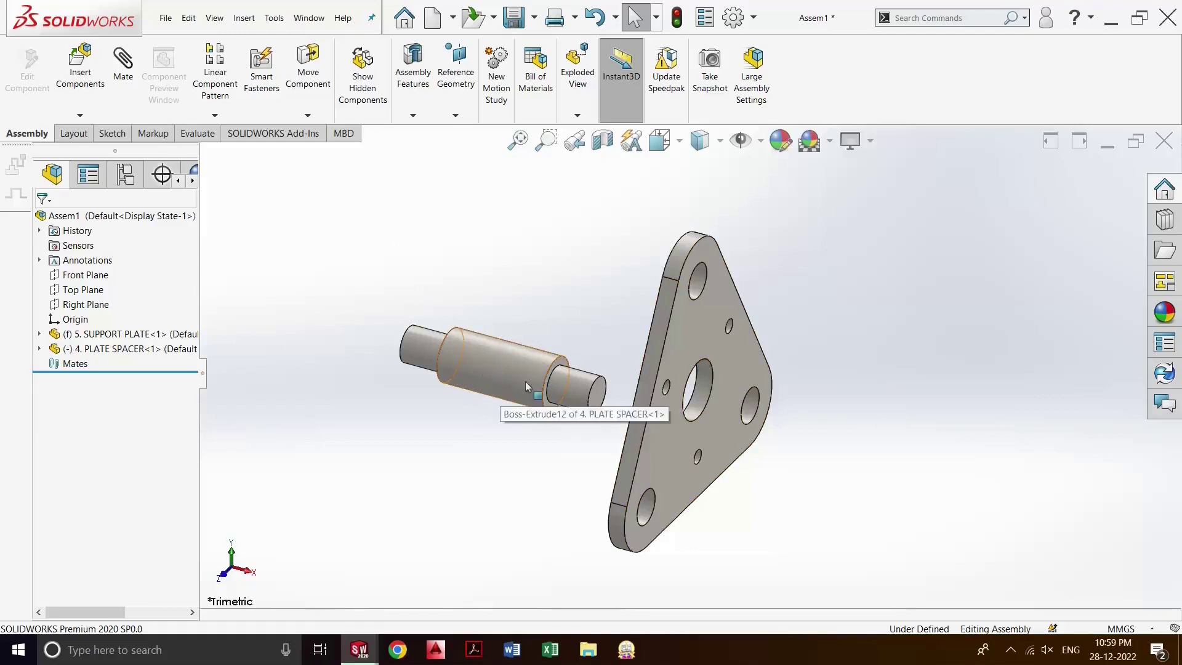
# - Drag the plate spacer freely with the Move Component tool
pyautogui.click(308, 116)
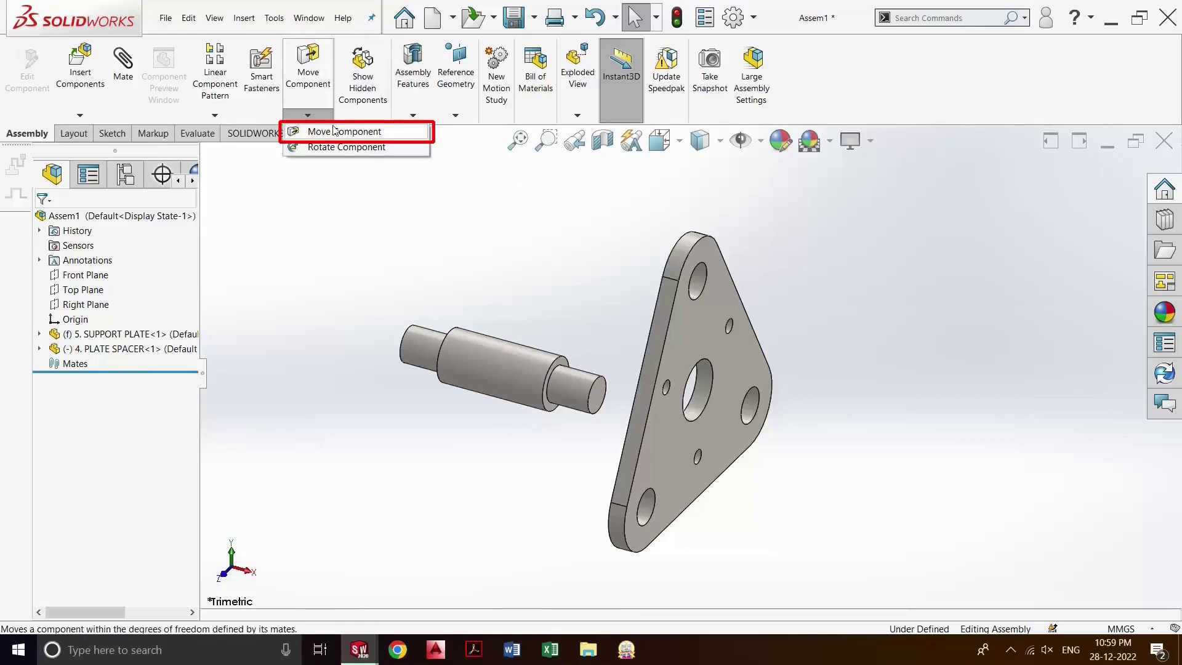
pyautogui.click(334, 131)
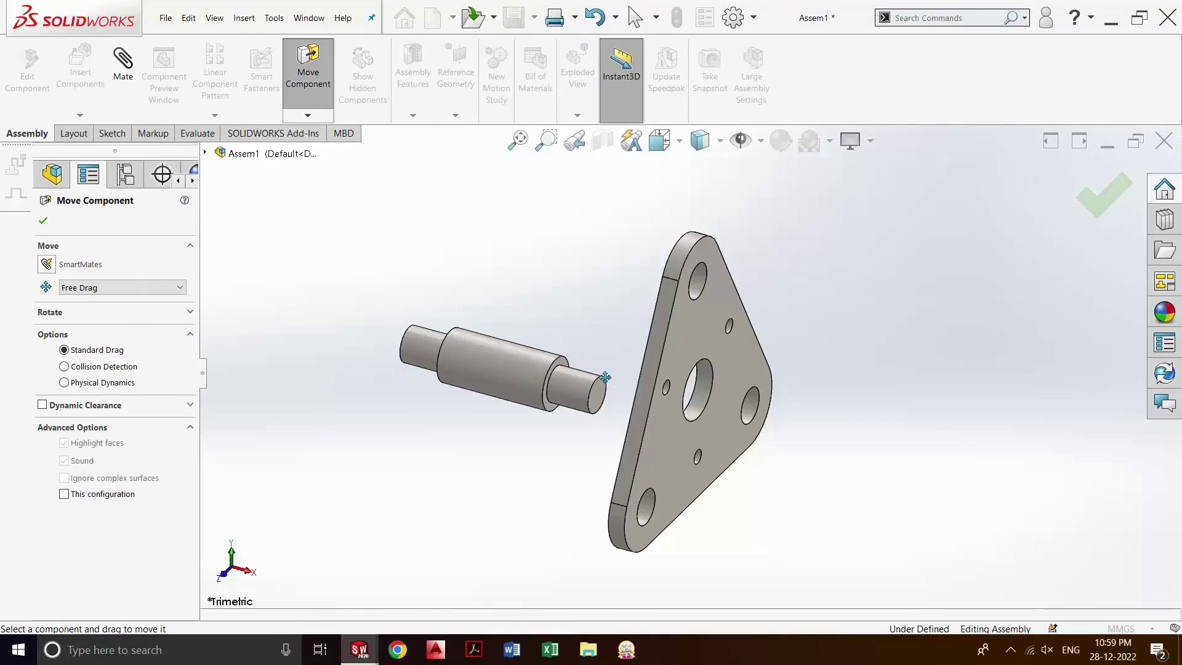
pyautogui.click(537, 382)
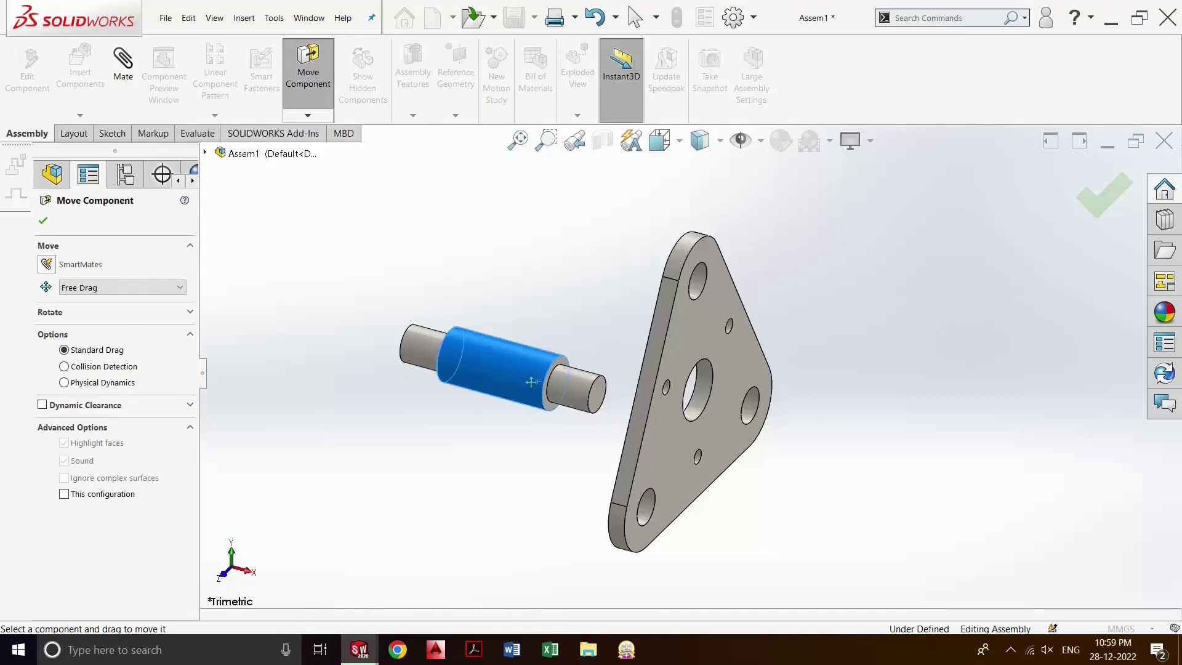
pyautogui.moveTo(498, 383); pyautogui.dragTo(486, 359)
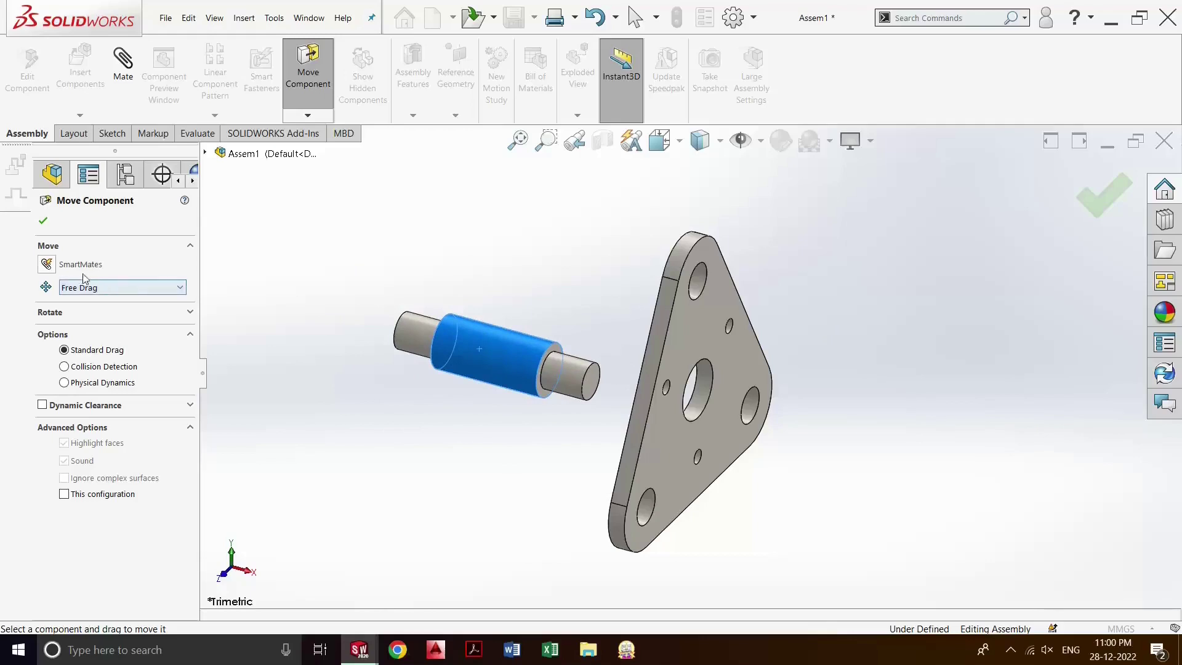
# - Switch the move mode to Along Assembly XYZ and slide the spacer left along an axis
pyautogui.click(116, 288)
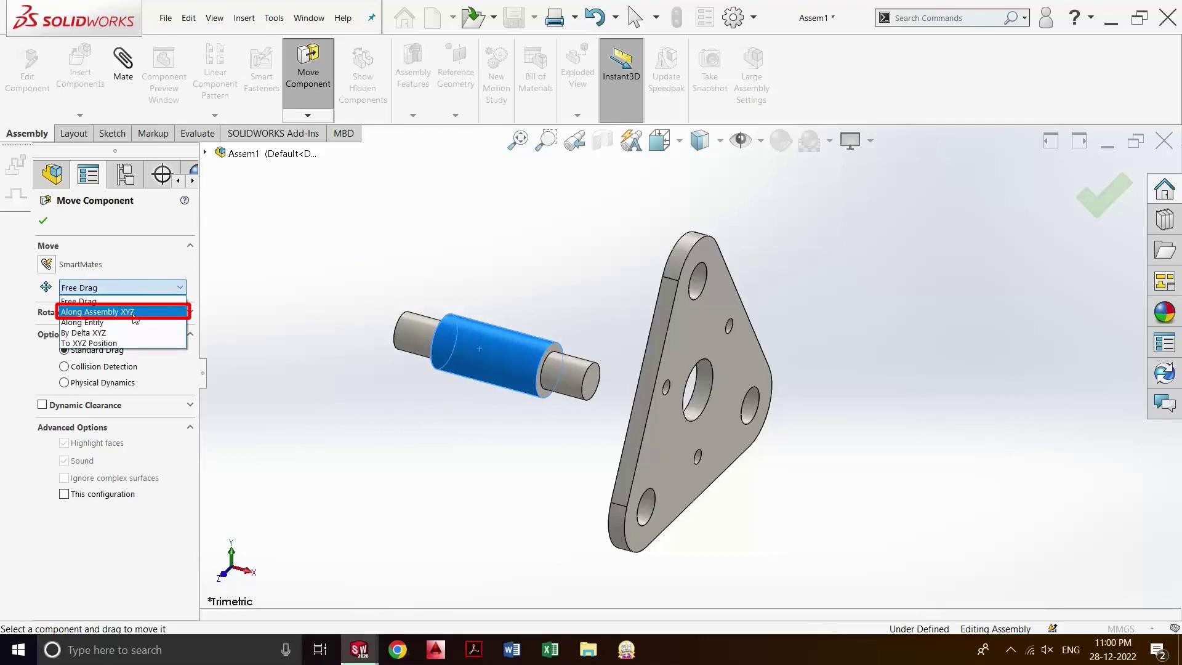
pyautogui.click(134, 312)
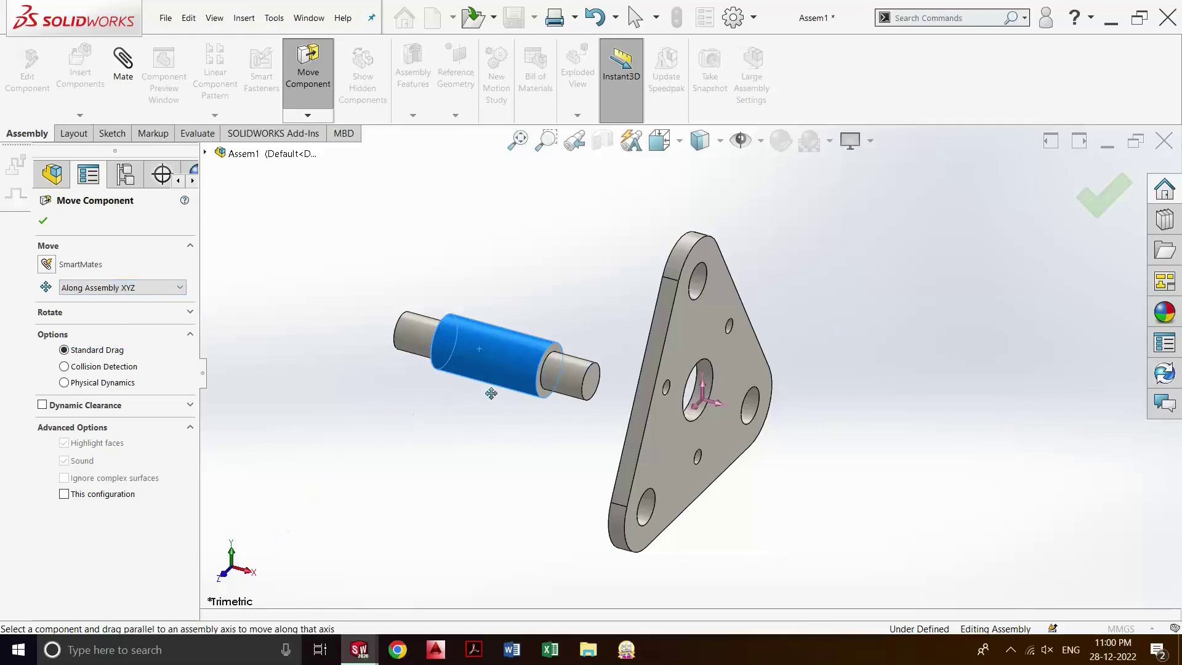
pyautogui.moveTo(479, 360); pyautogui.dragTo(531, 330)
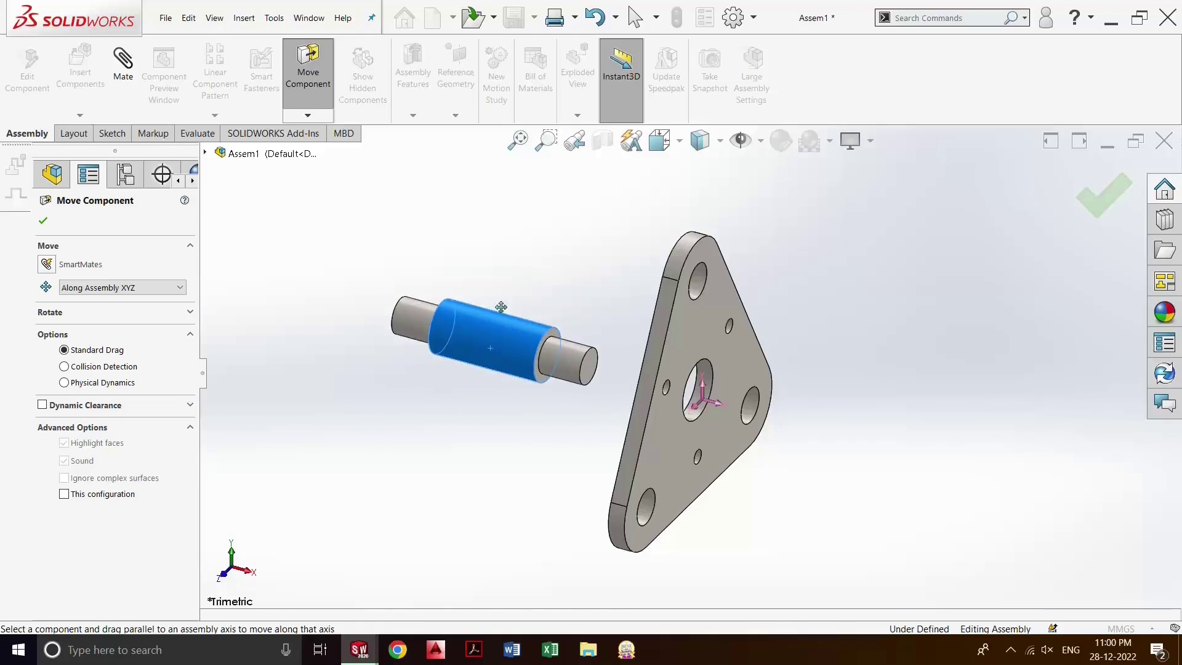
pyautogui.moveTo(491, 327); pyautogui.dragTo(459, 369)
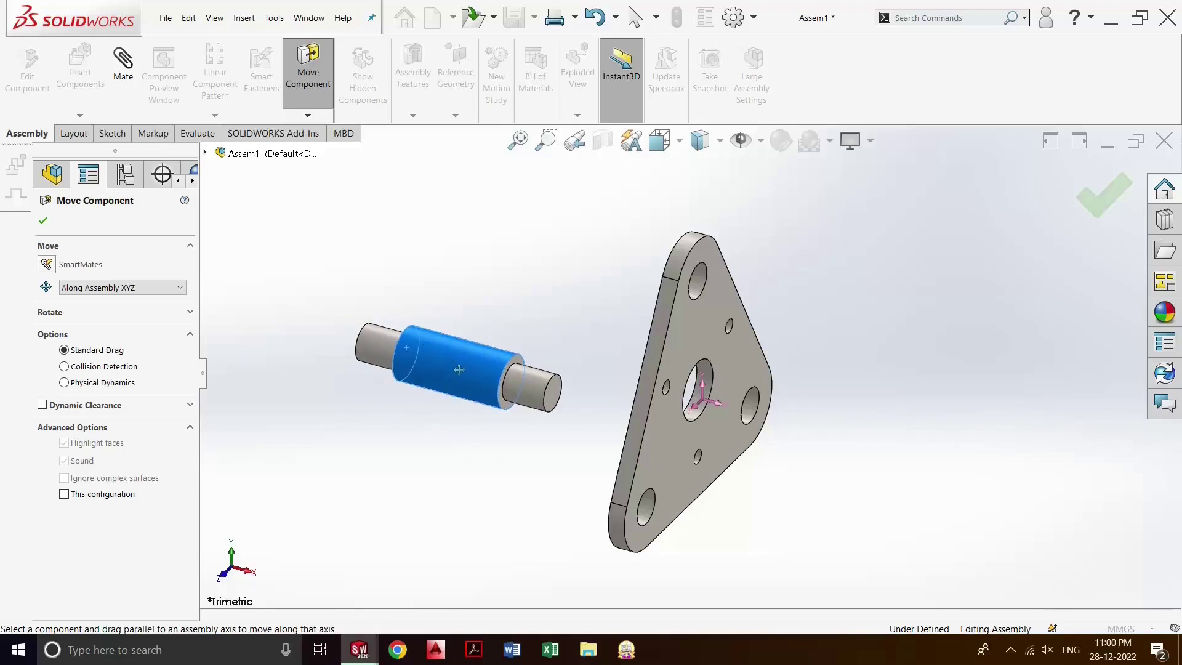
# - Use Along Entity with a support plate edge to slide the spacer against the plate
pyautogui.click(136, 289)
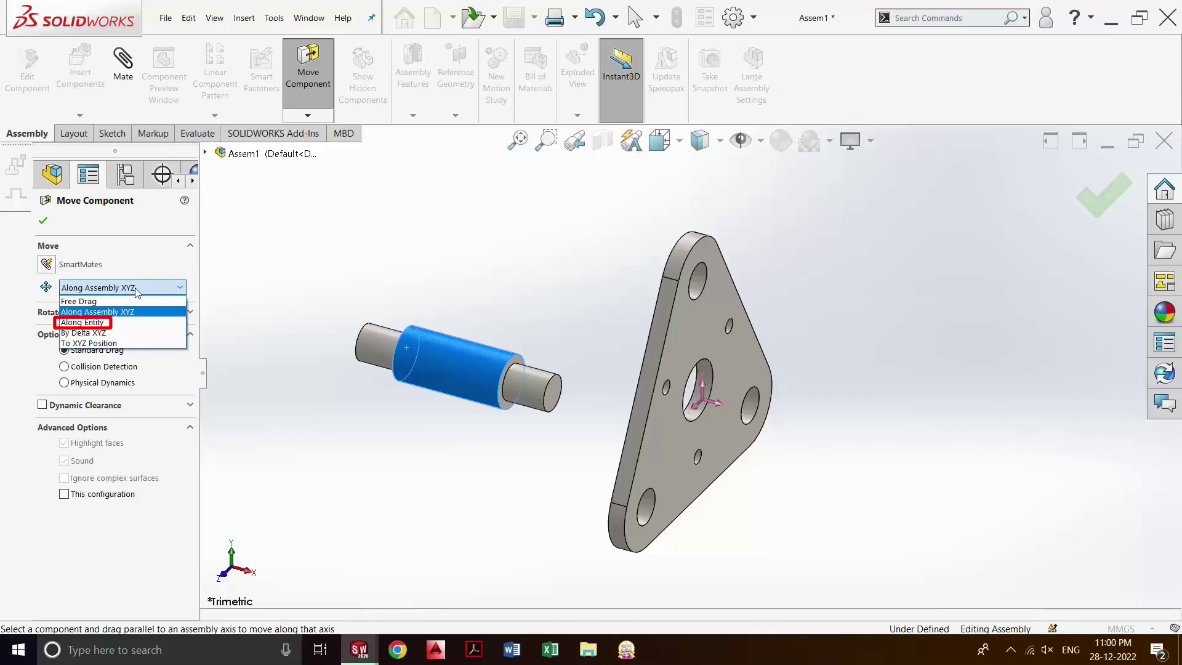
pyautogui.click(121, 323)
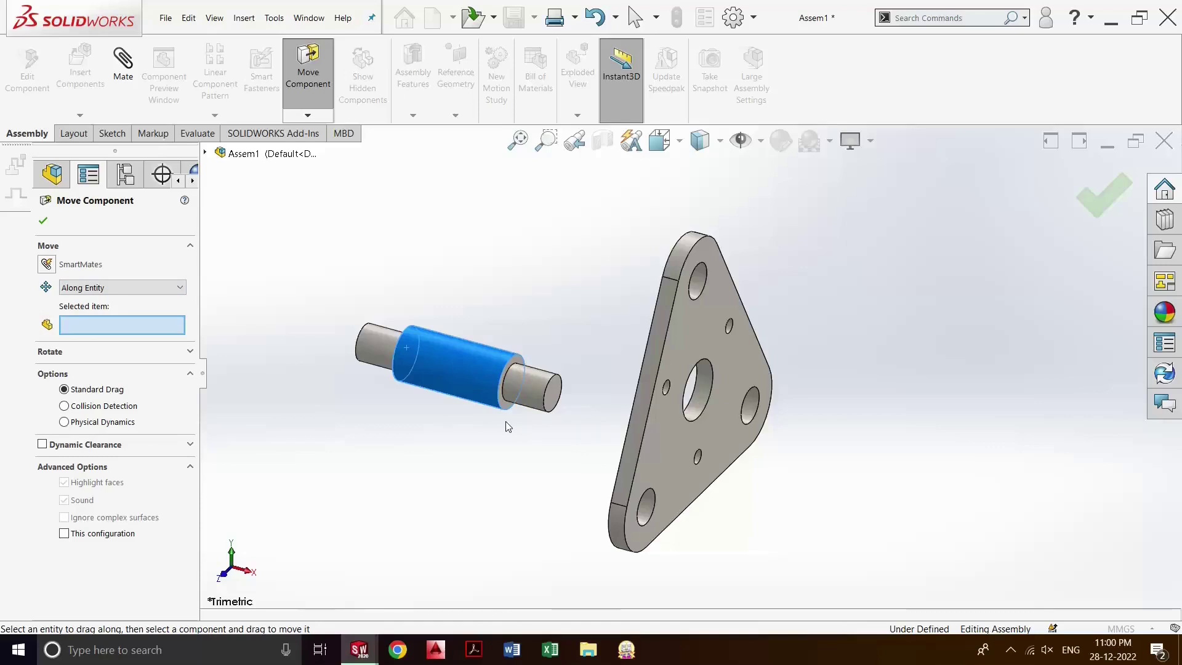
pyautogui.moveTo(508, 426); pyautogui.dragTo(593, 442, button='middle')
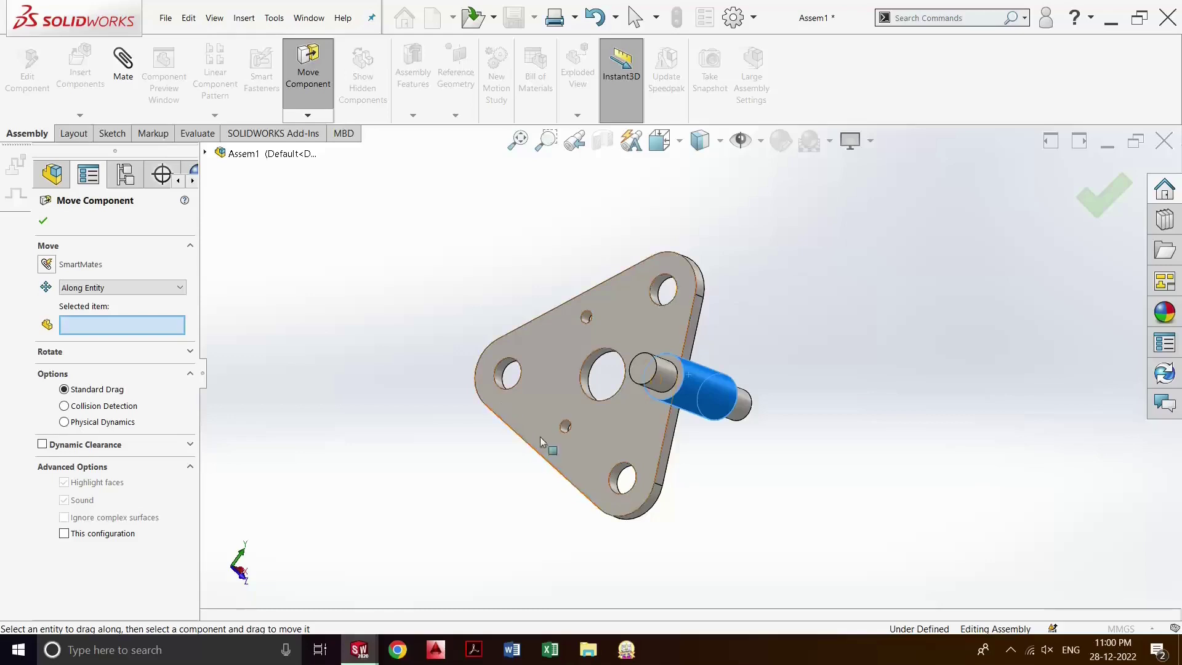
pyautogui.click(560, 479)
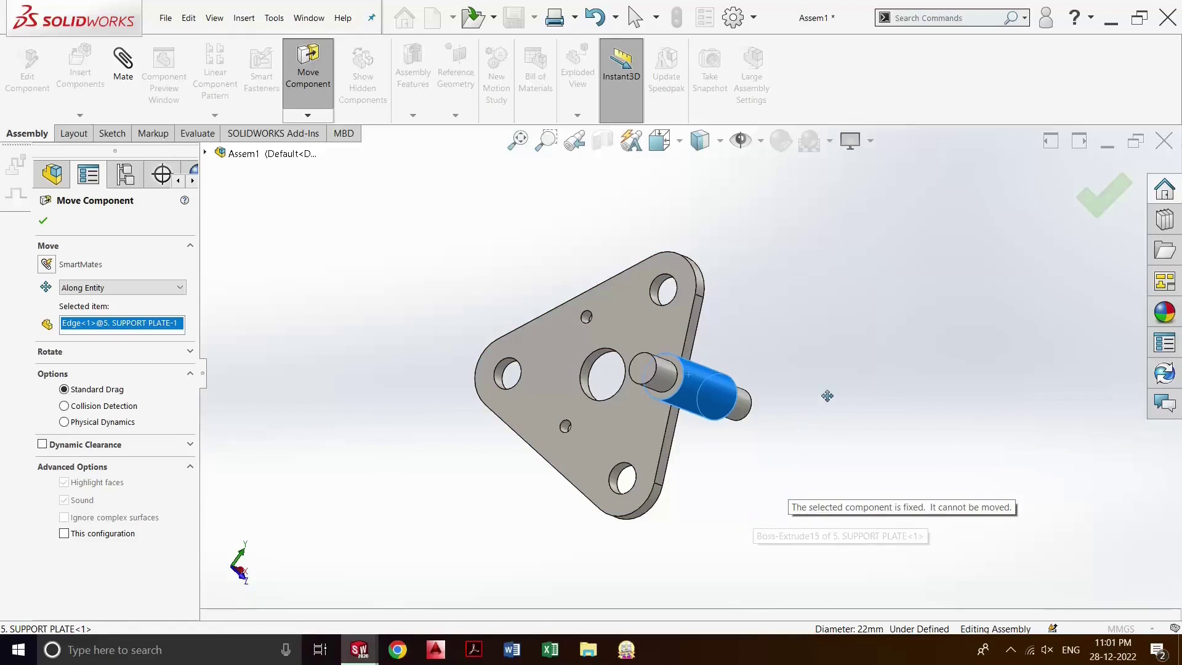
pyautogui.moveTo(716, 407); pyautogui.dragTo(637, 410)
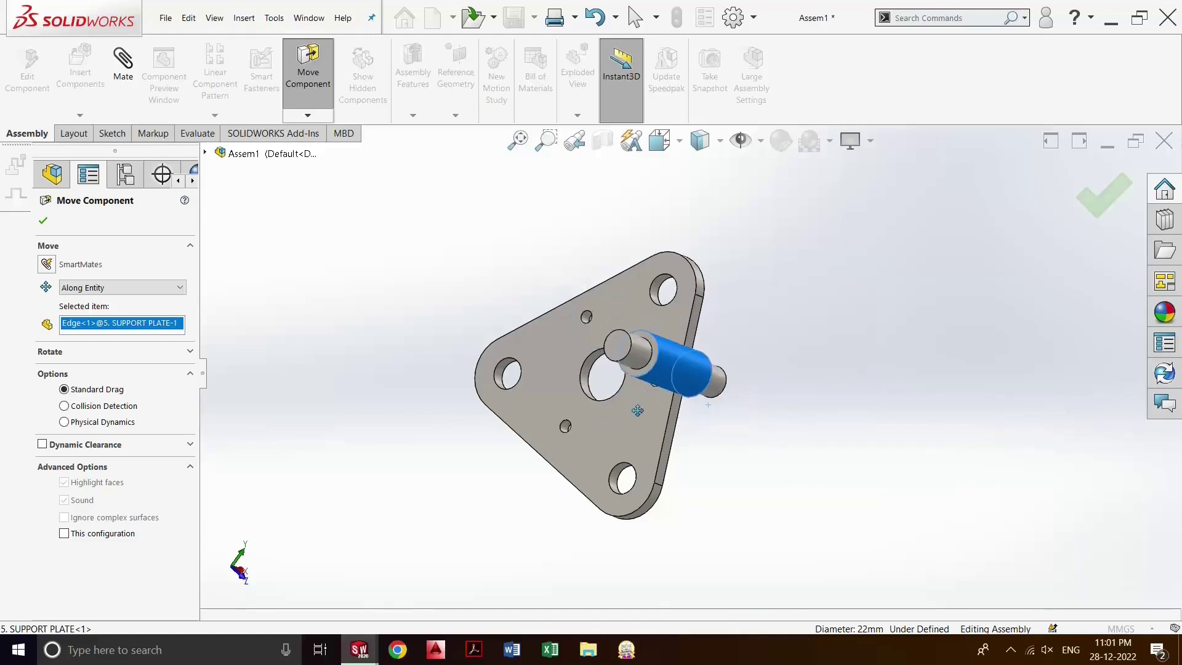
pyautogui.click(138, 289)
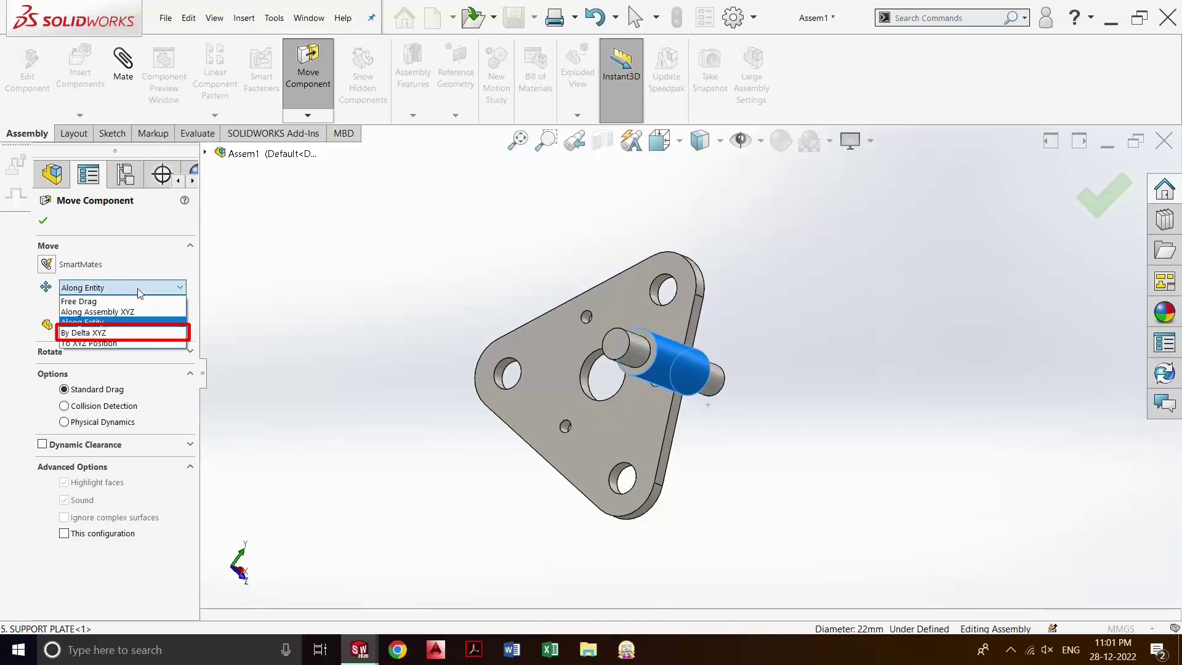
# - Offset the spacer by 10 mm in ΔX, ΔY and ΔZ using By Delta XYZ
pyautogui.click(122, 333)
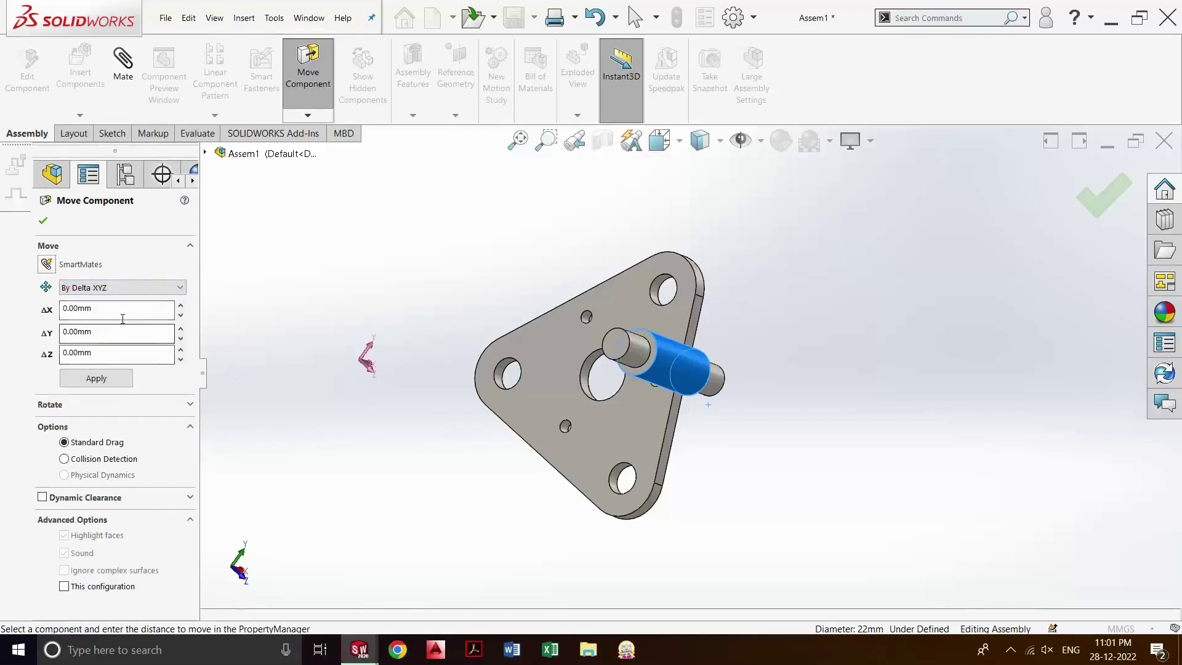
pyautogui.doubleClick(120, 311)
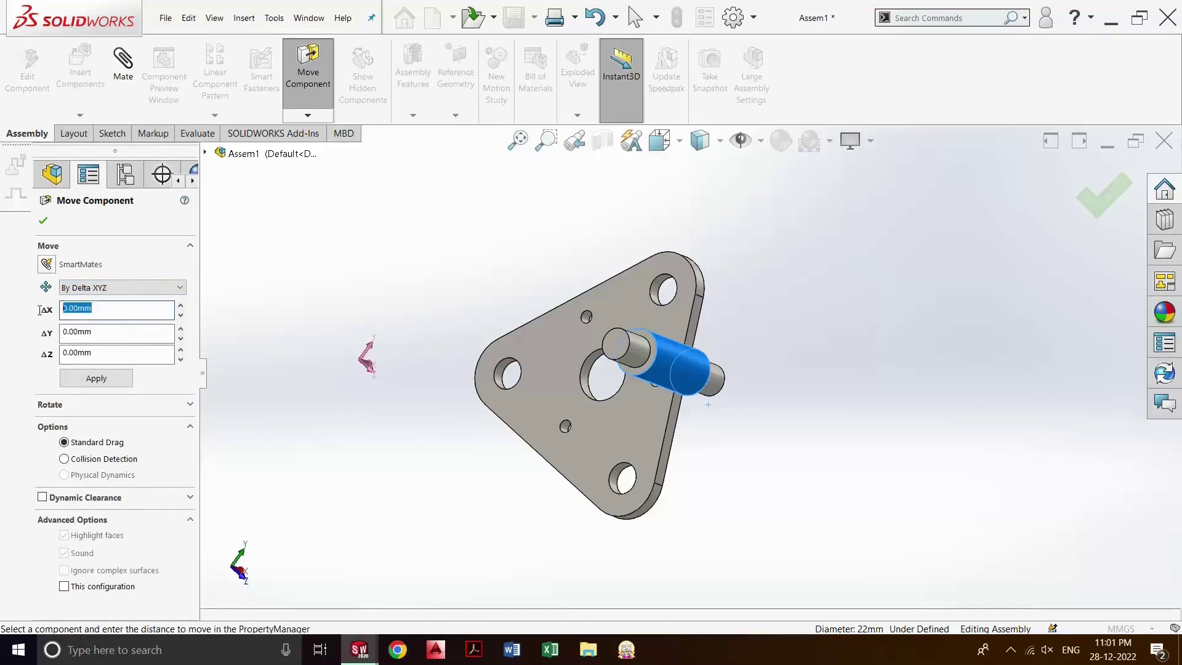
pyautogui.press('Home')
pyautogui.write('1')
pyautogui.doubleClick(90, 331)
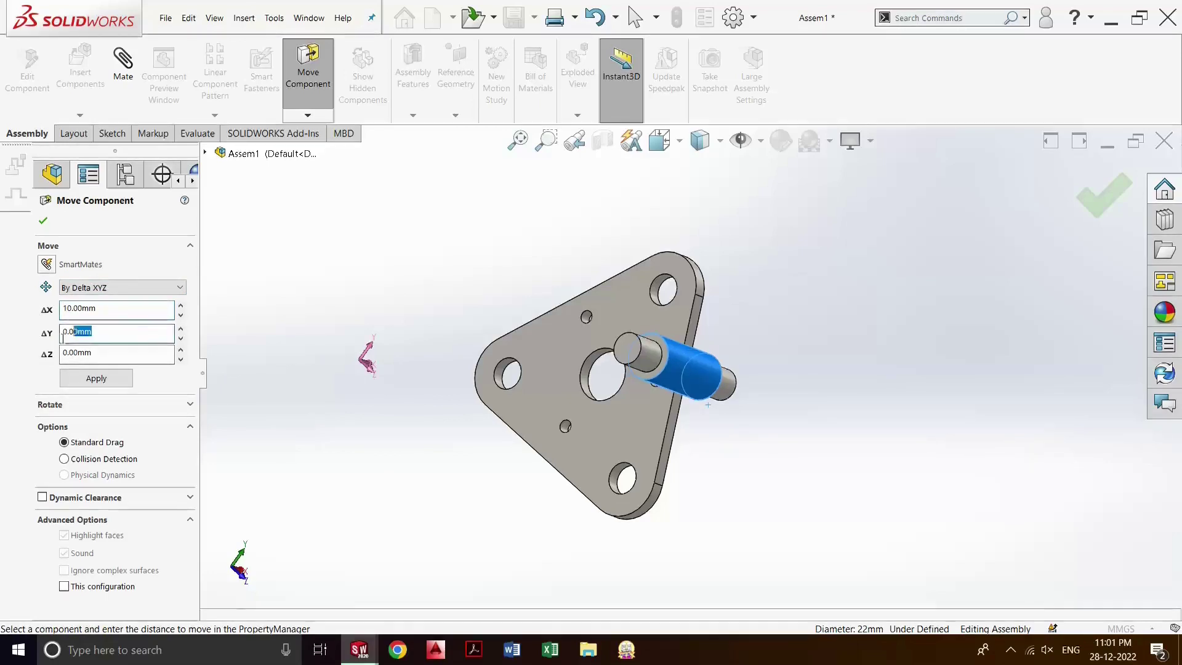
pyautogui.write('10')
pyautogui.press('Return')
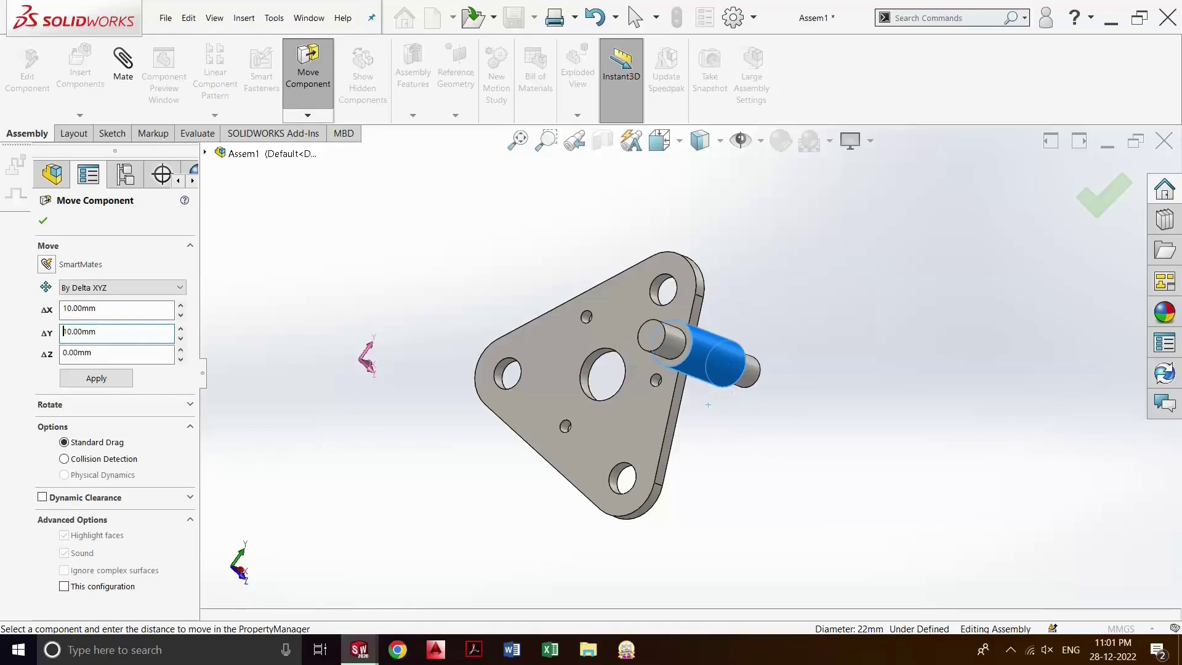
pyautogui.moveTo(122, 353); pyautogui.dragTo(32, 369)
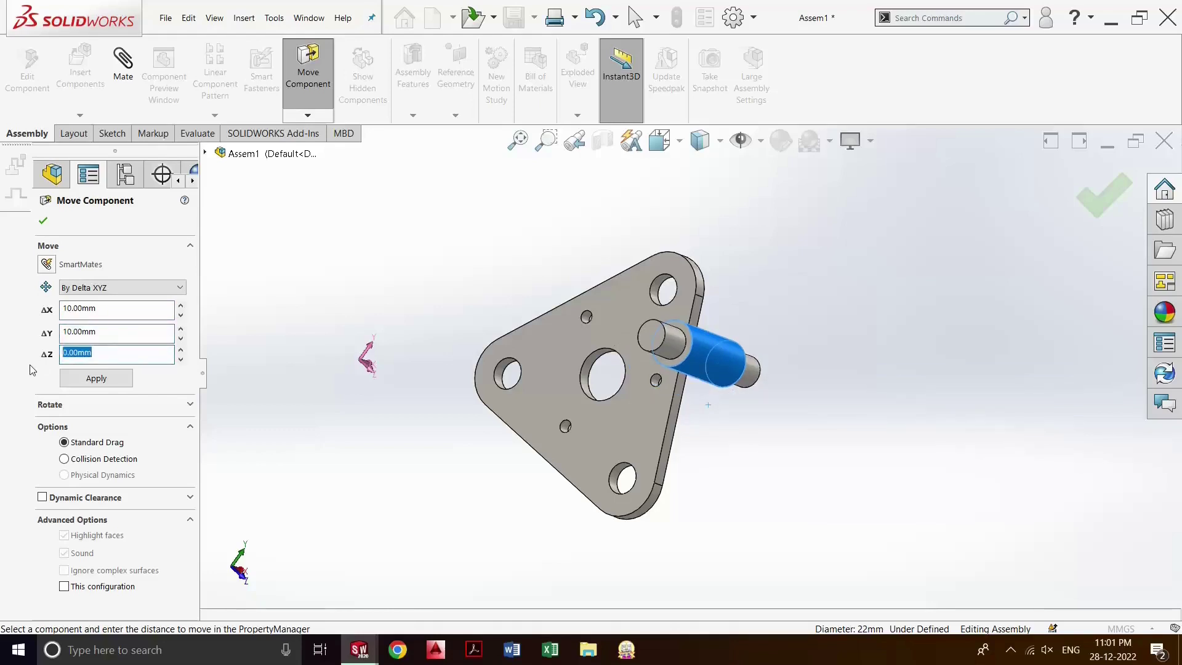
pyautogui.write('10')
pyautogui.press('Return')
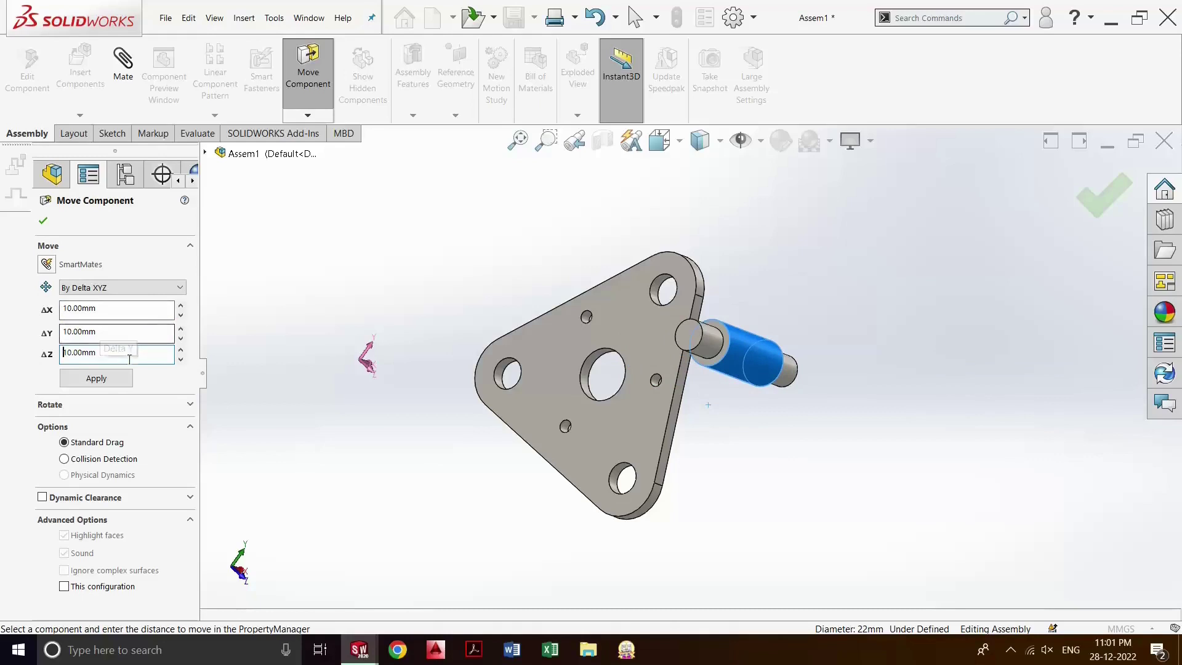
pyautogui.click(132, 291)
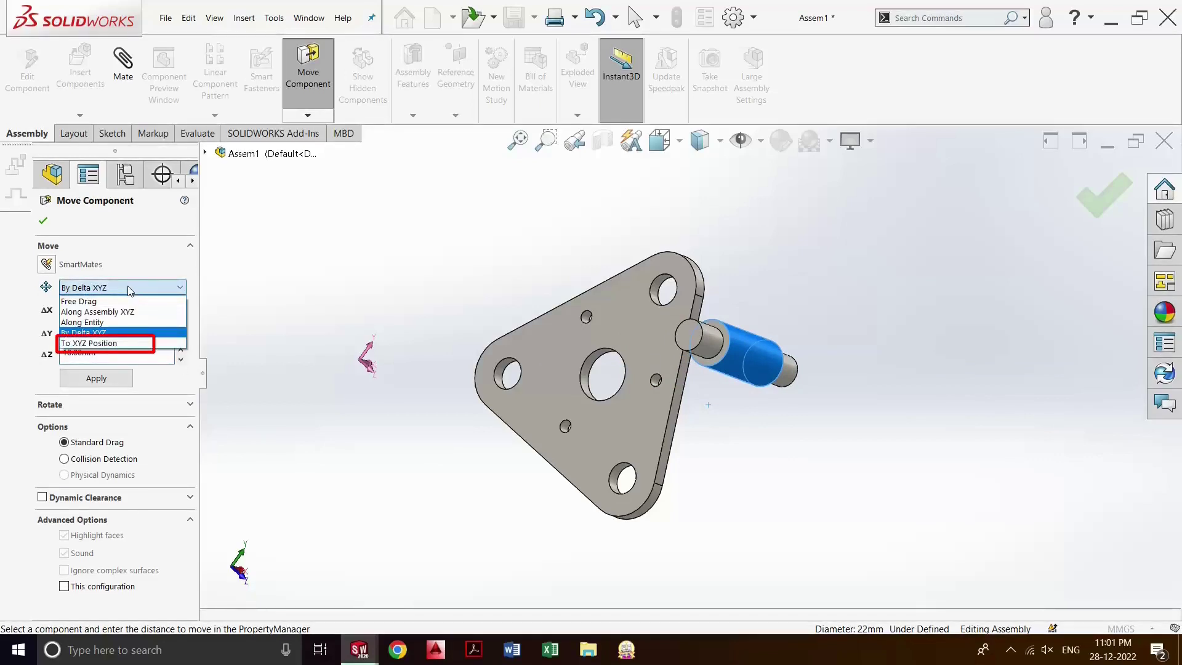
# - Move the spacer to X 0, Y 0, Z 0 using To XYZ Position
pyautogui.click(127, 345)
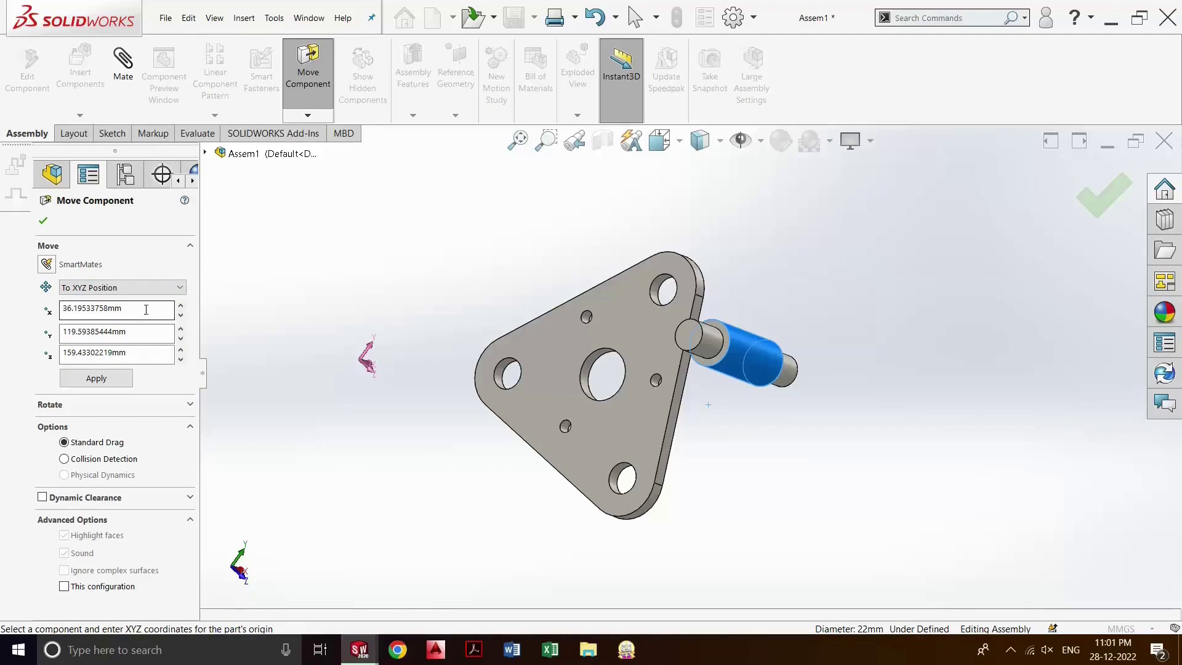
pyautogui.moveTo(146, 310); pyautogui.dragTo(61, 302)
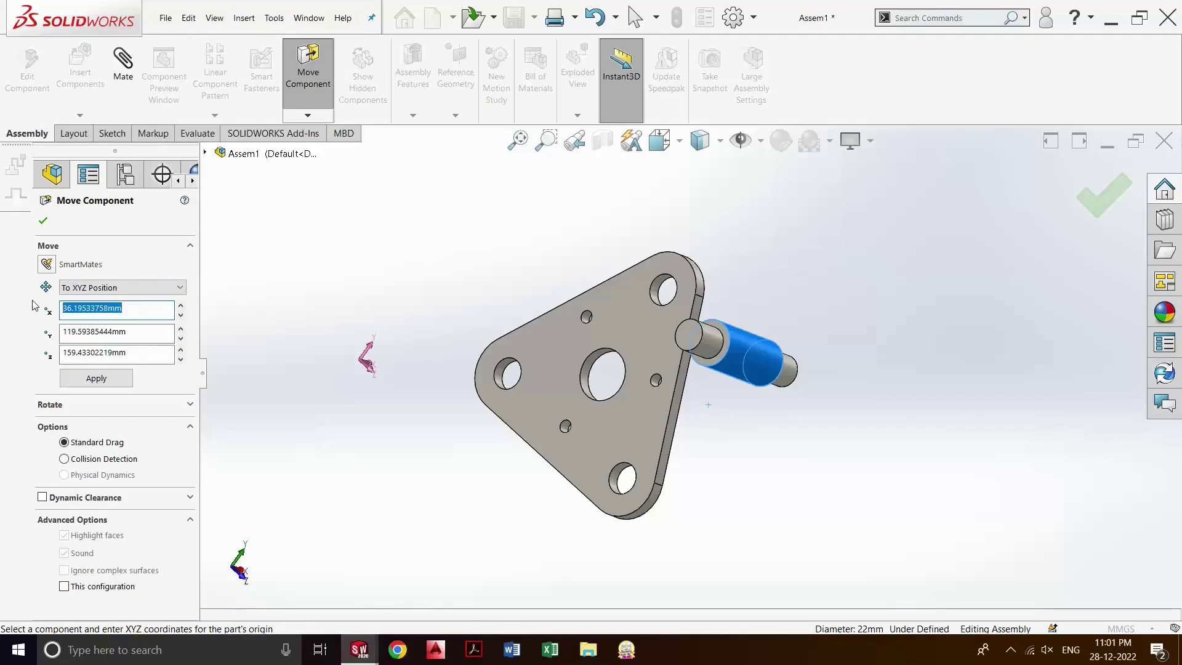
pyautogui.write('0')
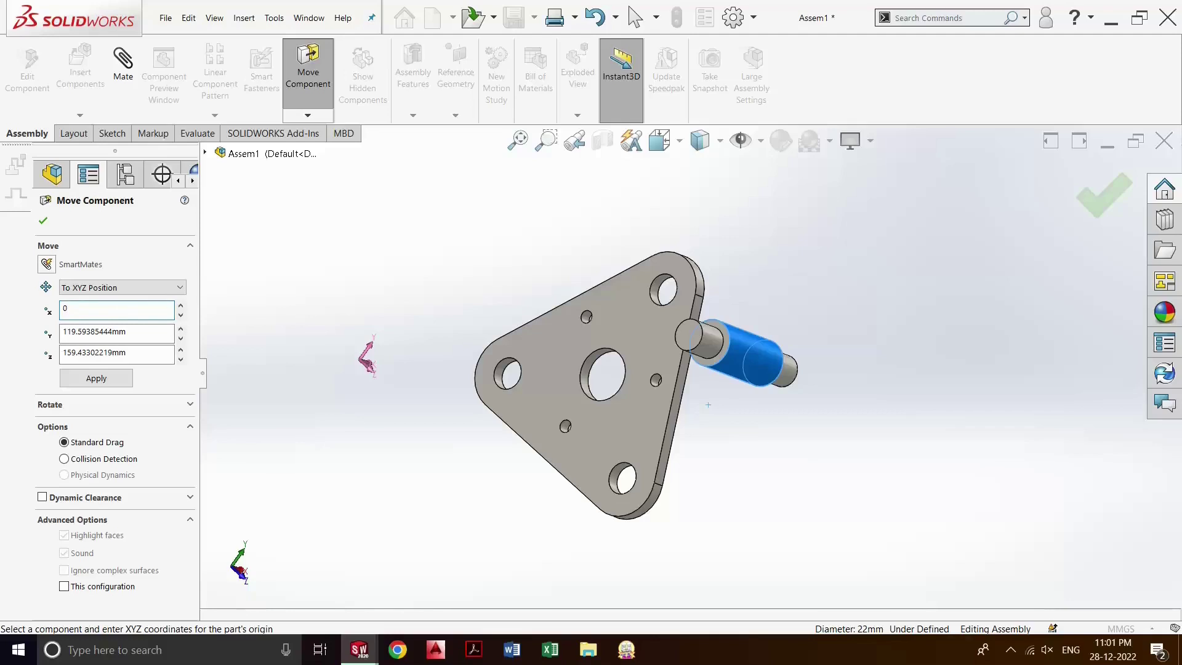
pyautogui.press('Tab')
pyautogui.write('0')
pyautogui.press('Tab')
pyautogui.write('0')
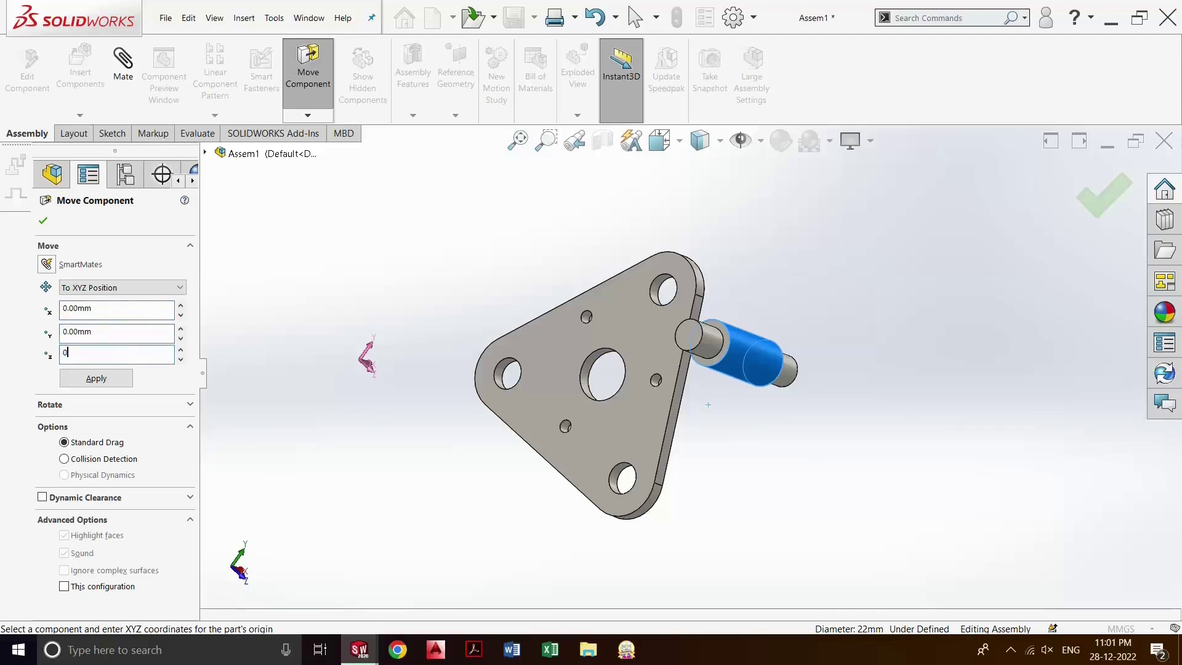
pyautogui.press('Return')
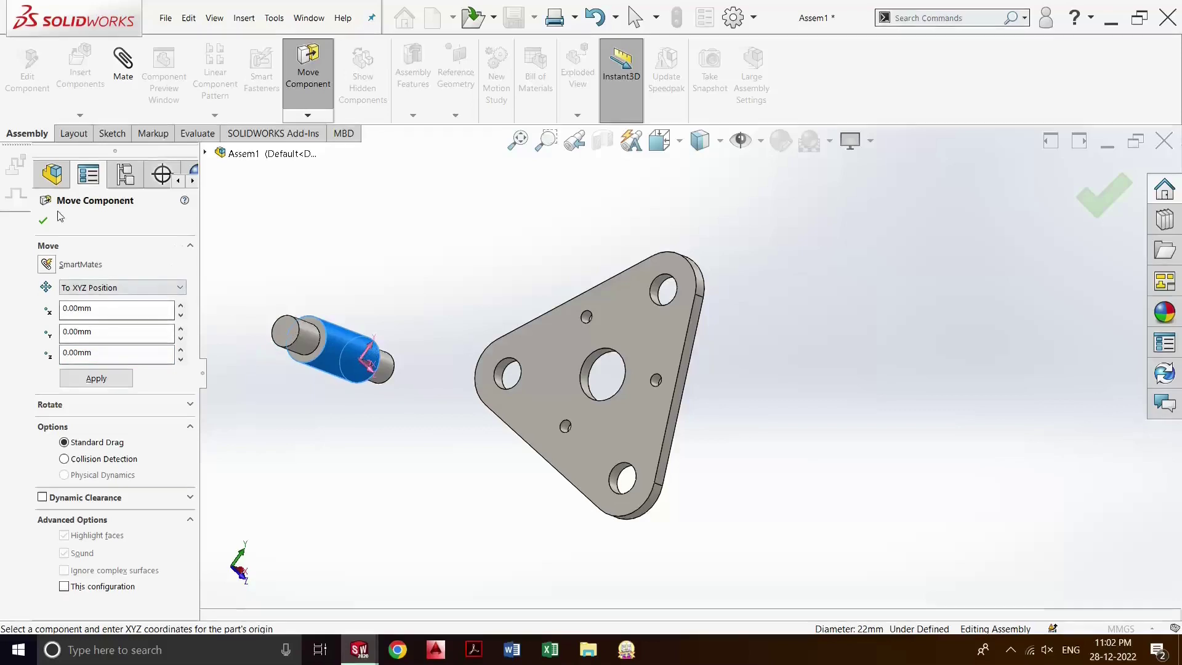
# - Finish moving, switch to Rotate Component, and turn the plate spacer freely
pyautogui.click(43, 221)
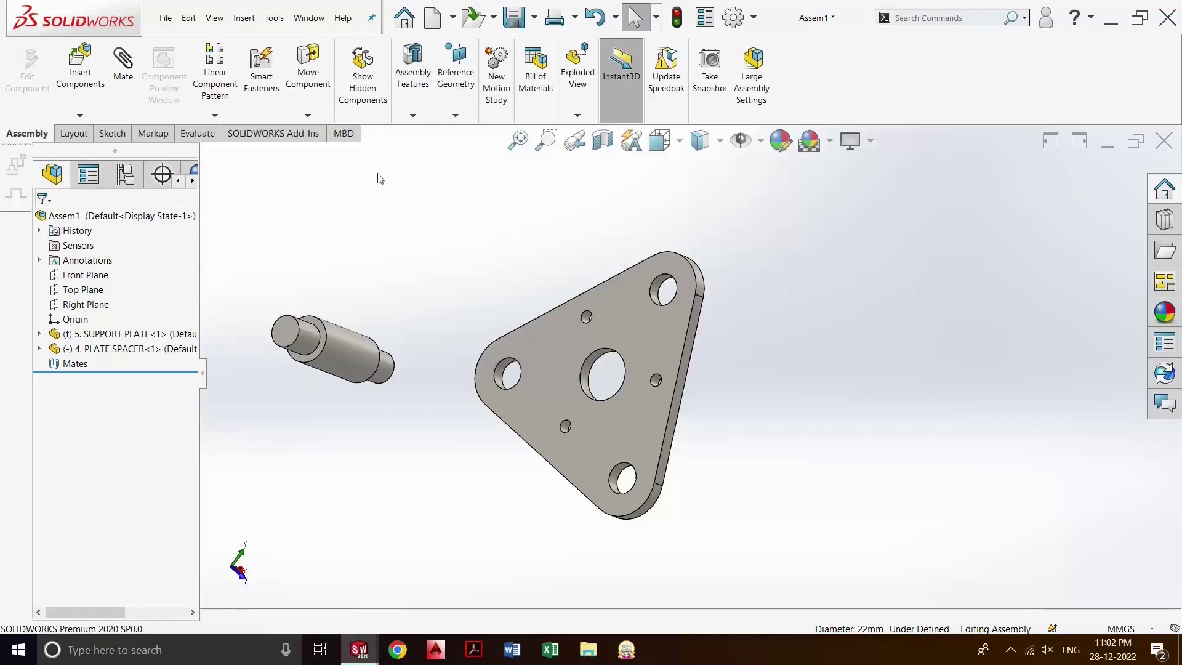
pyautogui.click(308, 115)
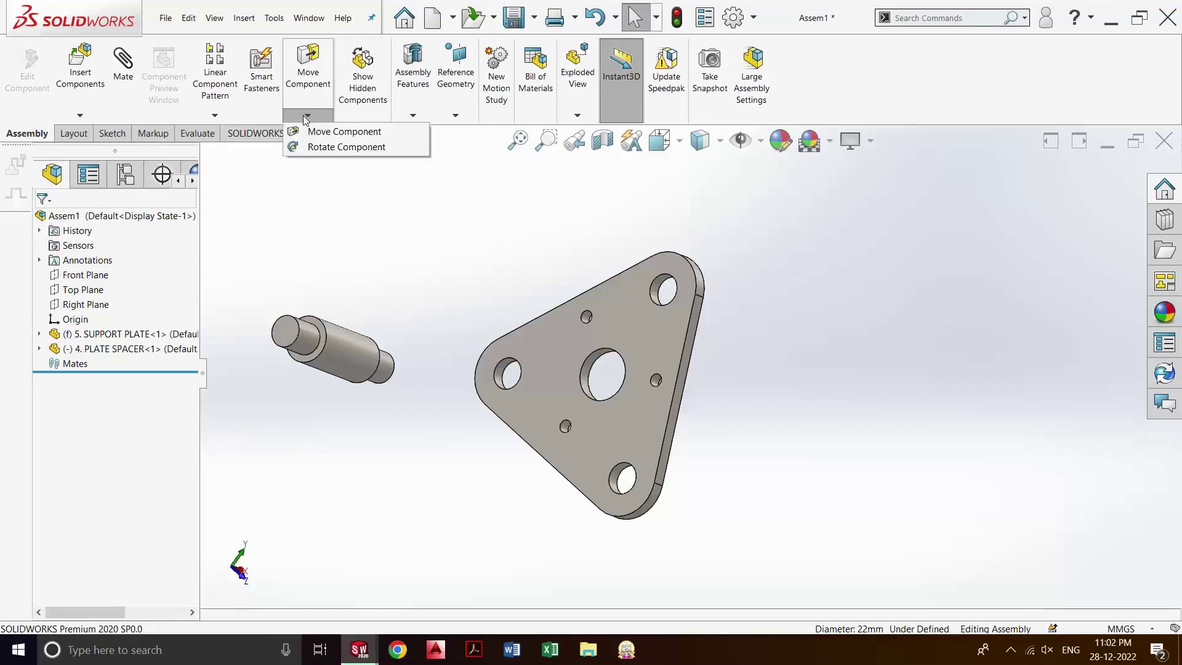
pyautogui.click(343, 148)
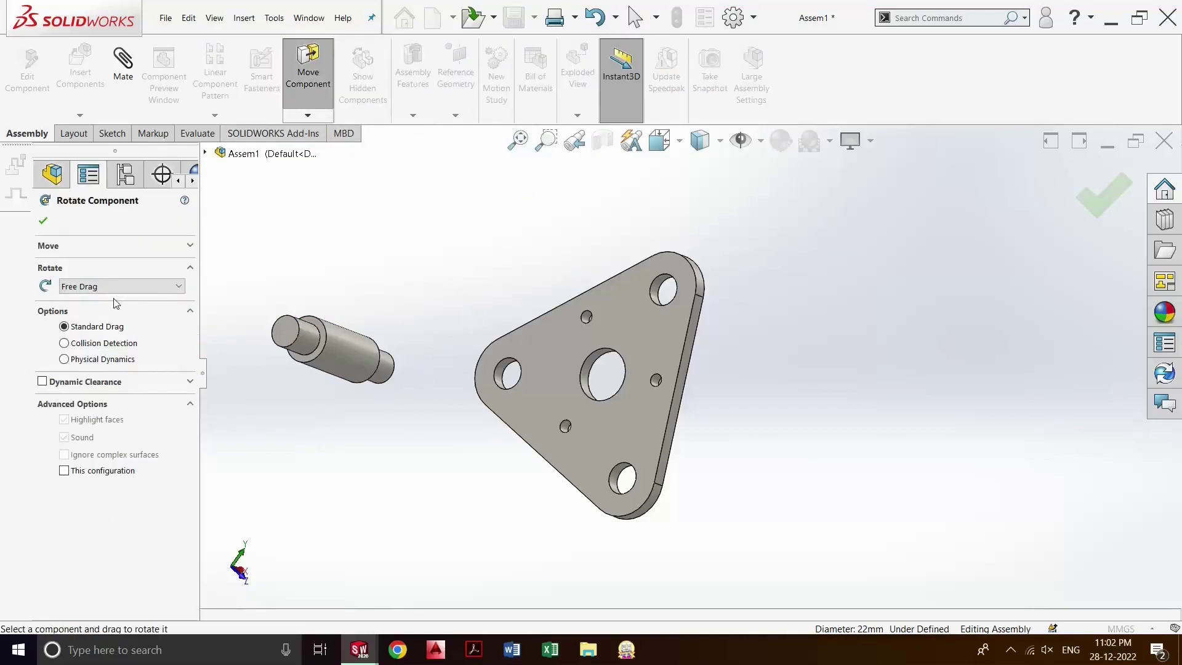
pyautogui.moveTo(326, 356); pyautogui.dragTo(404, 353, button='middle')
pyautogui.moveTo(369, 320); pyautogui.dragTo(310, 308)
pyautogui.moveTo(311, 308); pyautogui.dragTo(292, 391, button='middle')
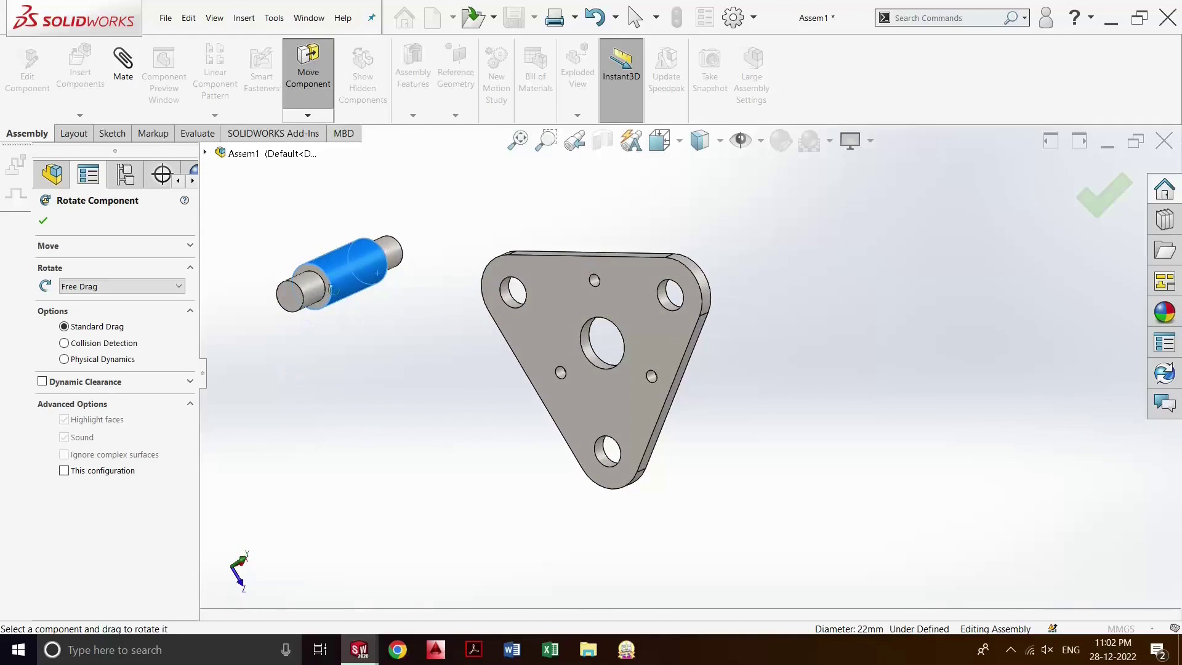
pyautogui.moveTo(355, 271); pyautogui.dragTo(491, 230)
# - Rotate the spacer About Entity, swinging it around the support plate's left edge
pyautogui.click(110, 286)
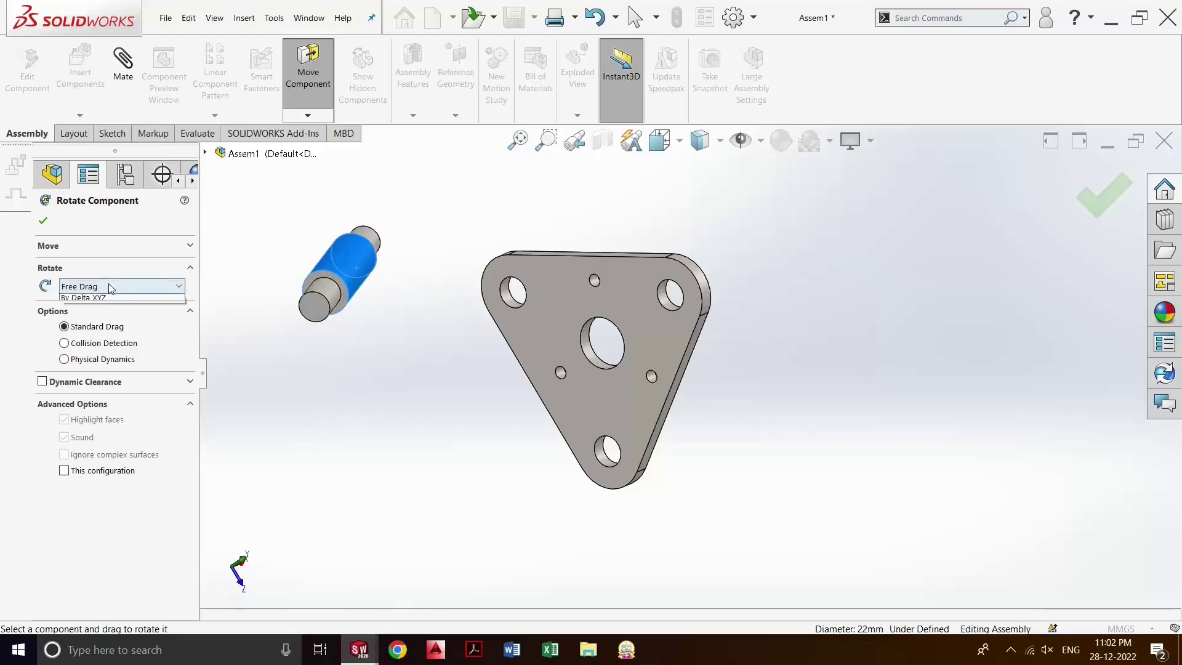
pyautogui.click(117, 311)
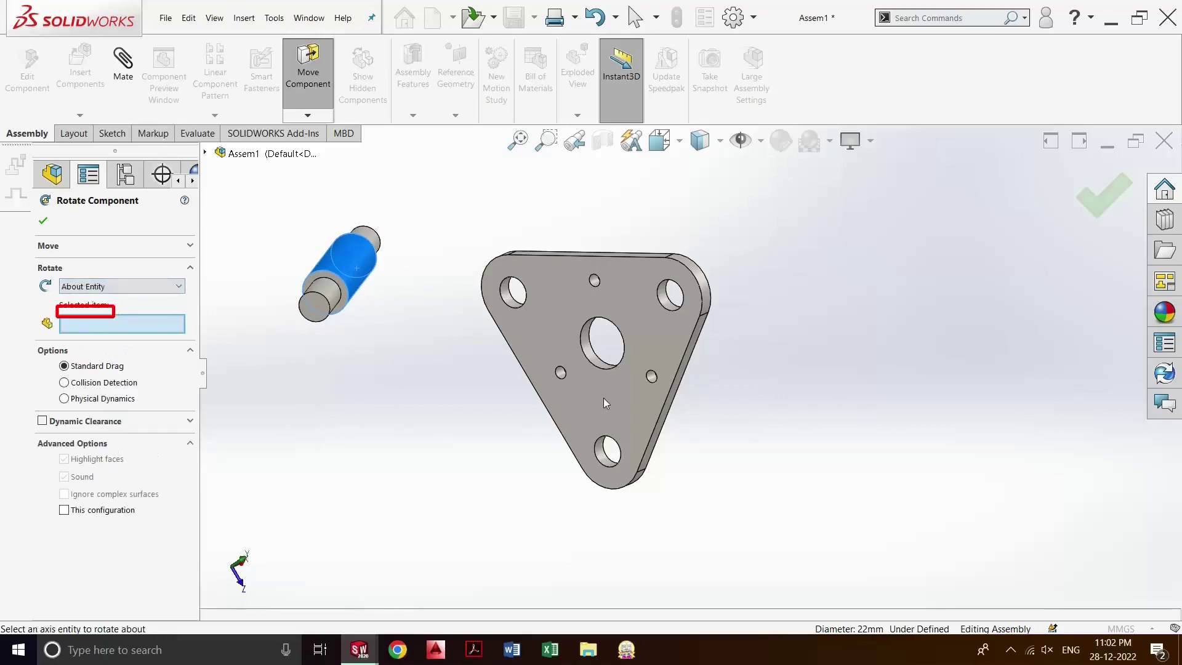
pyautogui.click(559, 430)
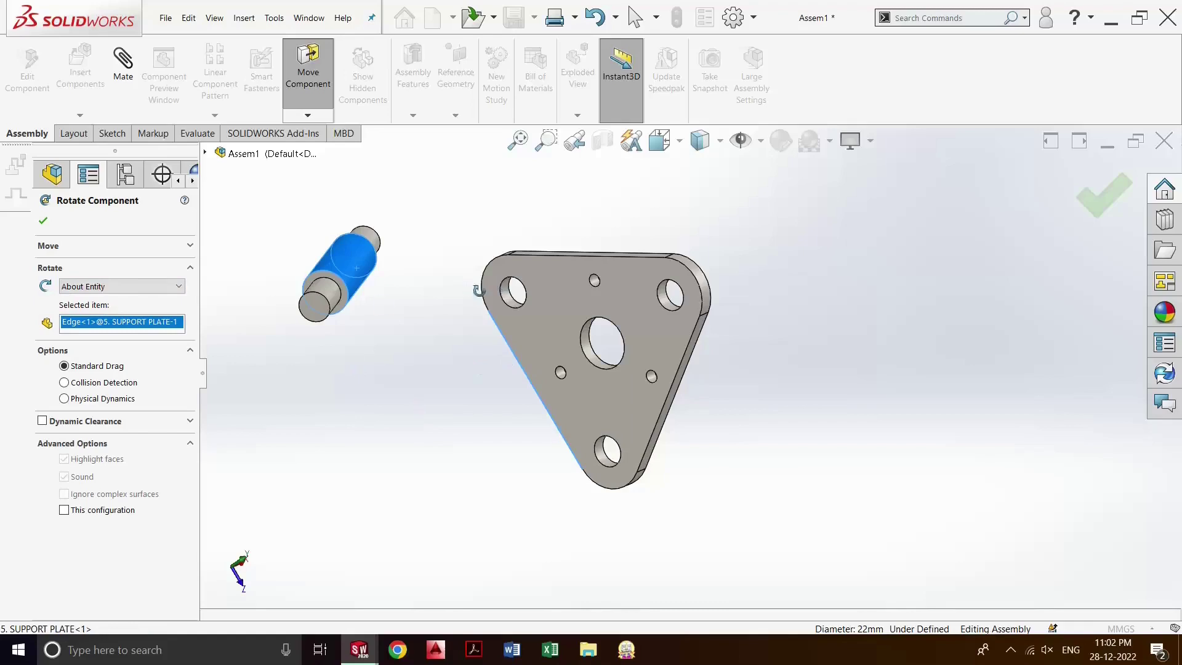
pyautogui.moveTo(367, 274); pyautogui.dragTo(436, 285)
# - Rotate the spacer By Delta XYZ with 10° in ΔX, ΔY and ΔZ
pyautogui.click(149, 286)
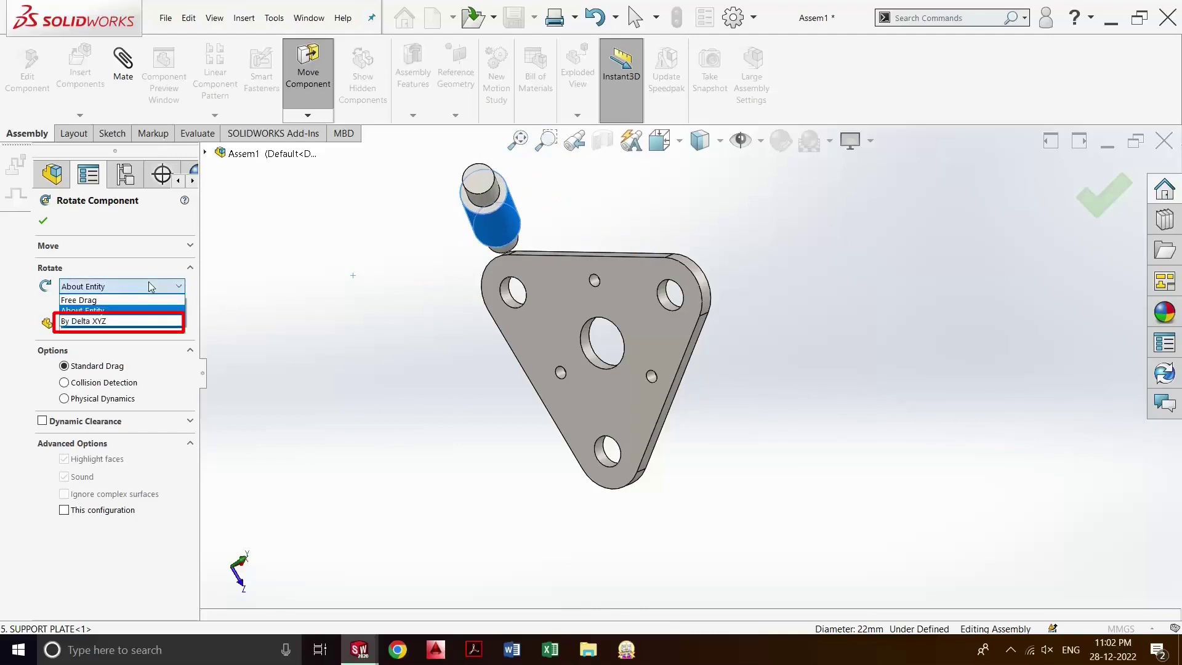
pyautogui.click(125, 322)
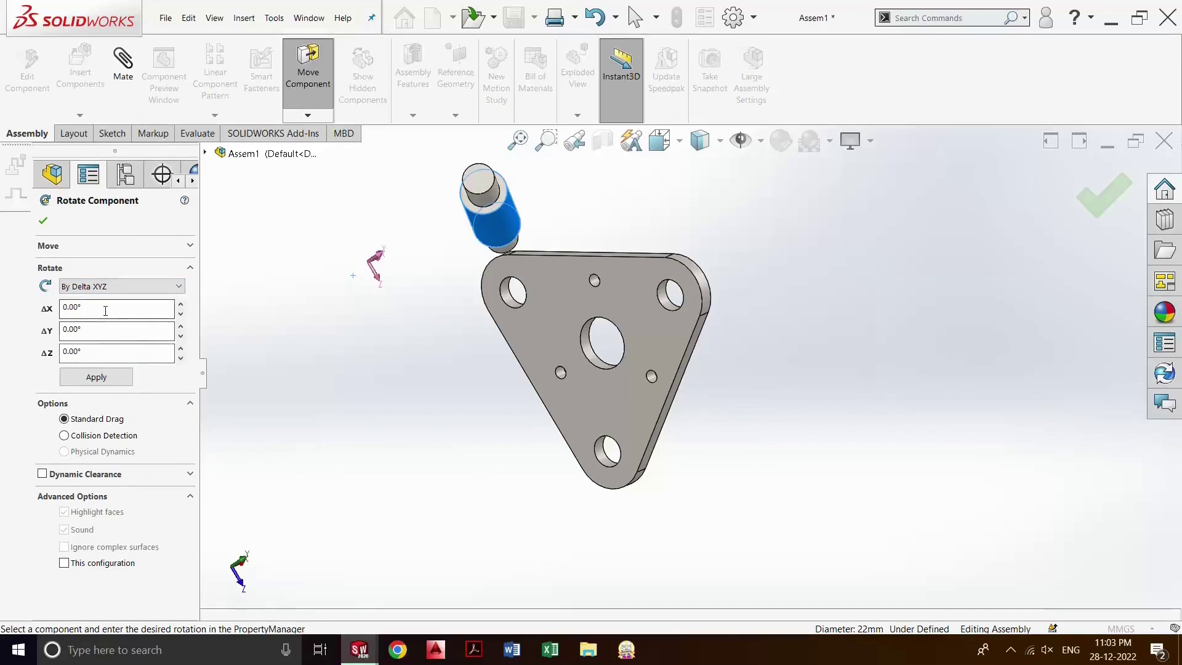
pyautogui.click(113, 308)
pyautogui.write('10')
pyautogui.press('Tab')
pyautogui.write('10')
pyautogui.press('Tab')
pyautogui.write('10')
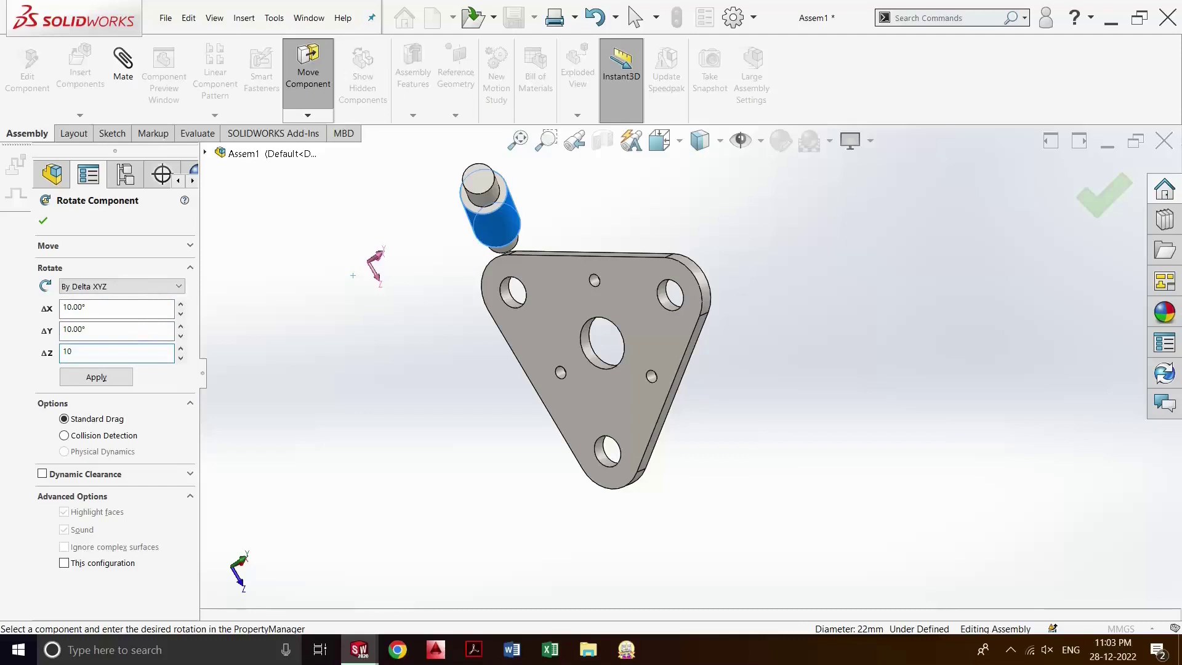
pyautogui.press('Return')
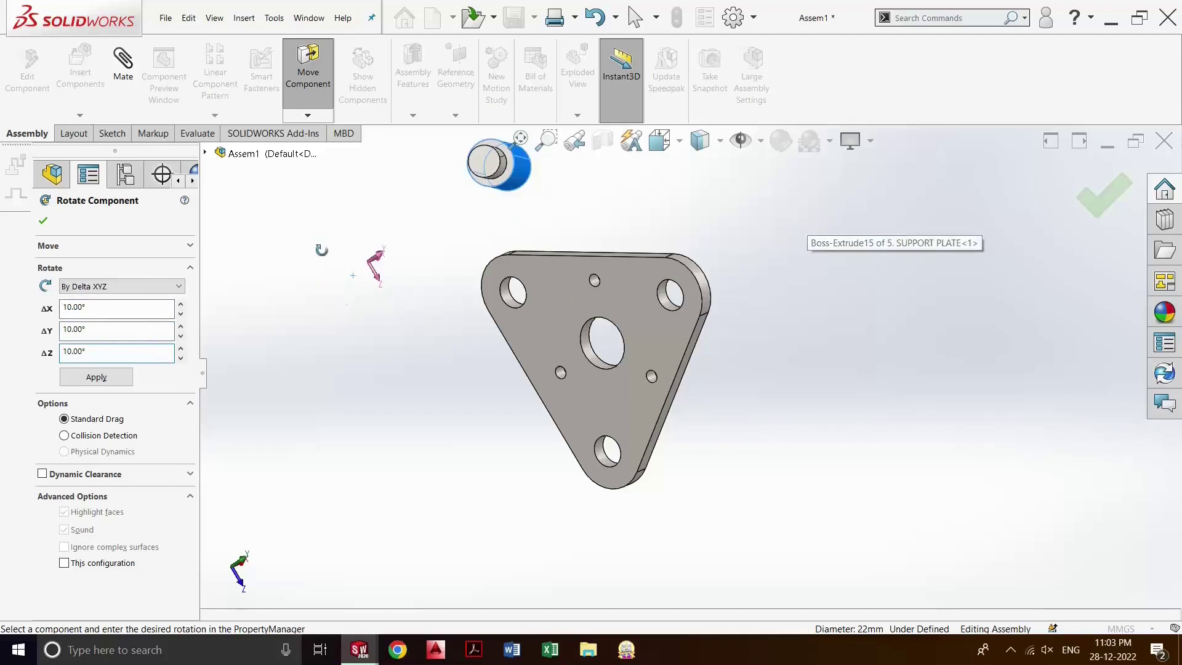
# - Zoom out and orbit to see the whole assembly with the plate edge-on
pyautogui.press('z')
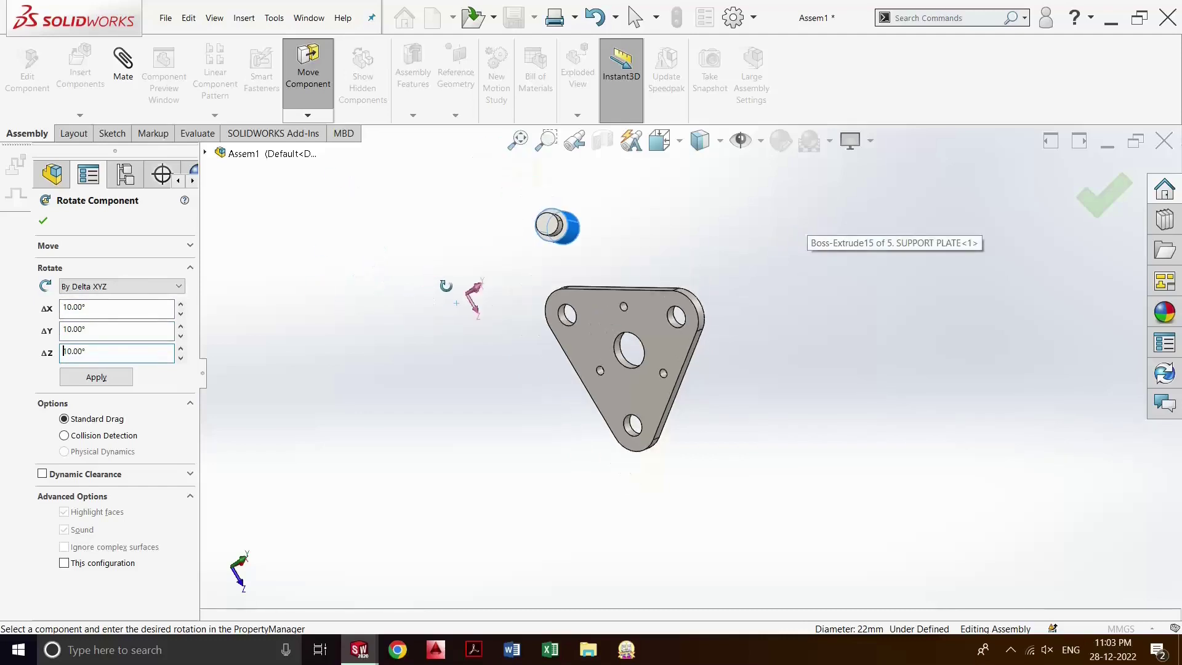
pyautogui.scroll(-1, 385, 260)
pyautogui.press('z')
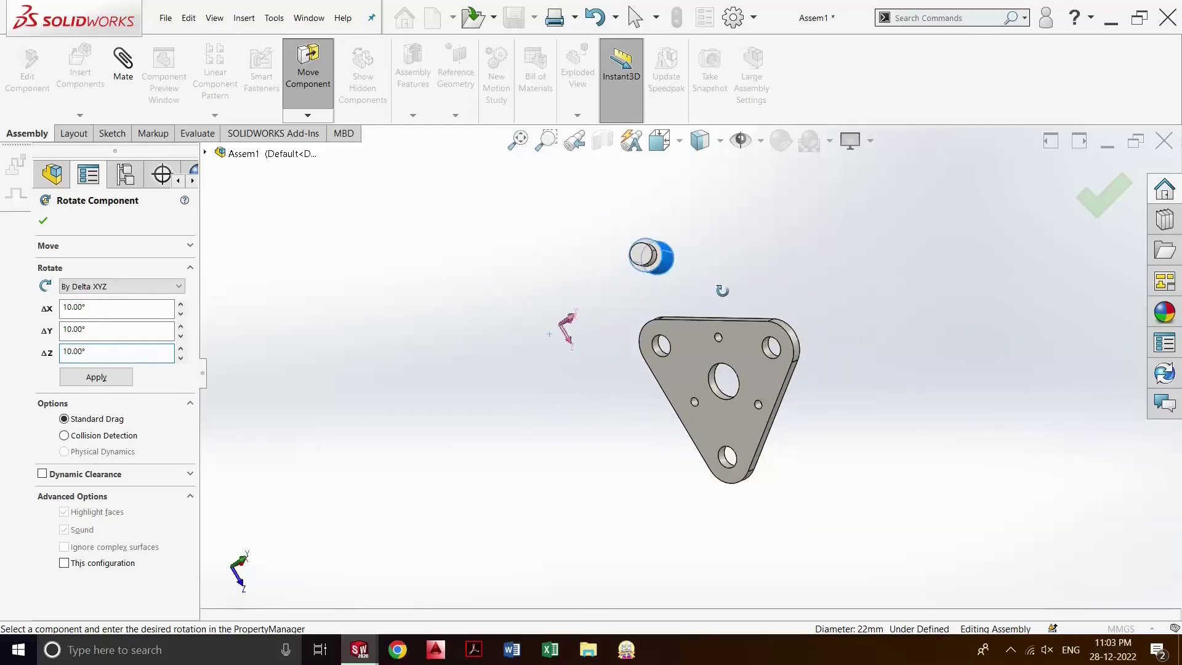
pyautogui.moveTo(722, 291)
pyautogui.mouseDown(button='middle')
pyautogui.moveTo(662, 315)
pyautogui.moveTo(712, 277)
pyautogui.moveTo(593, 297)
pyautogui.moveTo(710, 292)
pyautogui.mouseUp(button='middle')
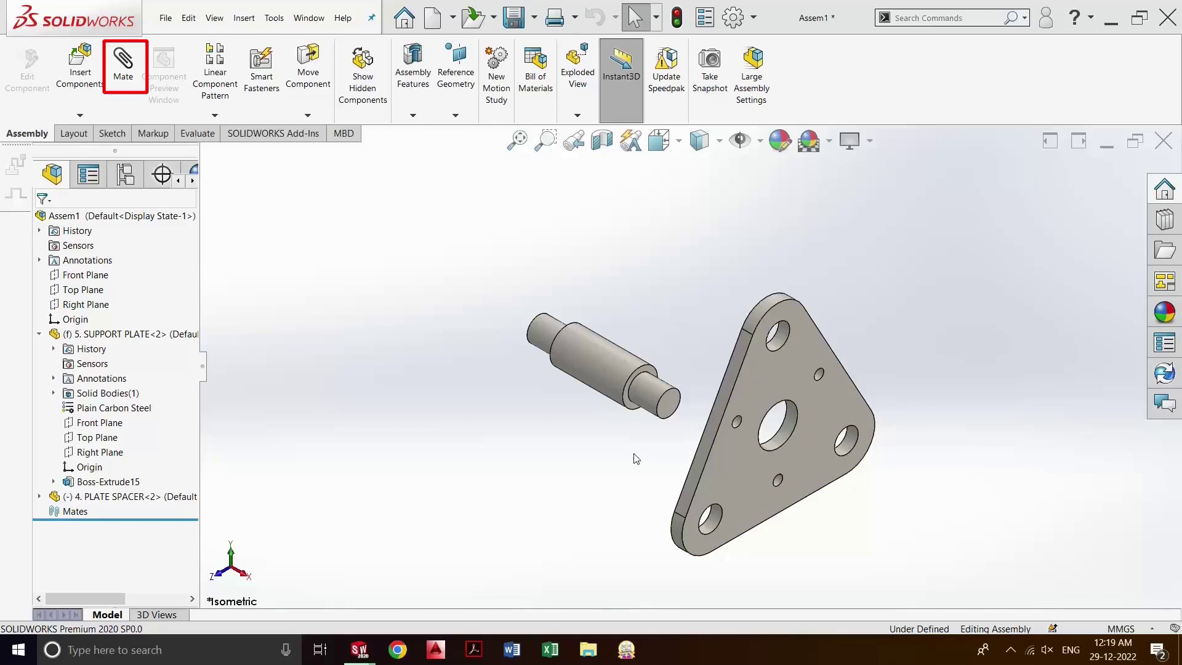
# - Open the Mate PropertyManager from the Assembly toolbar for Assem1
pyautogui.click(124, 69)
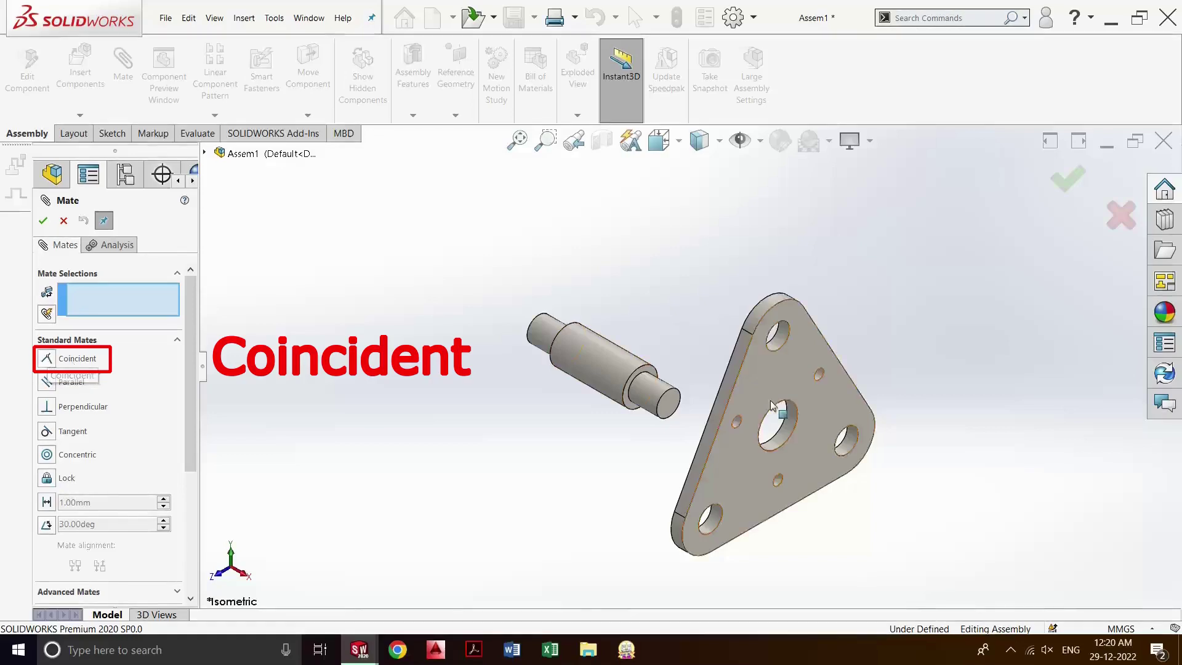
# - Mate the spacer's small end face coincident to the support plate face (Coincident10)
pyautogui.scroll(-2, 686, 416)
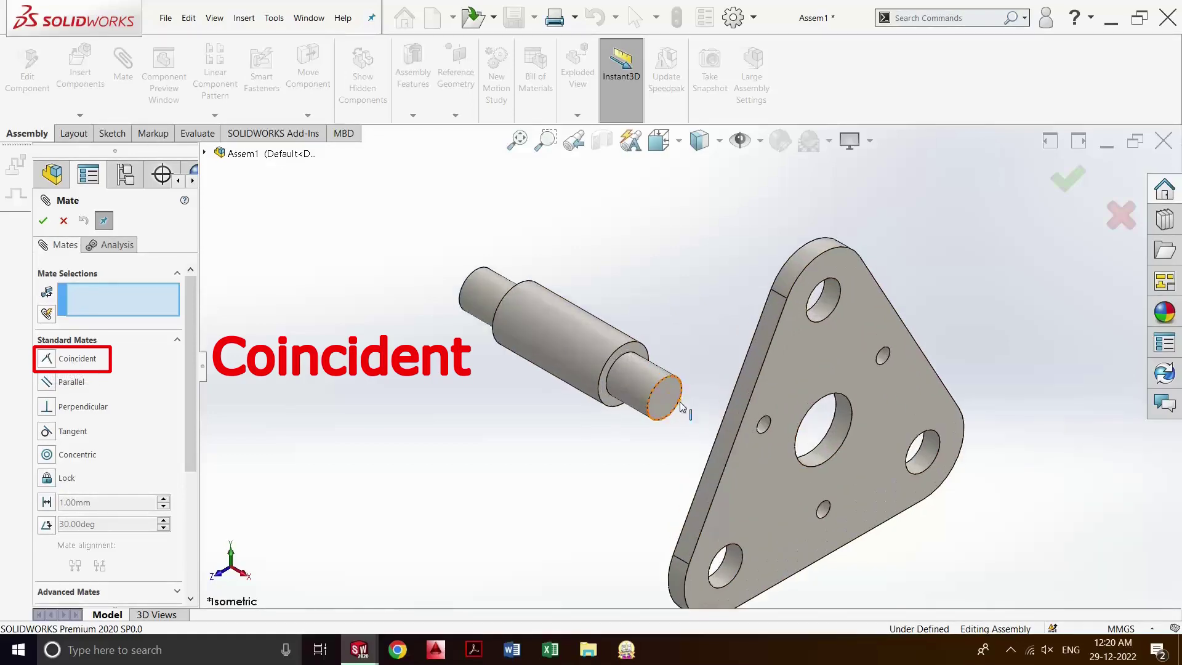
pyautogui.click(663, 397)
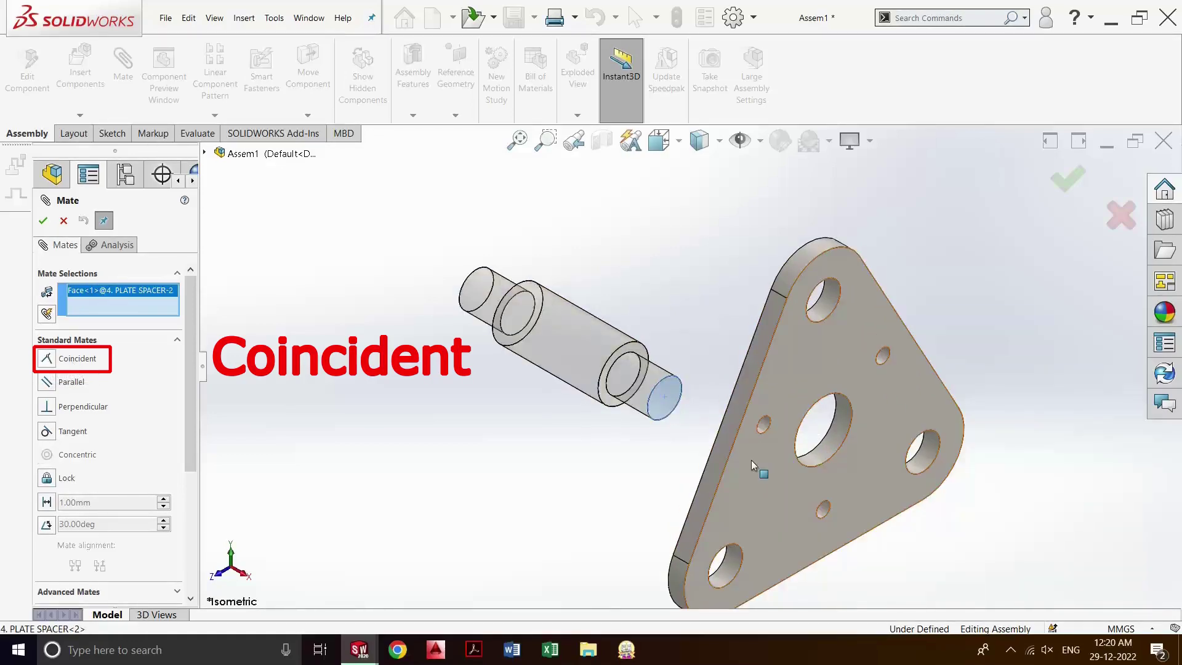
pyautogui.moveTo(751, 460); pyautogui.dragTo(721, 487, button='middle')
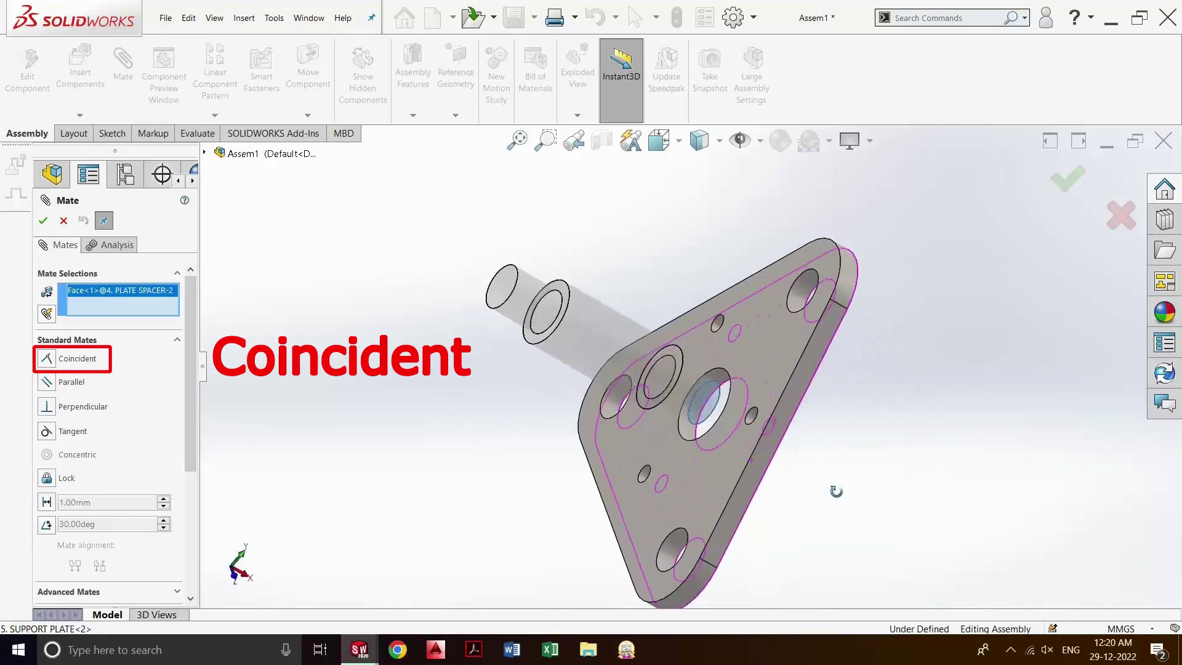
pyautogui.click(716, 480)
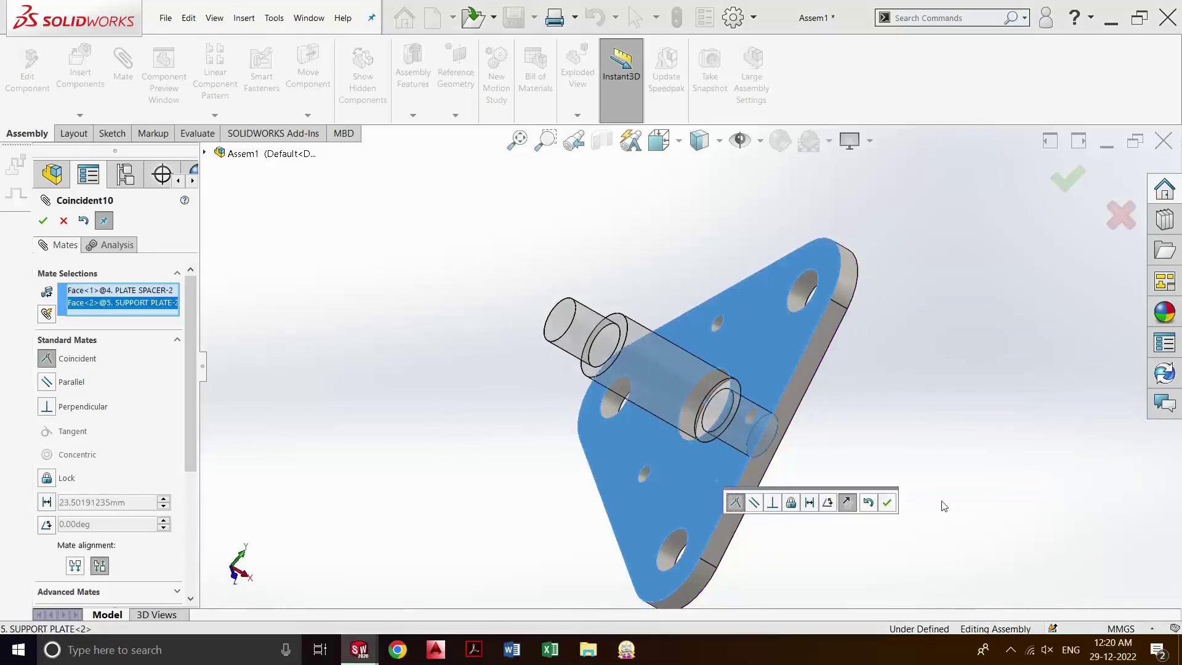
pyautogui.moveTo(884, 451); pyautogui.dragTo(830, 454, button='middle')
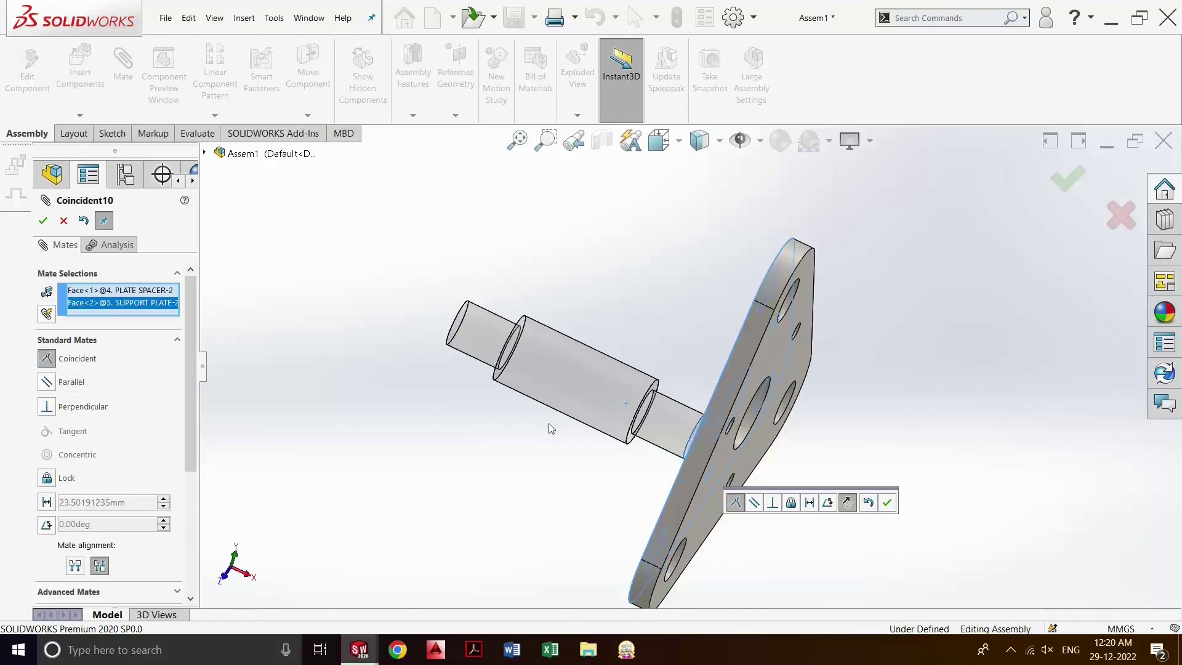
# - Inspect the faces in Front and Left views, picking the spacer's ring-shaped shoulder face
pyautogui.press('space')
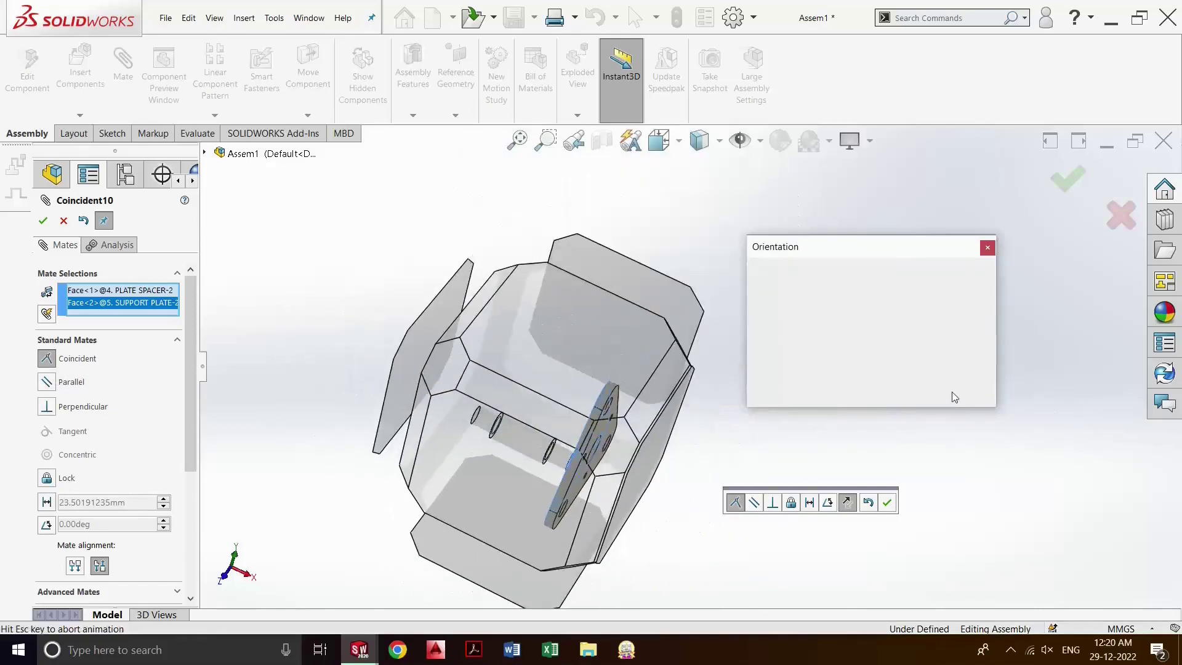
pyautogui.click(785, 345)
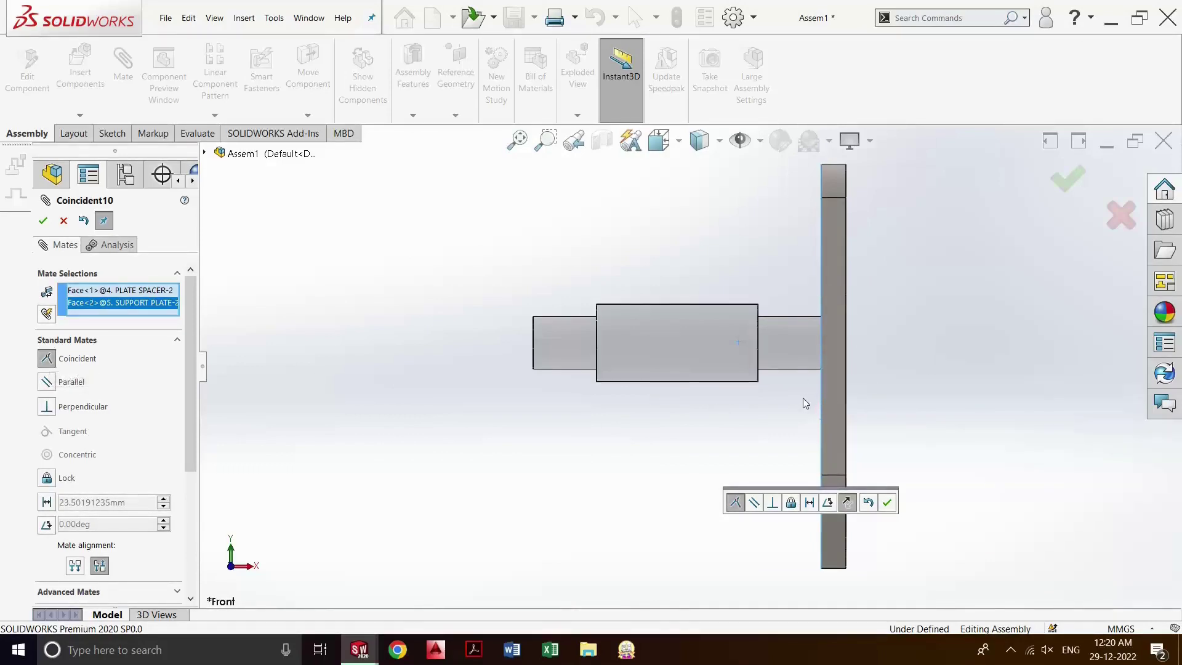
pyautogui.moveTo(804, 394); pyautogui.dragTo(763, 398, button='middle')
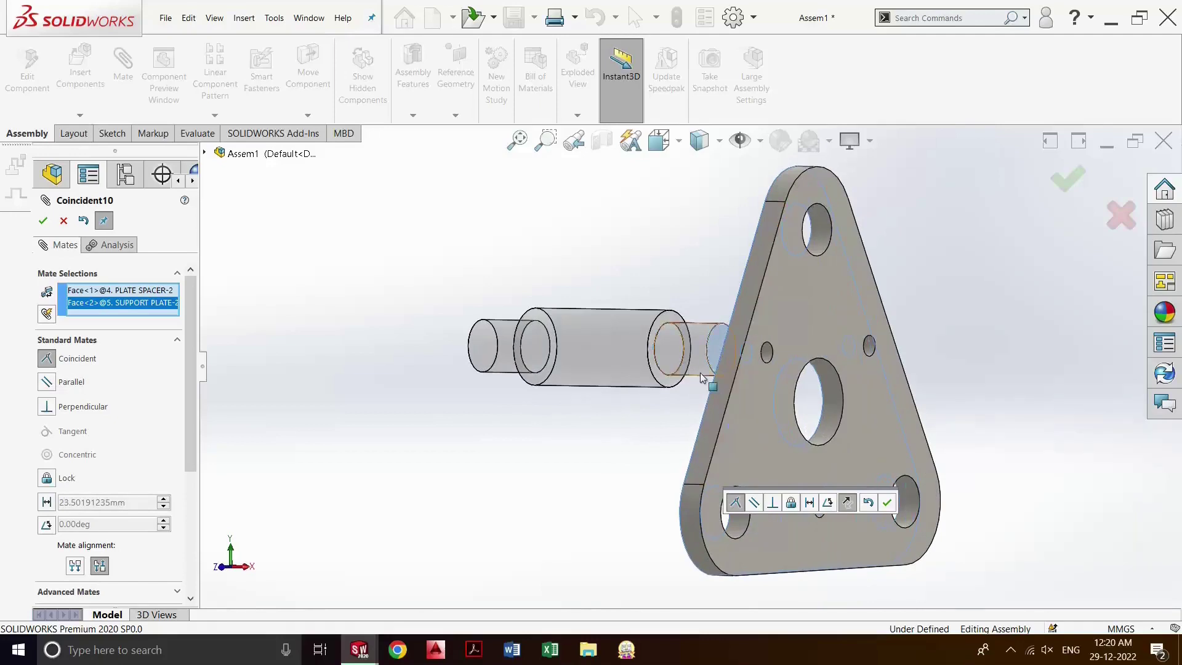
pyautogui.scroll(-3, 665, 390)
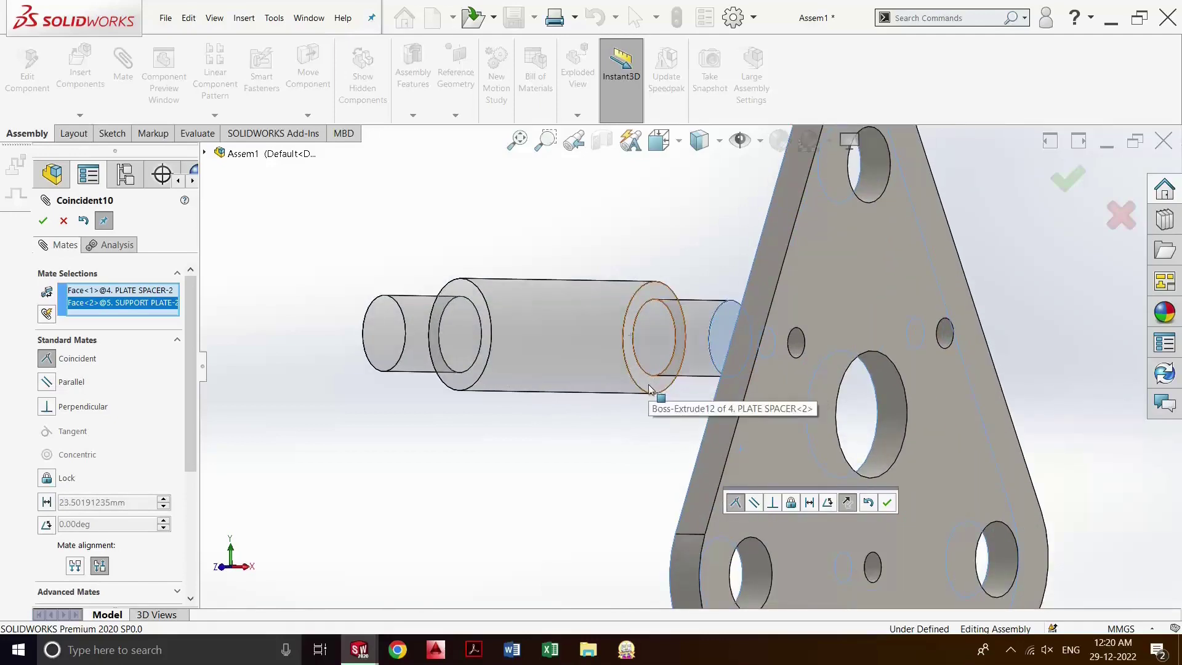
pyautogui.click(650, 386)
pyautogui.hotkey('ctrl', '1')
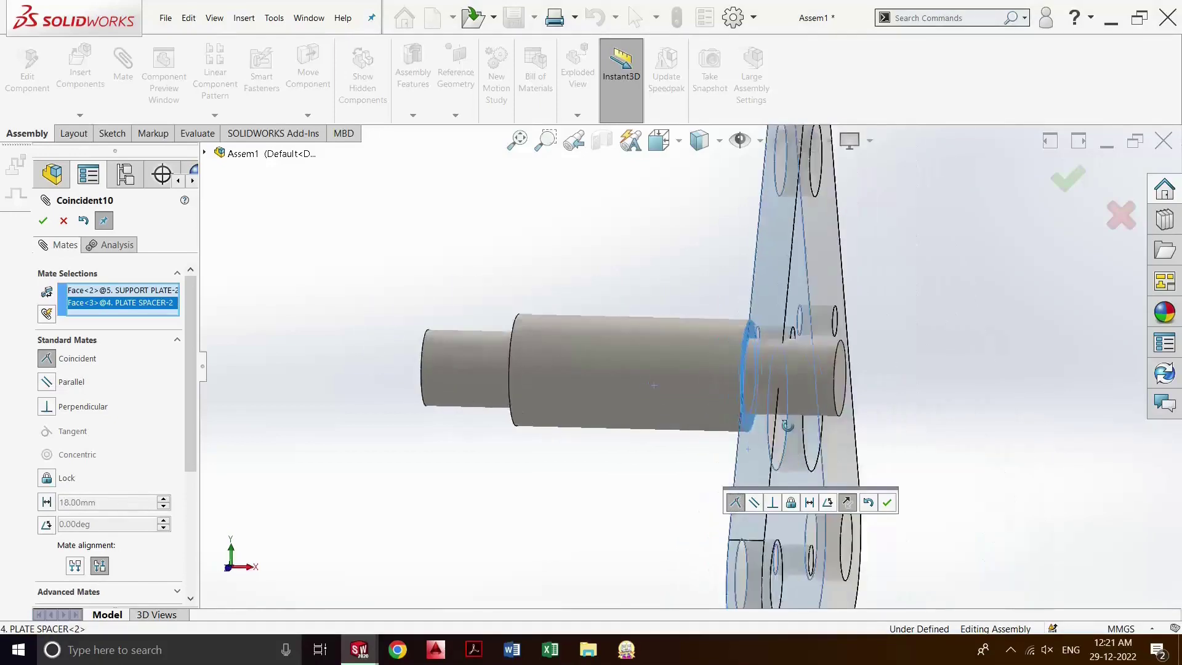
pyautogui.press('space')
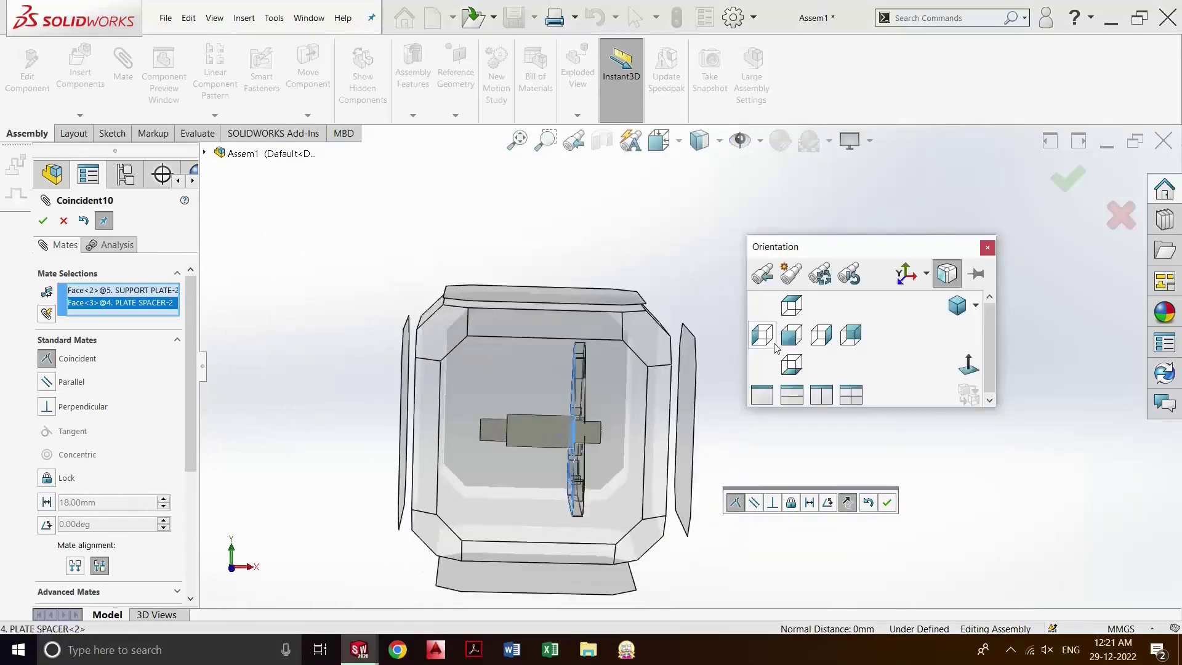
pyautogui.click(876, 349)
pyautogui.press('space')
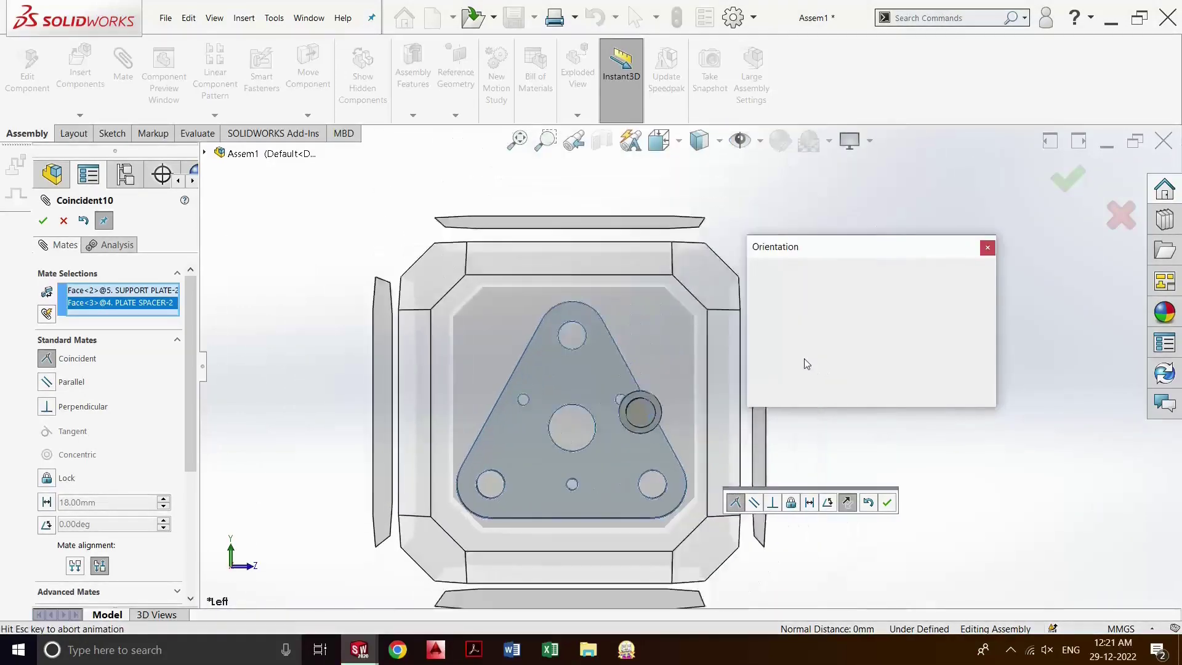
pyautogui.click(762, 382)
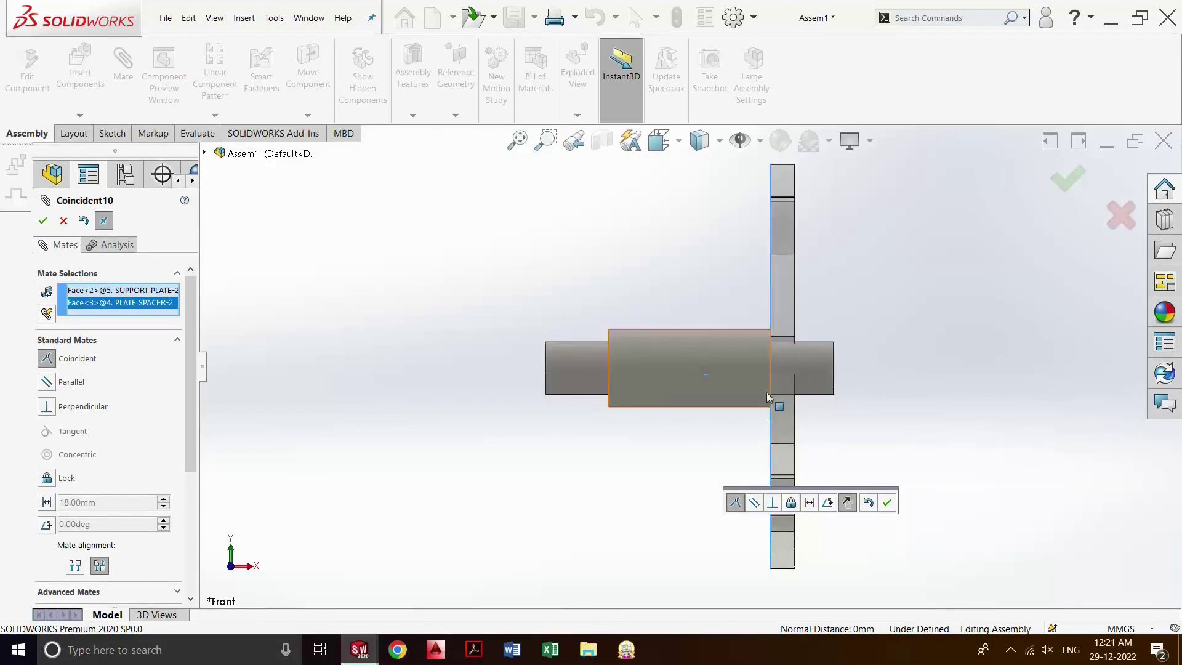
pyautogui.moveTo(774, 399); pyautogui.dragTo(814, 456, button='middle')
# - Reselect the spacer and plate faces and change the mate to Parallel
pyautogui.click(696, 401)
pyautogui.click(815, 456)
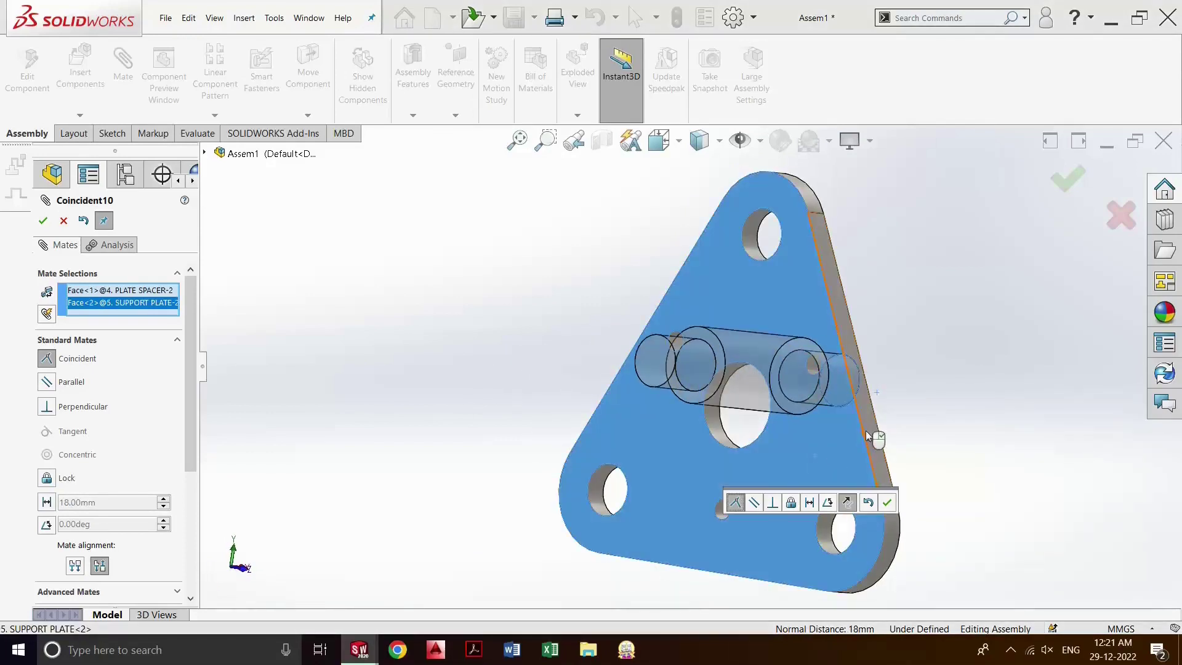
pyautogui.press('space')
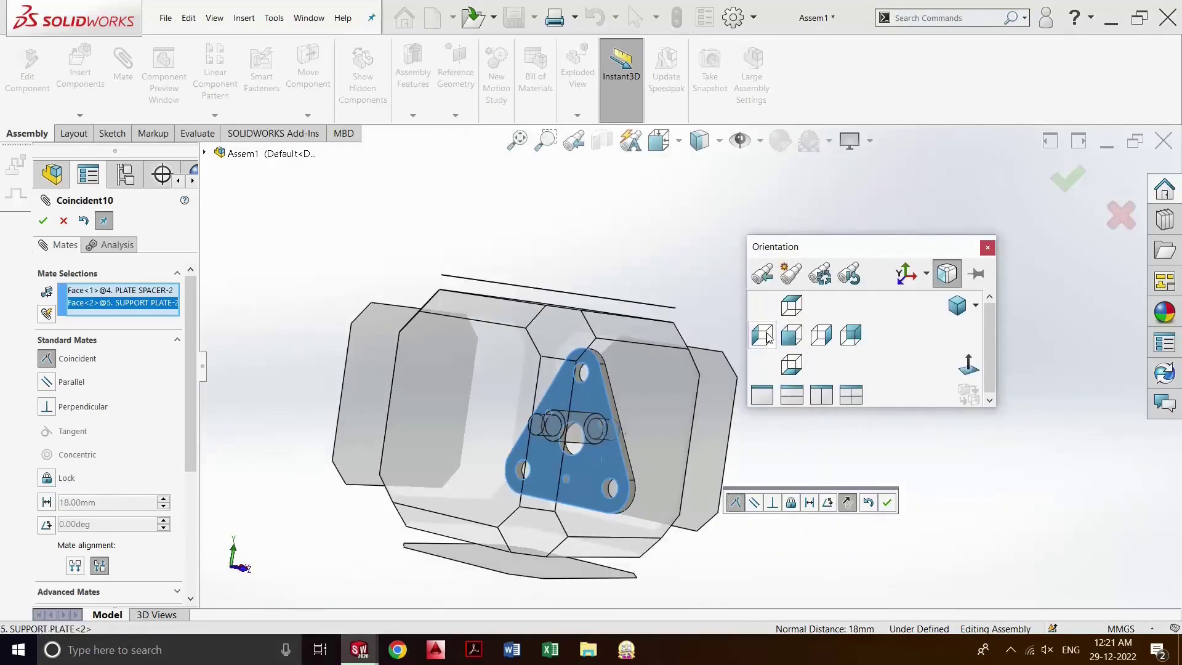
pyautogui.click(765, 334)
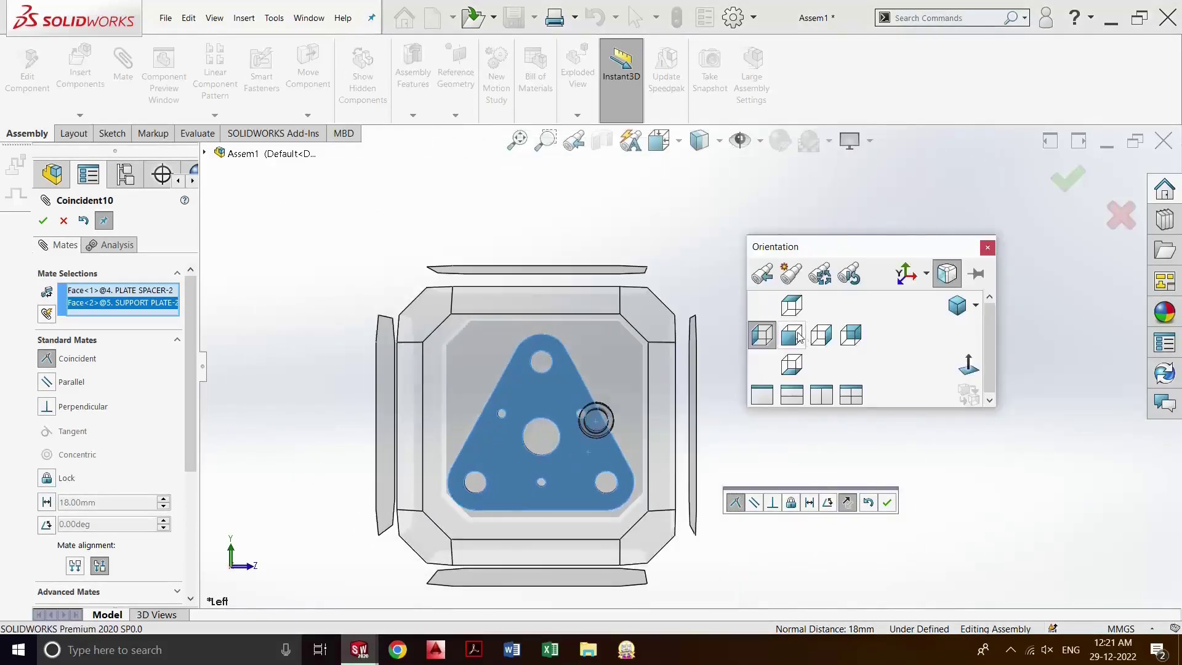
pyautogui.click(798, 335)
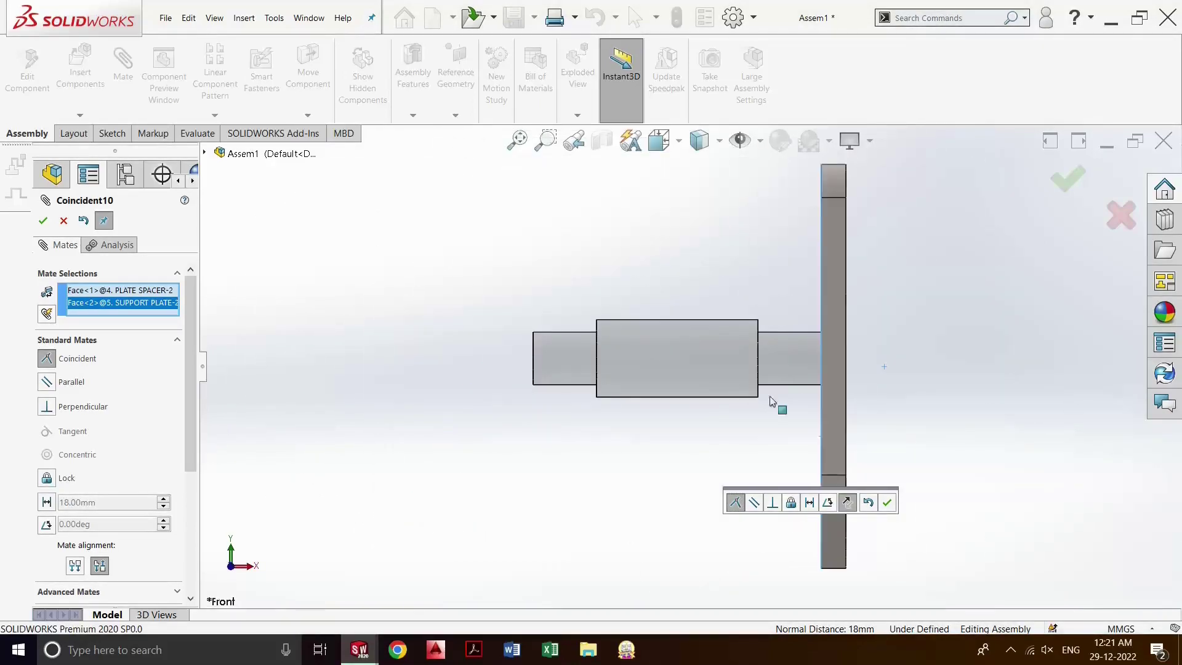
pyautogui.click(48, 383)
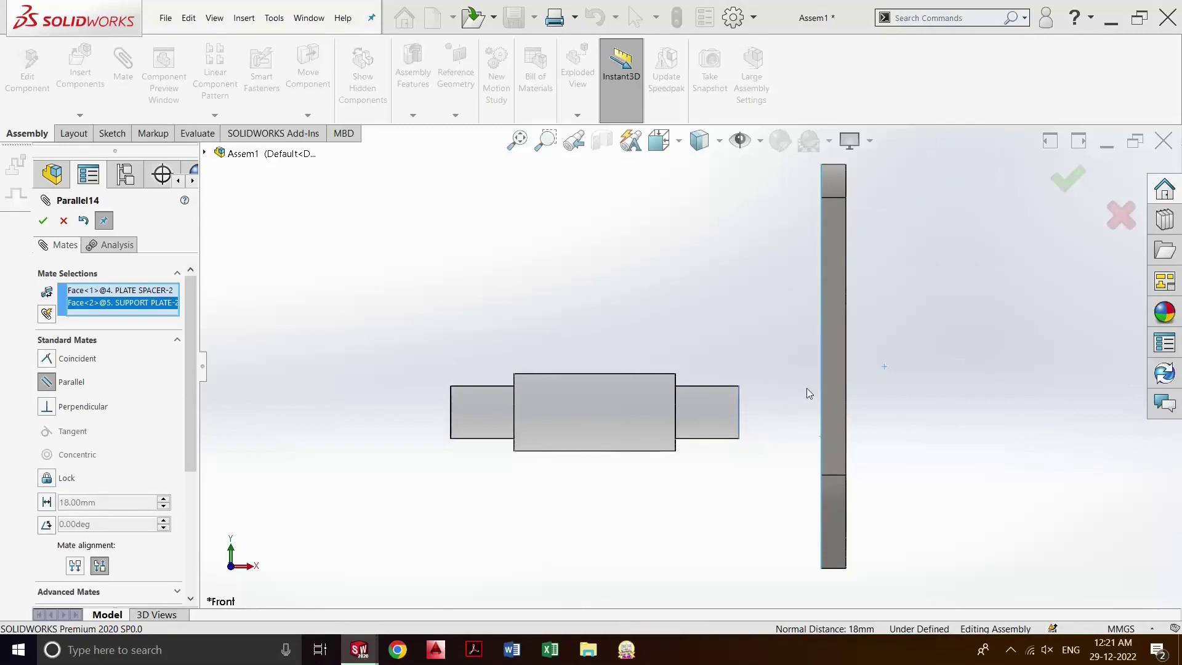
# - Make it a 10 mm Distance mate, toggle Flip dimension, and finish on Anti-Aligned
pyautogui.click(47, 503)
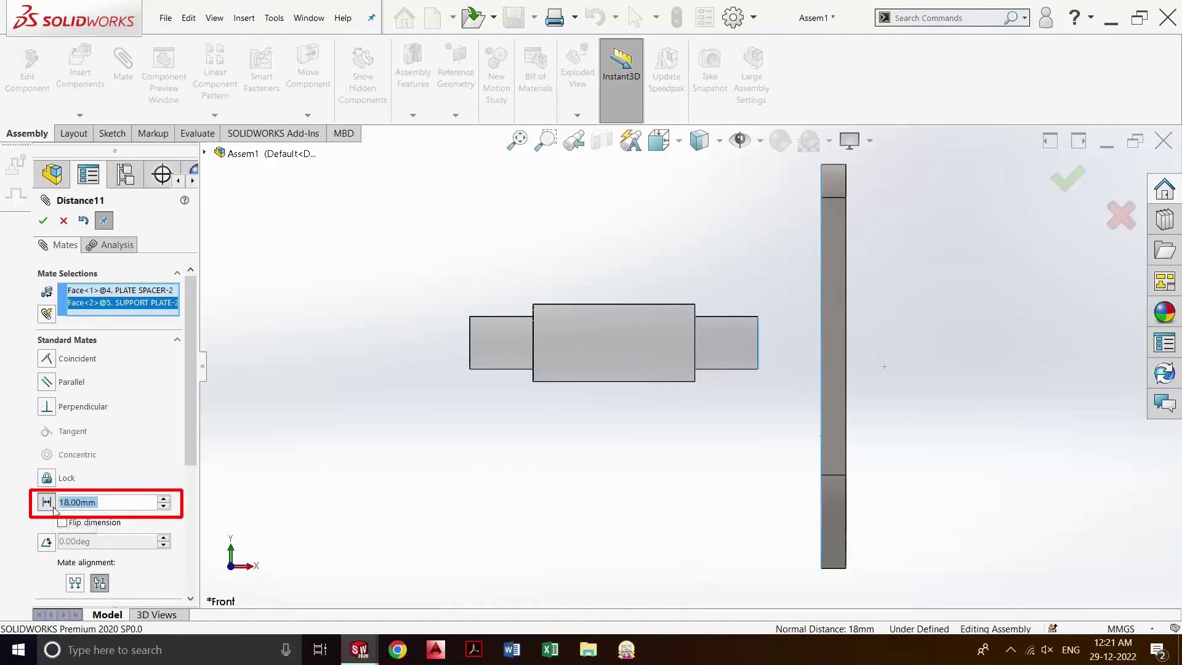
pyautogui.write('10')
pyautogui.press('Return')
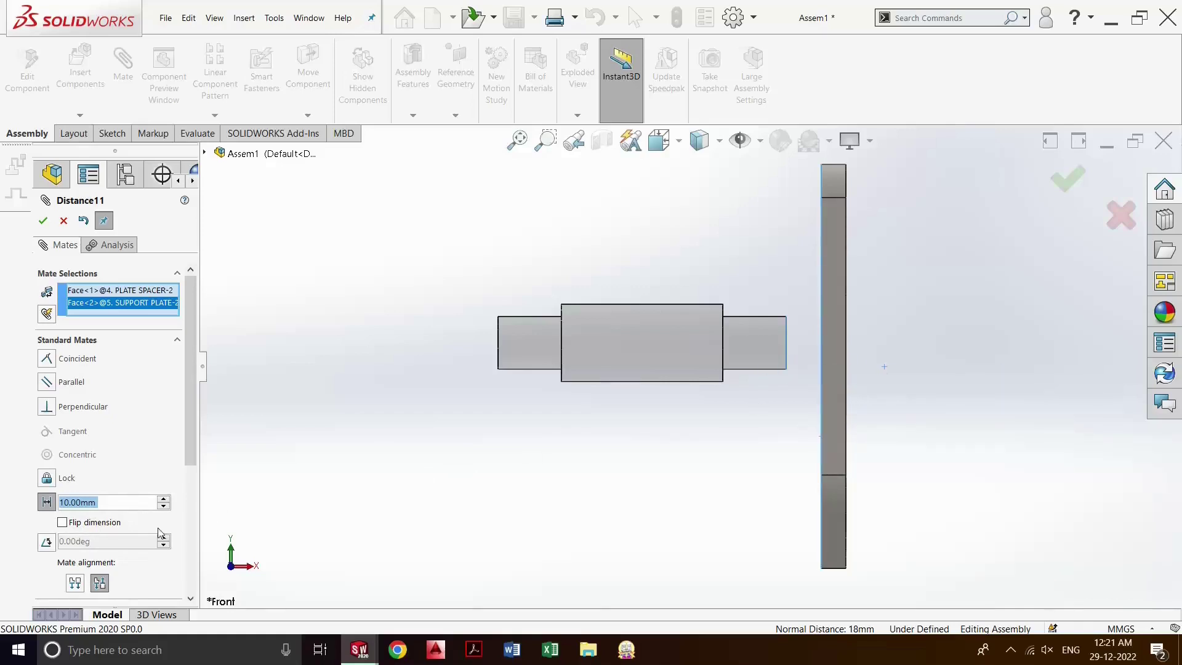
pyautogui.click(62, 523)
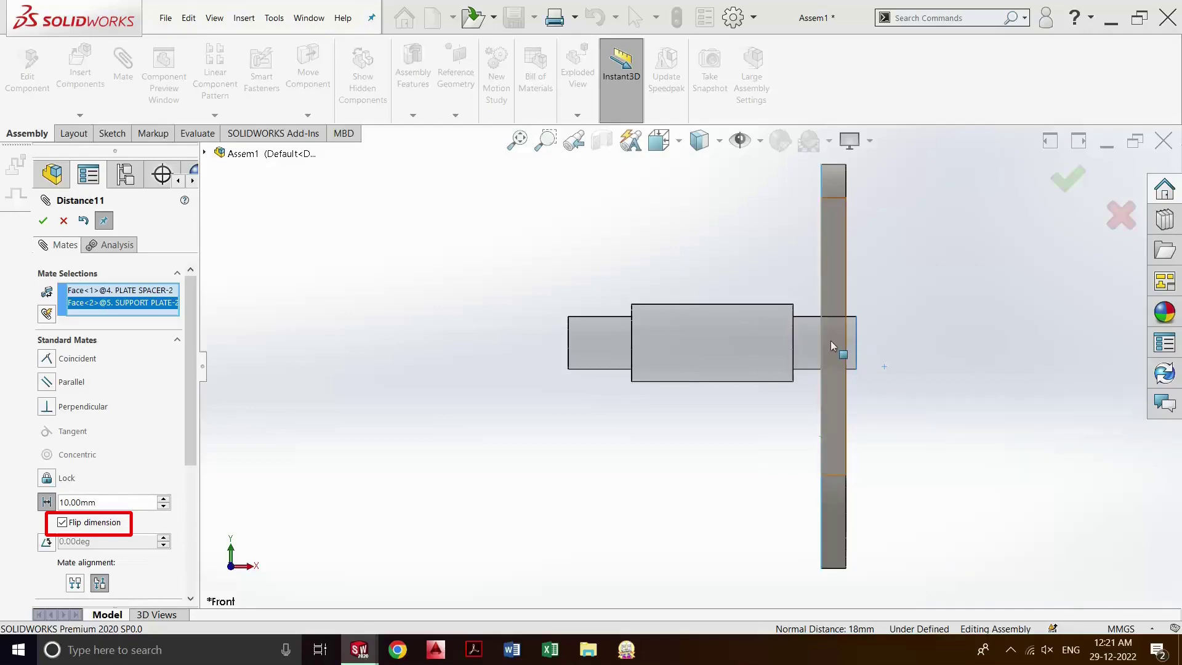
pyautogui.click(63, 522)
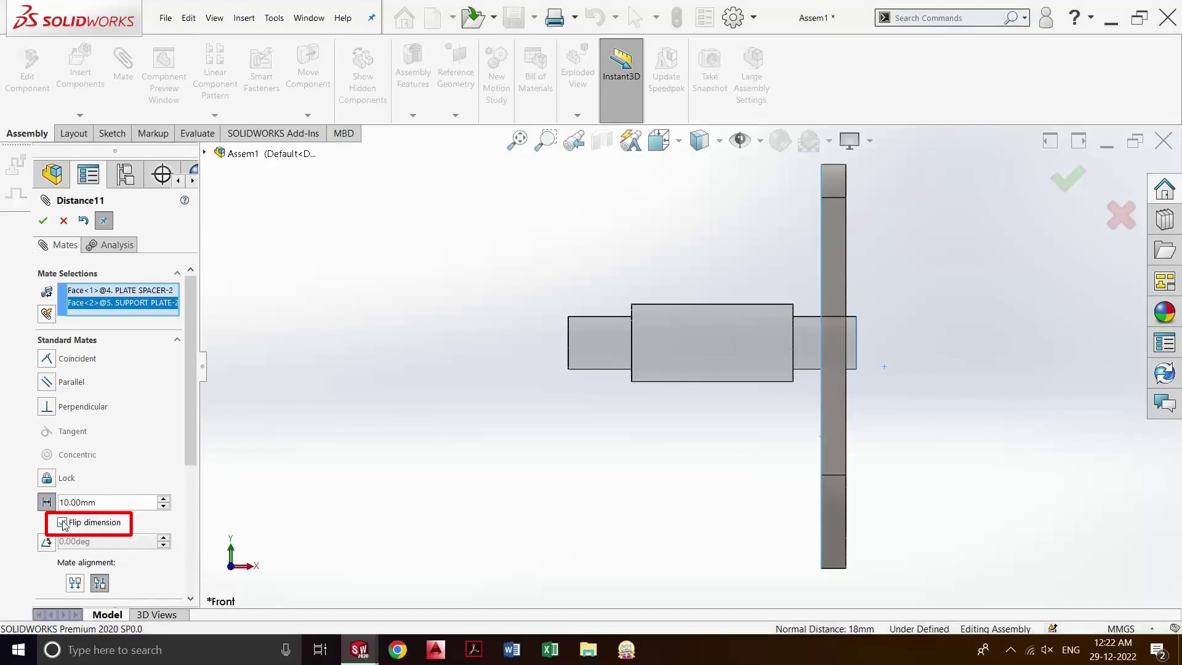
pyautogui.click(75, 585)
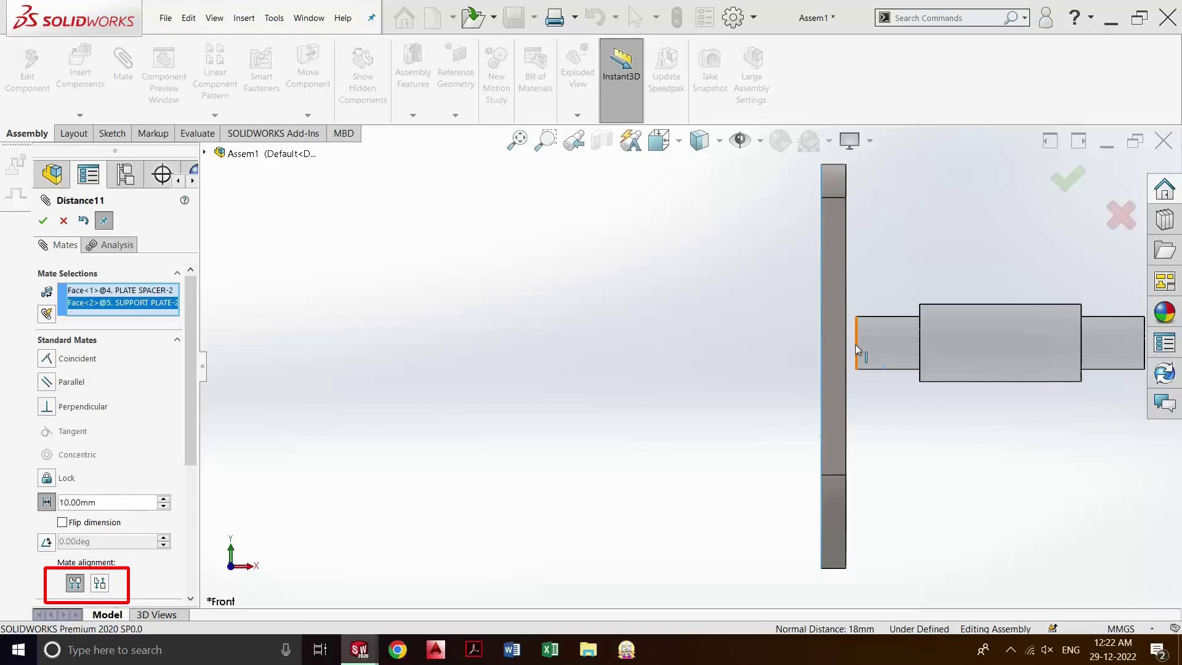
pyautogui.click(80, 583)
pyautogui.click(98, 584)
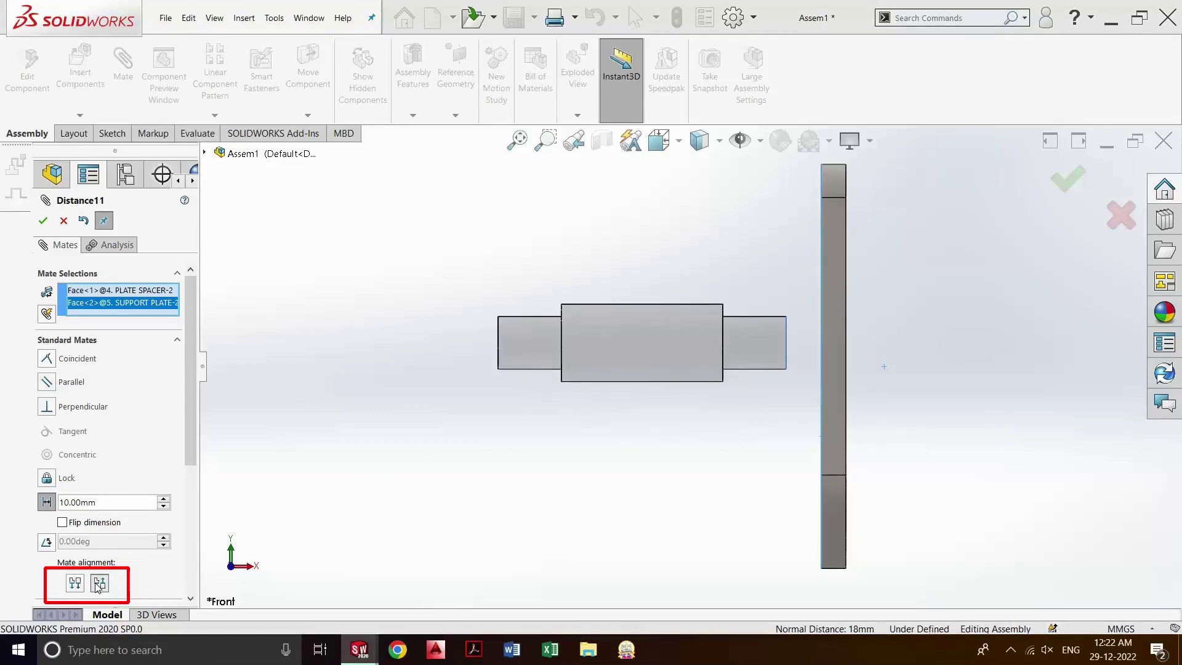
pyautogui.scroll(-3, 109, 523)
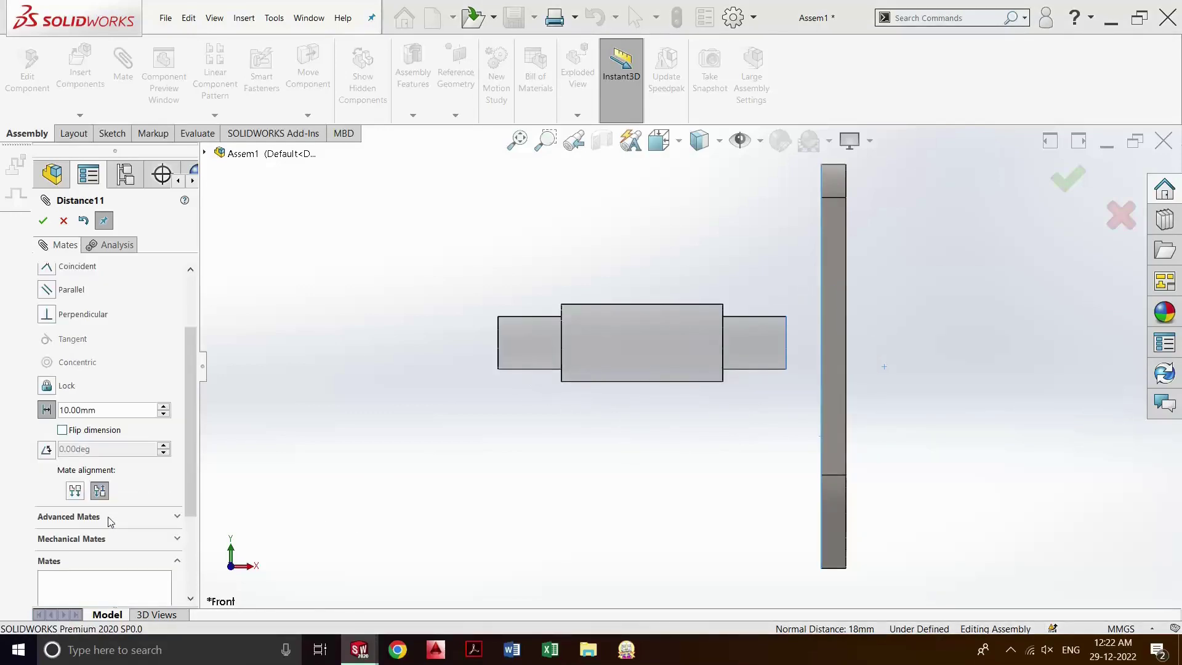
# - Switch to a 45° Angle mate and compare Aligned/Anti-Aligned and flipped directions
pyautogui.click(47, 450)
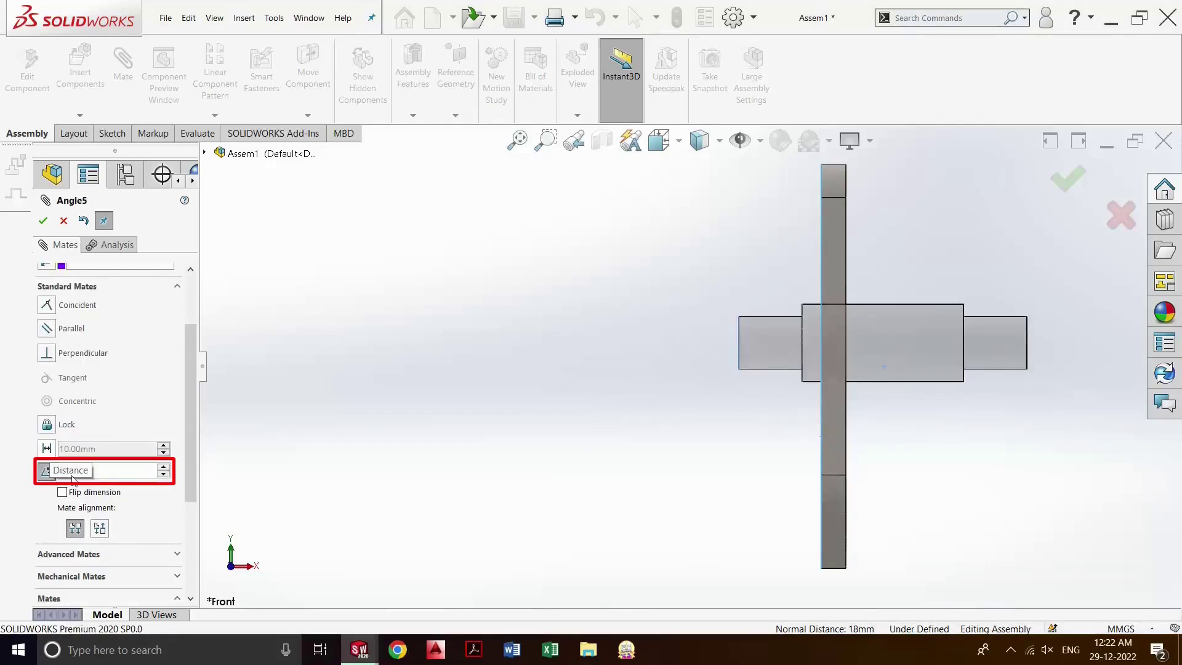
pyautogui.click(99, 528)
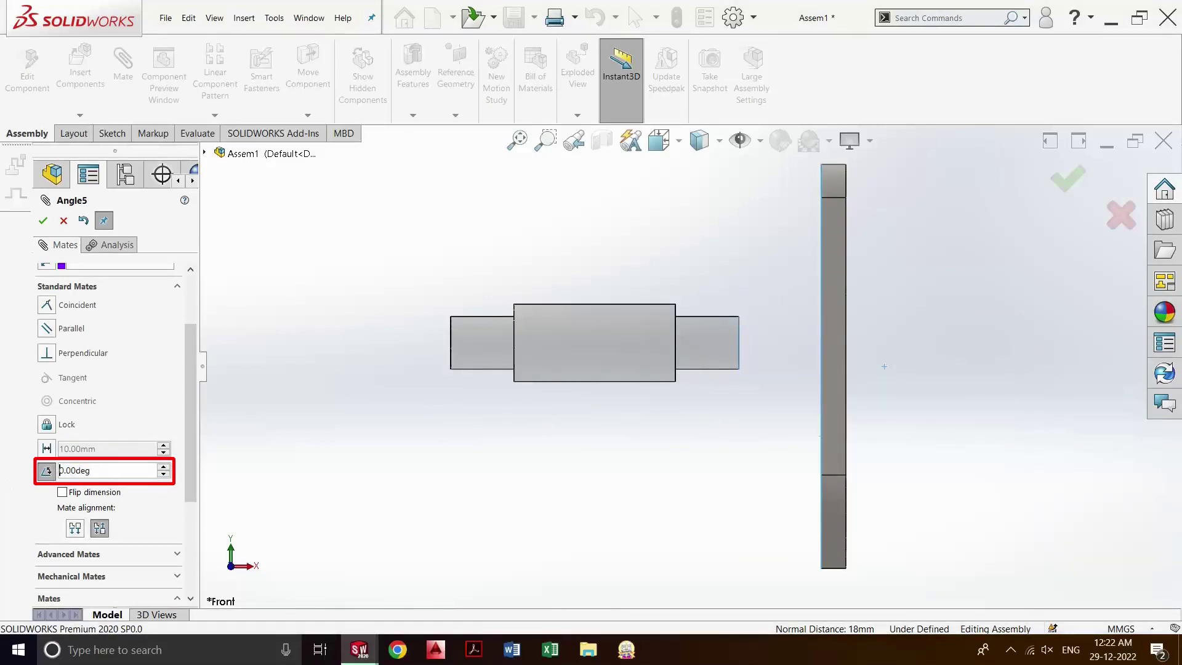
pyautogui.hotkey('ctrl', 'a')
pyautogui.write('45')
pyautogui.press('Return')
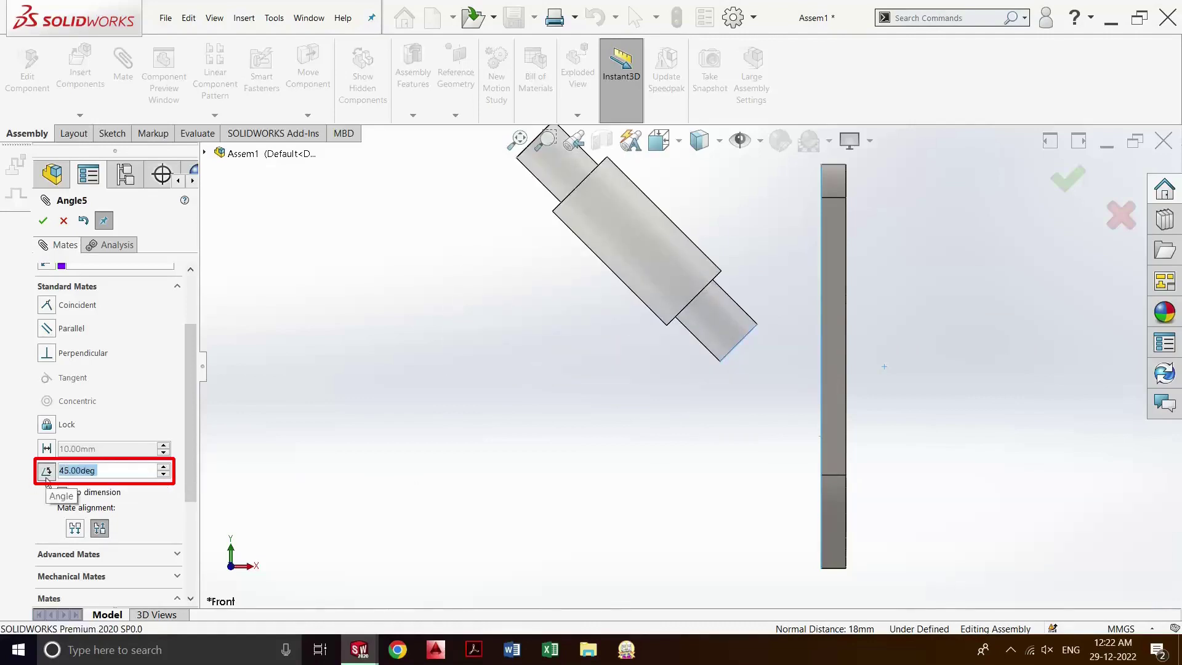
pyautogui.click(100, 528)
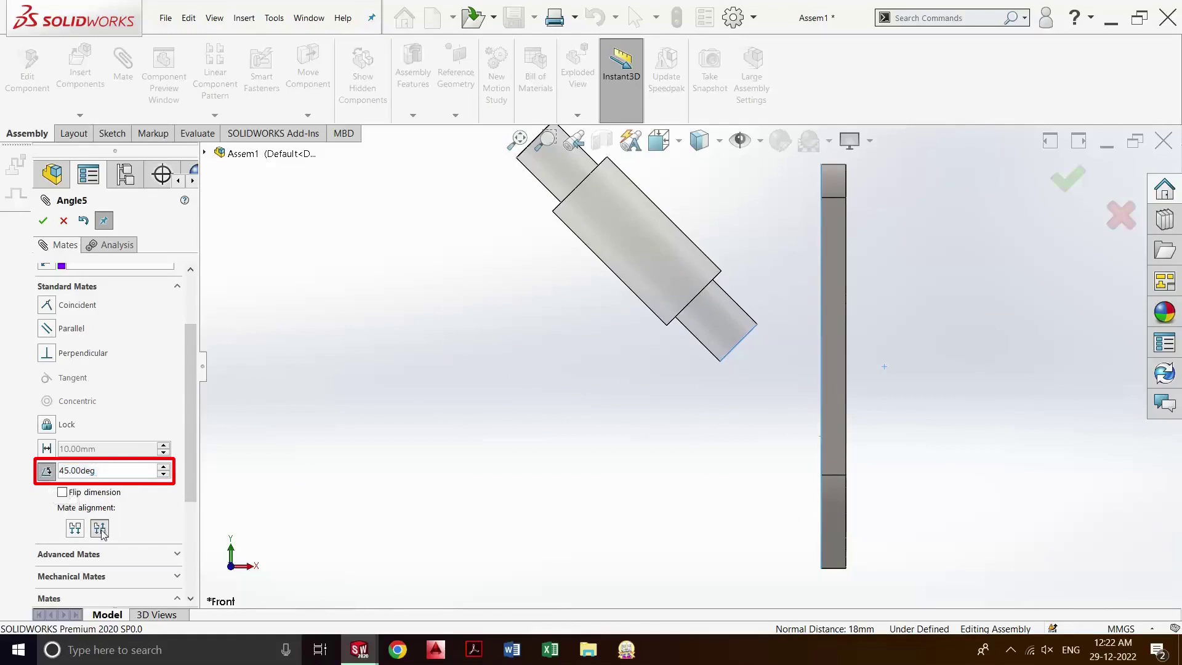
pyautogui.click(75, 528)
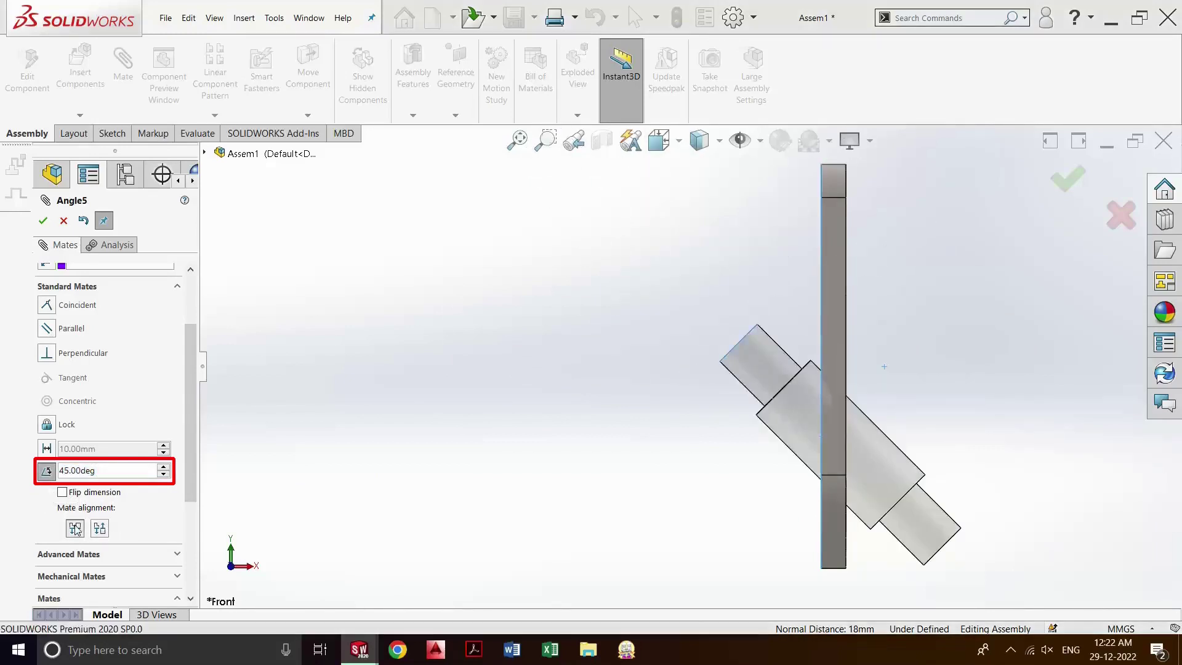
pyautogui.click(64, 494)
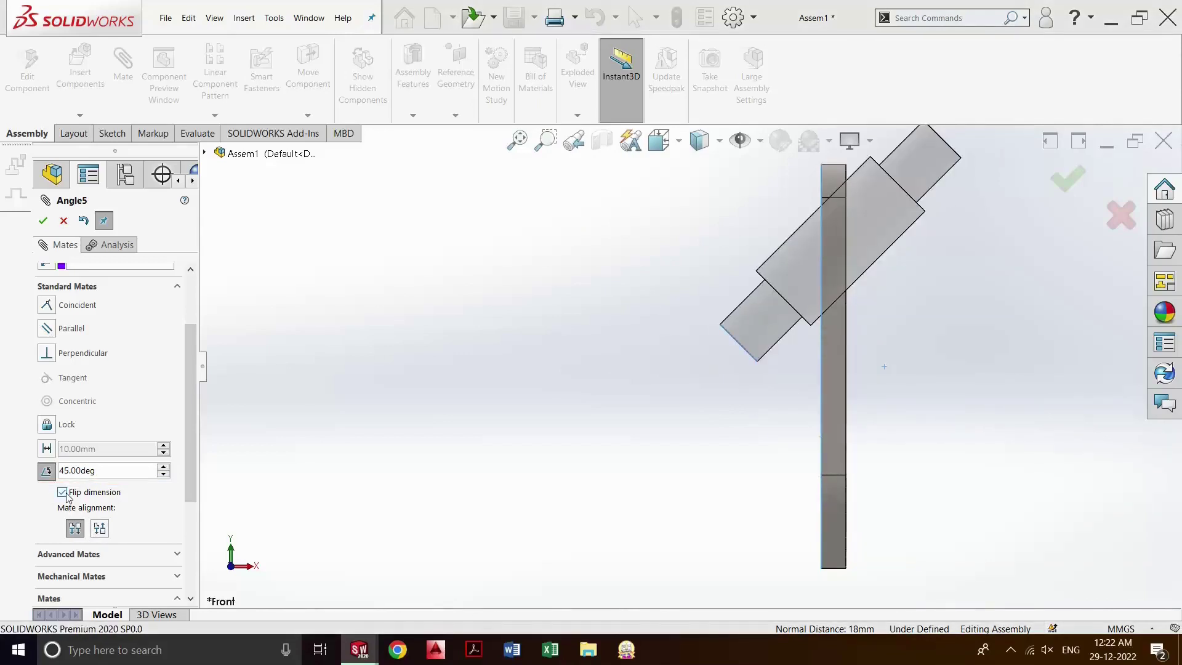
pyautogui.click(99, 528)
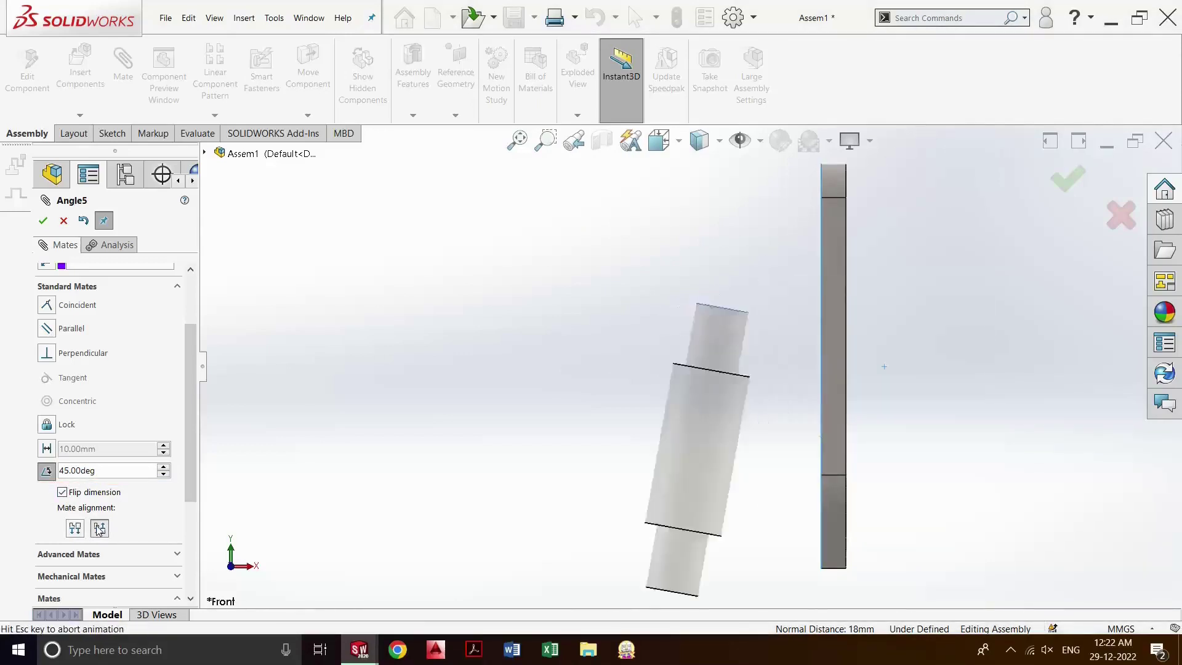
pyautogui.click(63, 492)
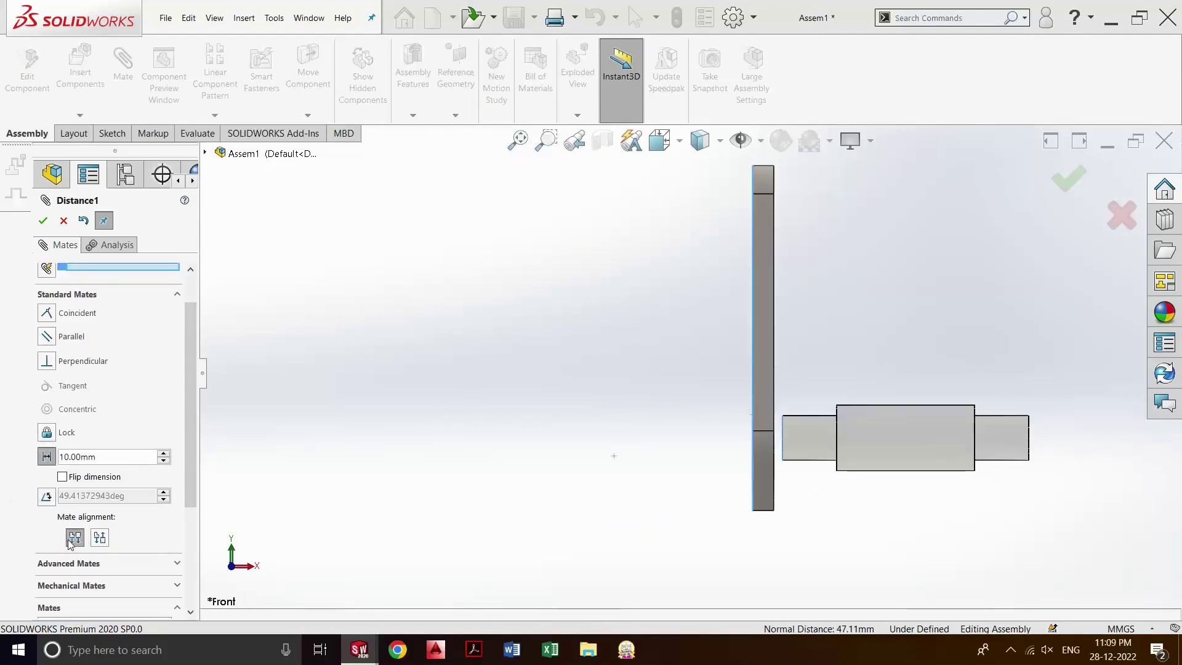
# - Preview the spacer perpendicular to the plate, check the Left view, then start a new mate
pyautogui.click(99, 538)
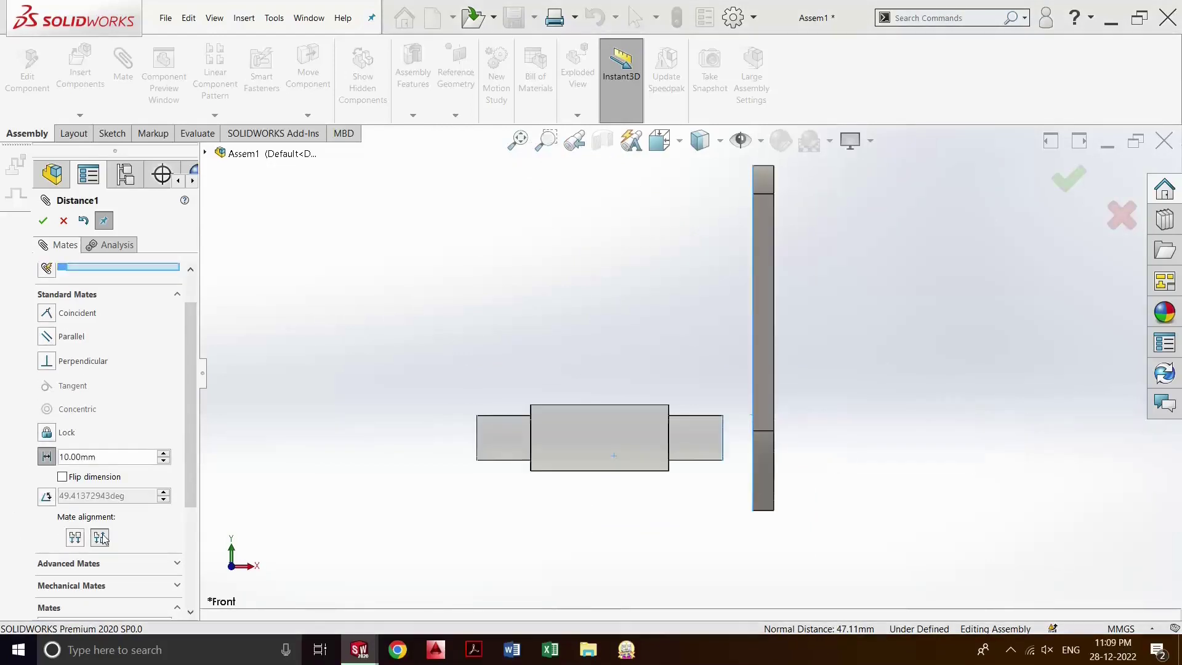
pyautogui.click(52, 367)
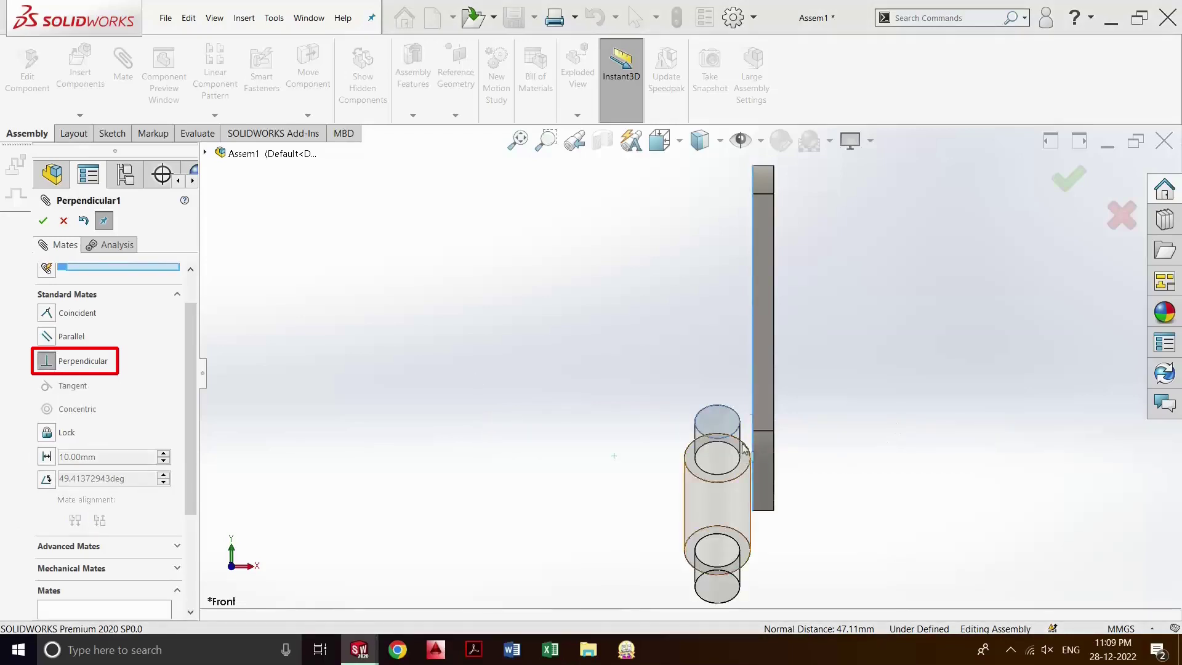
pyautogui.moveTo(818, 446); pyautogui.dragTo(942, 573, button='middle')
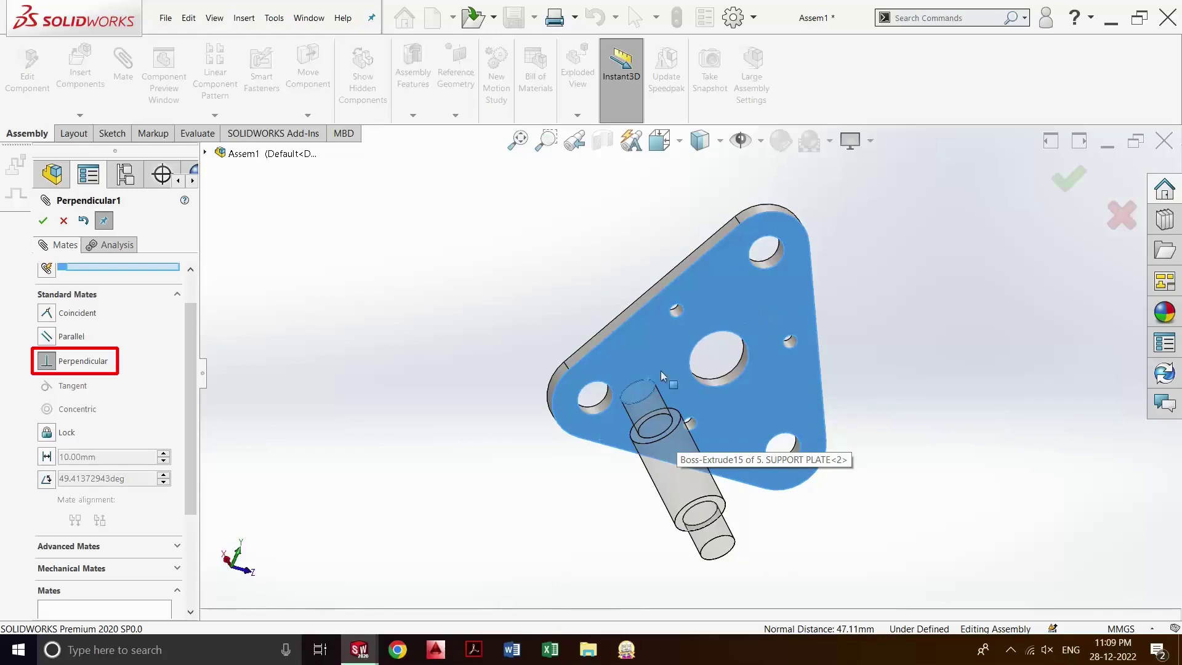
pyautogui.scroll(-2, 657, 385)
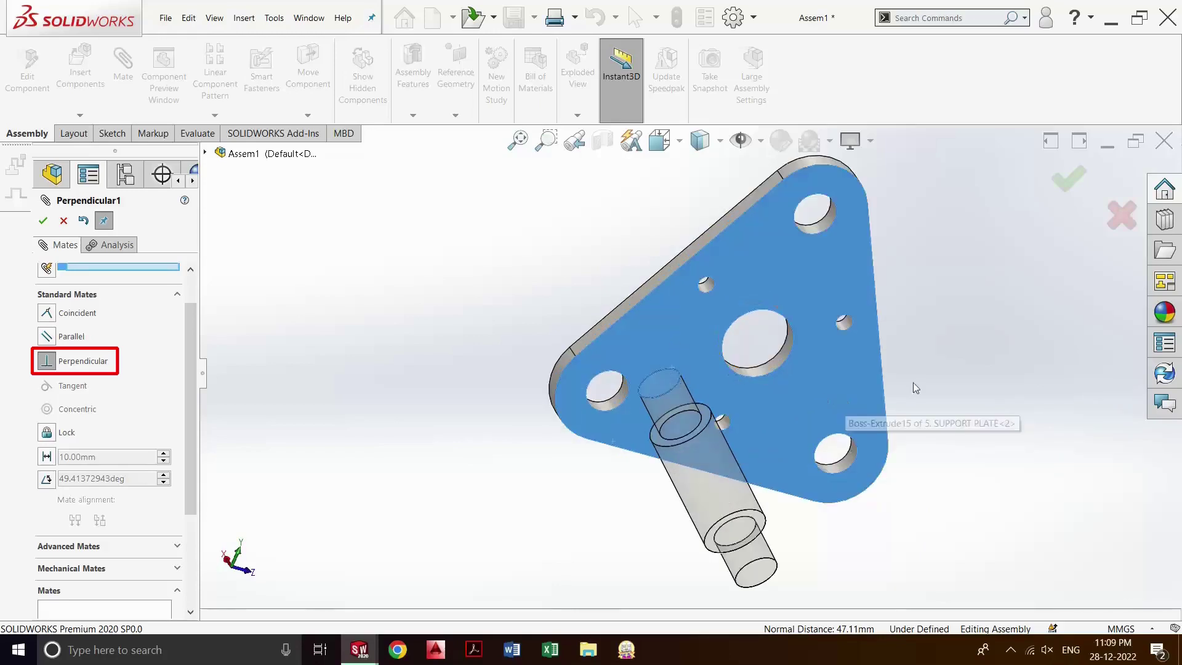
pyautogui.press('space')
pyautogui.click(764, 337)
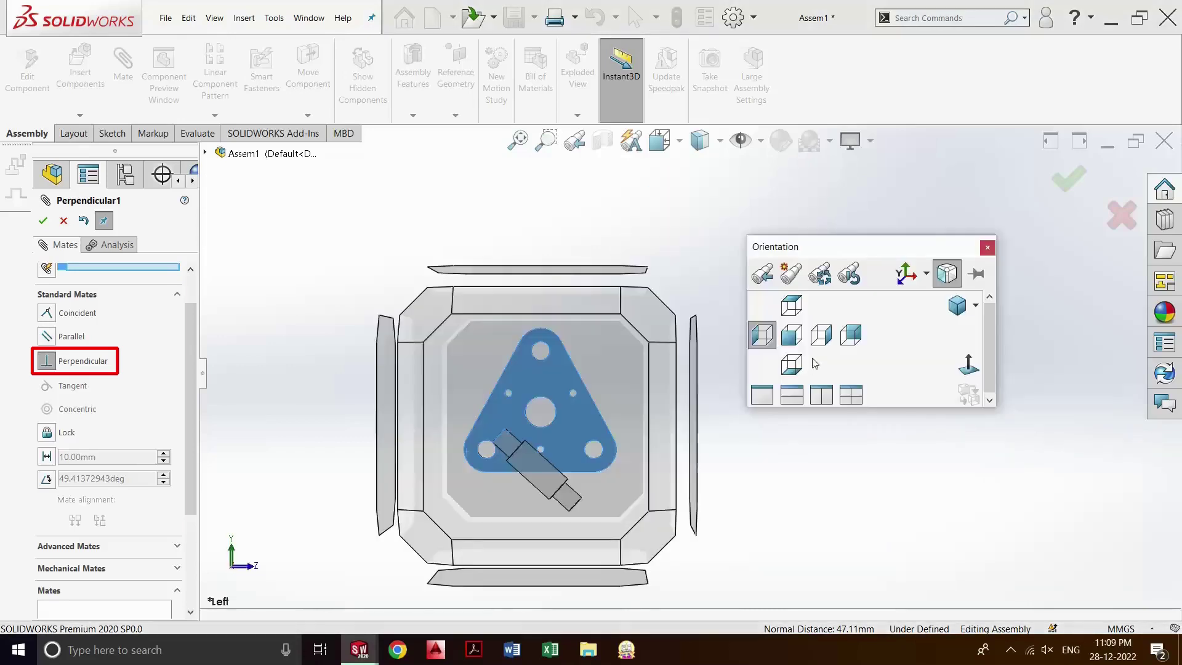
pyautogui.click(792, 334)
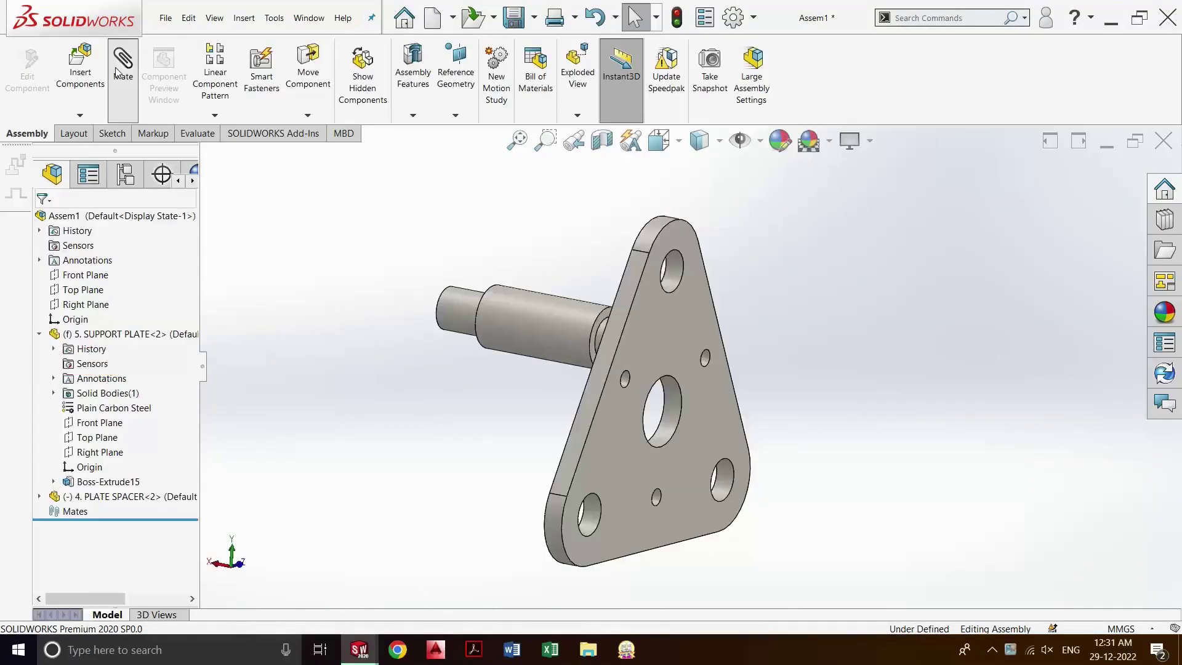
pyautogui.click(120, 69)
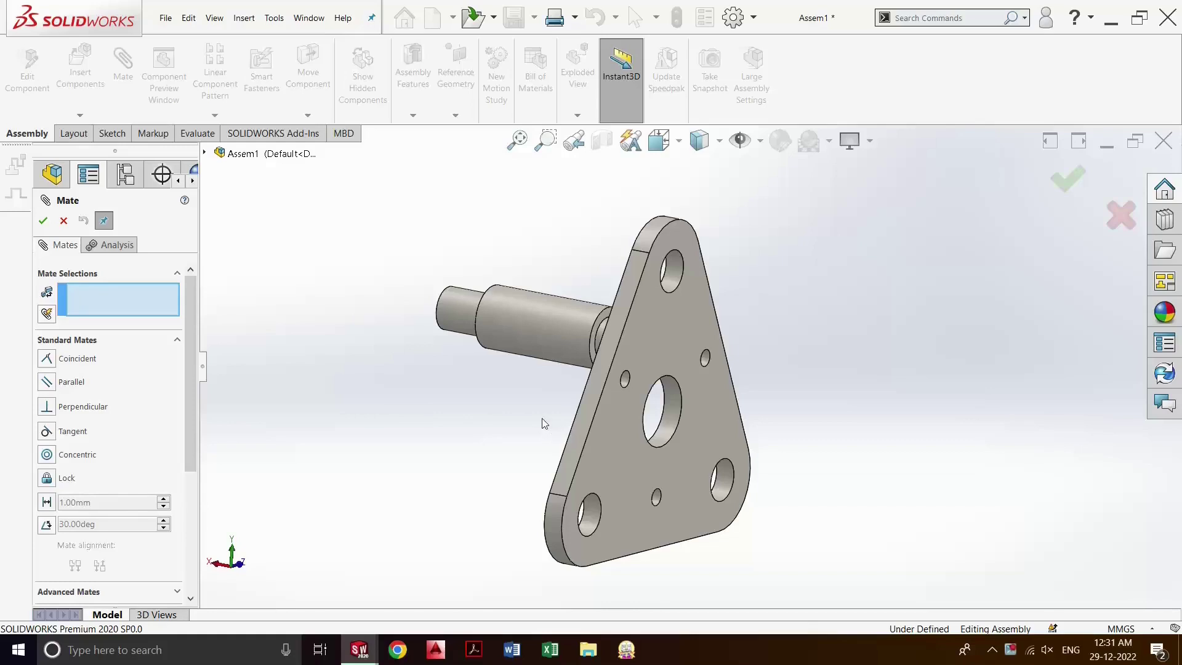
# - Add a Tangent mate between the spacer's cylindrical face and the plate's slanted edge face
pyautogui.click(549, 319)
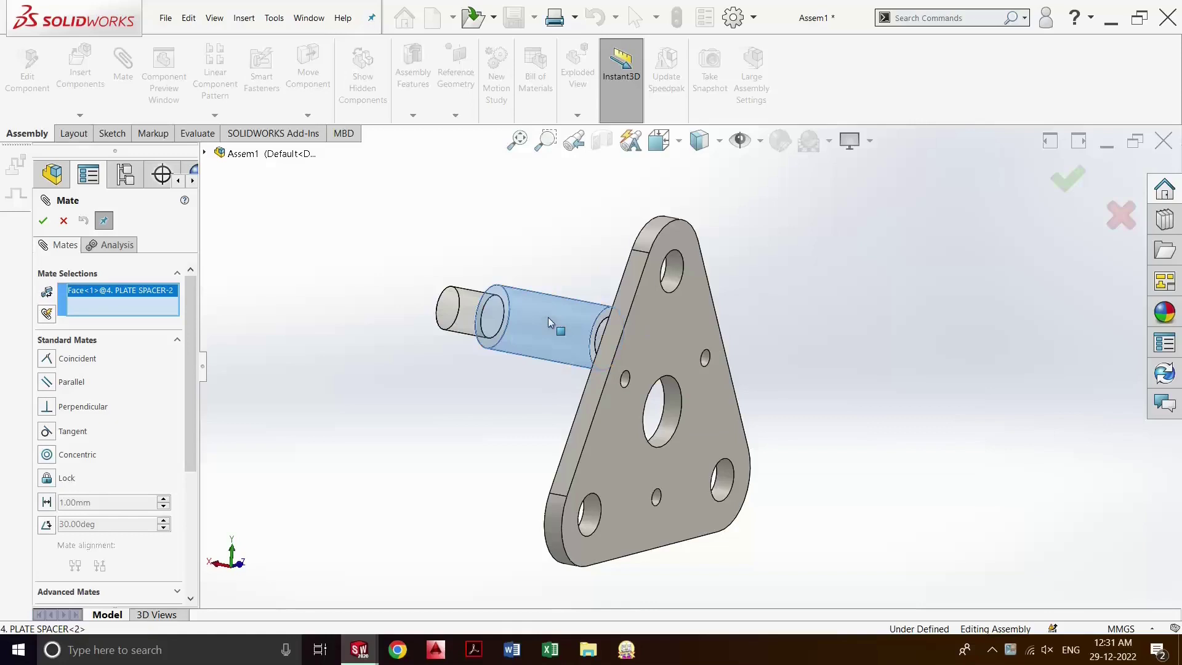
pyautogui.click(595, 399)
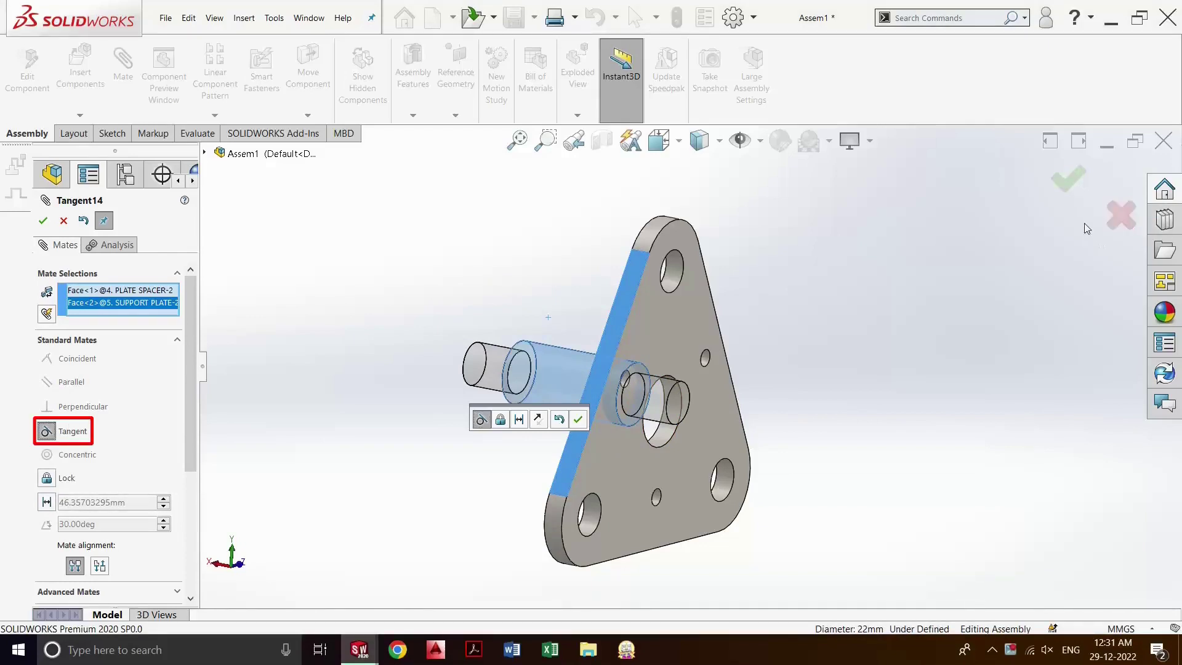
pyautogui.click(1067, 194)
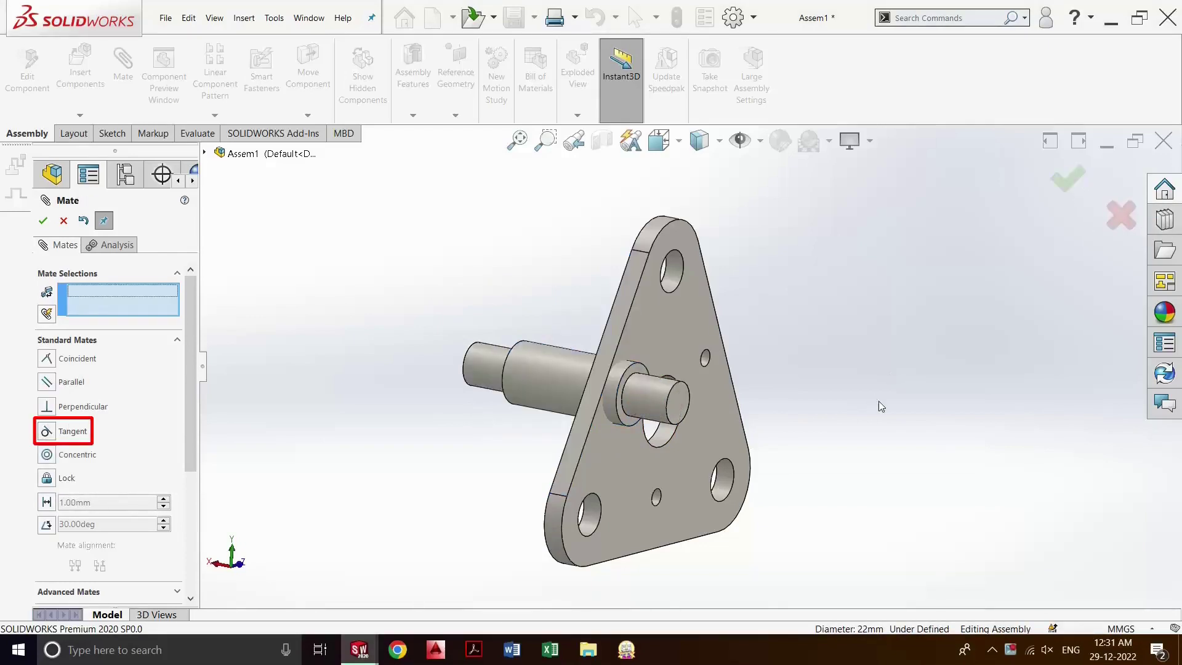
# - From the Right view, drag the spacer along the plate edge to test the tangent mate
pyautogui.press('space')
pyautogui.click(816, 343)
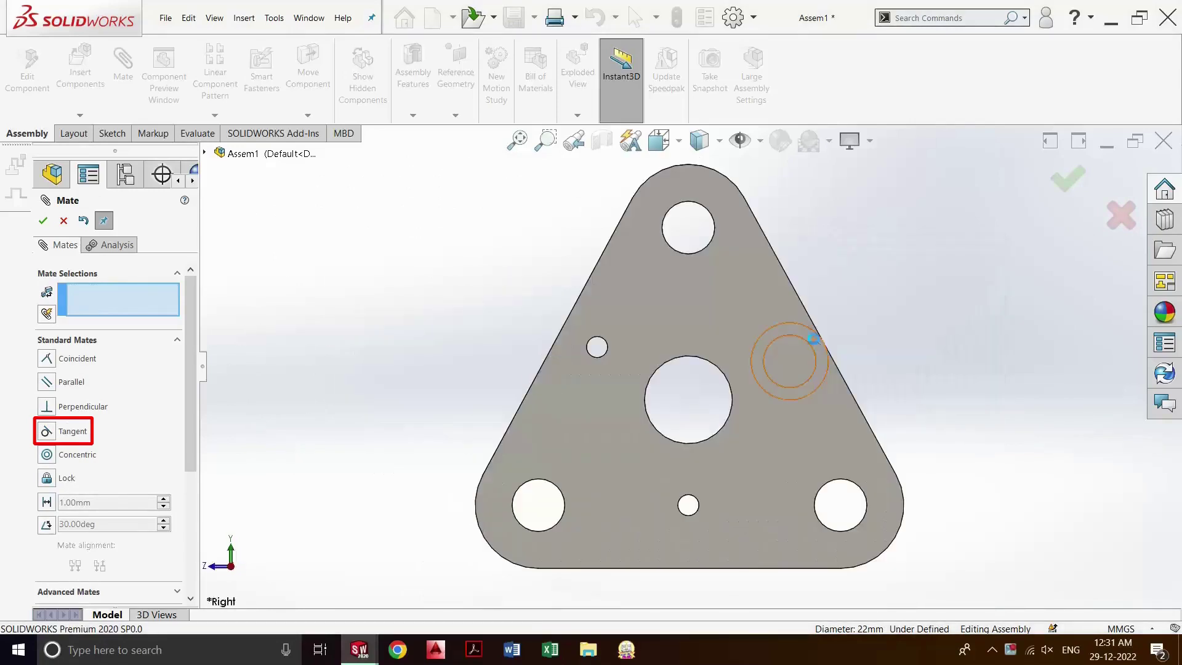
pyautogui.moveTo(811, 379); pyautogui.dragTo(846, 396)
pyautogui.moveTo(874, 418); pyautogui.dragTo(839, 382)
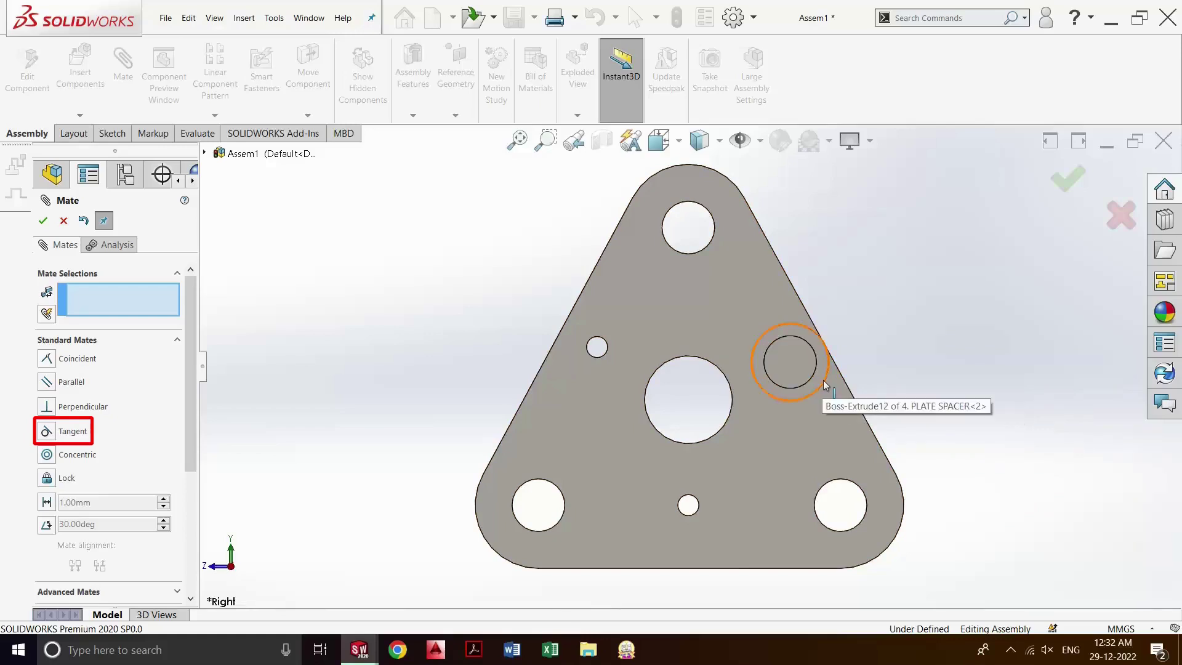
pyautogui.moveTo(825, 385); pyautogui.dragTo(819, 410)
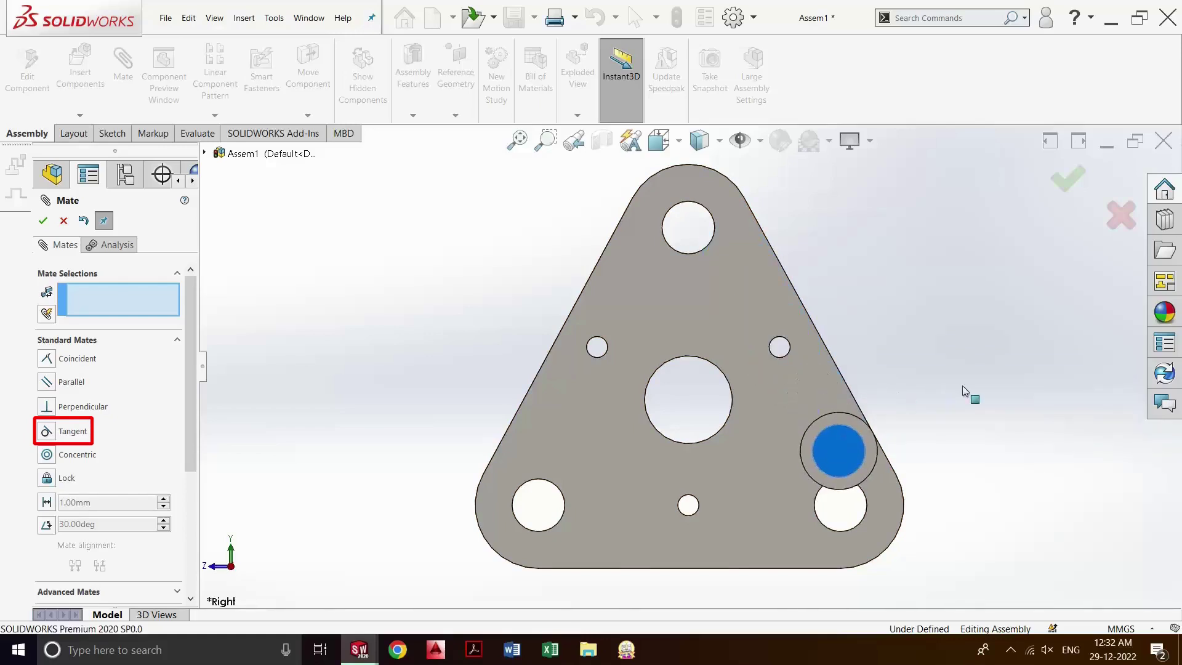
pyautogui.moveTo(739, 429); pyautogui.dragTo(858, 416, button='middle')
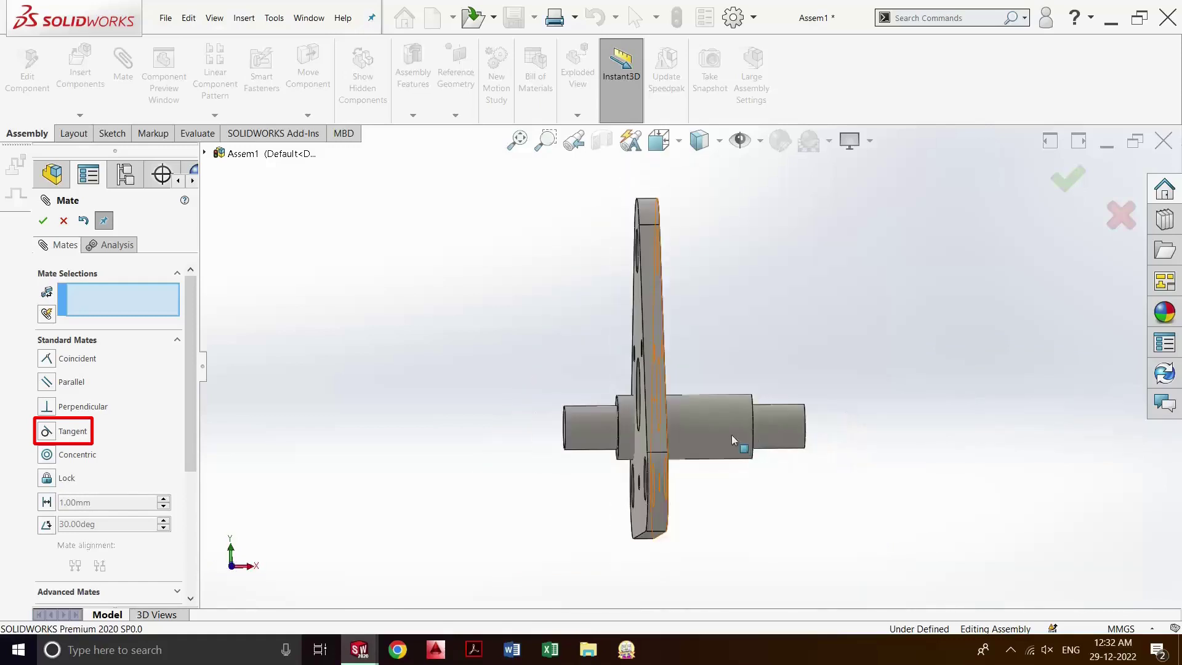
pyautogui.moveTo(734, 437); pyautogui.dragTo(682, 386)
pyautogui.moveTo(726, 409); pyautogui.dragTo(766, 390, button='middle')
pyautogui.moveTo(765, 390); pyautogui.dragTo(784, 336)
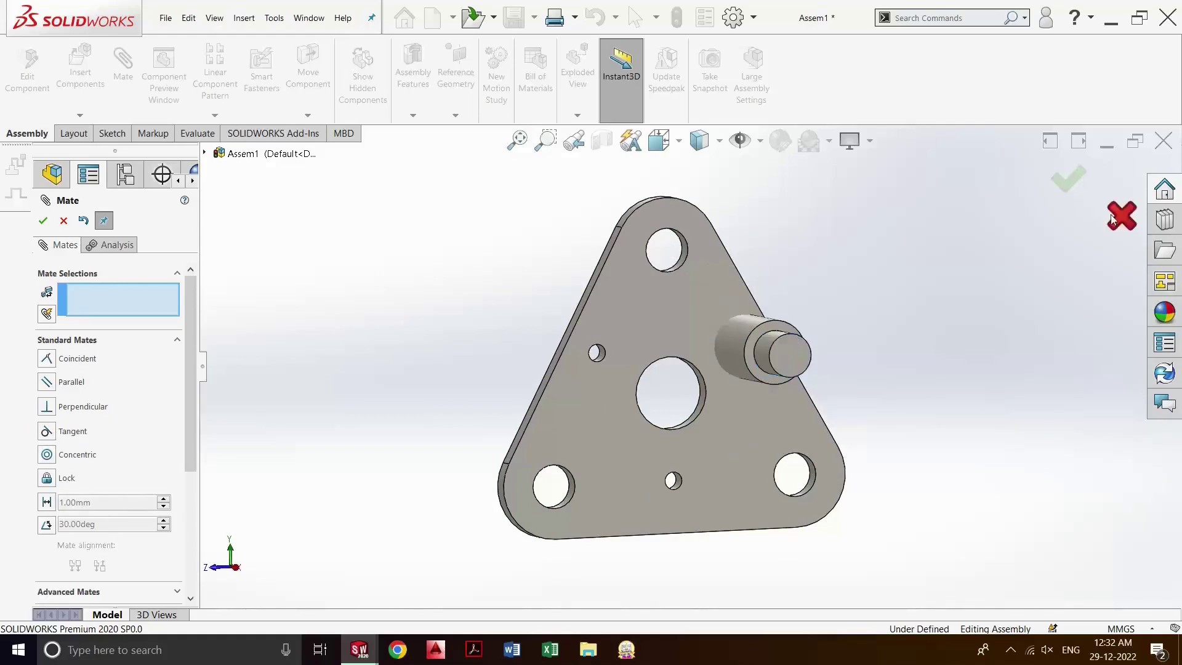
# - Close the mate setup, delete the Tangent14 mate from the Mates folder, and start a new mate
pyautogui.click(1115, 219)
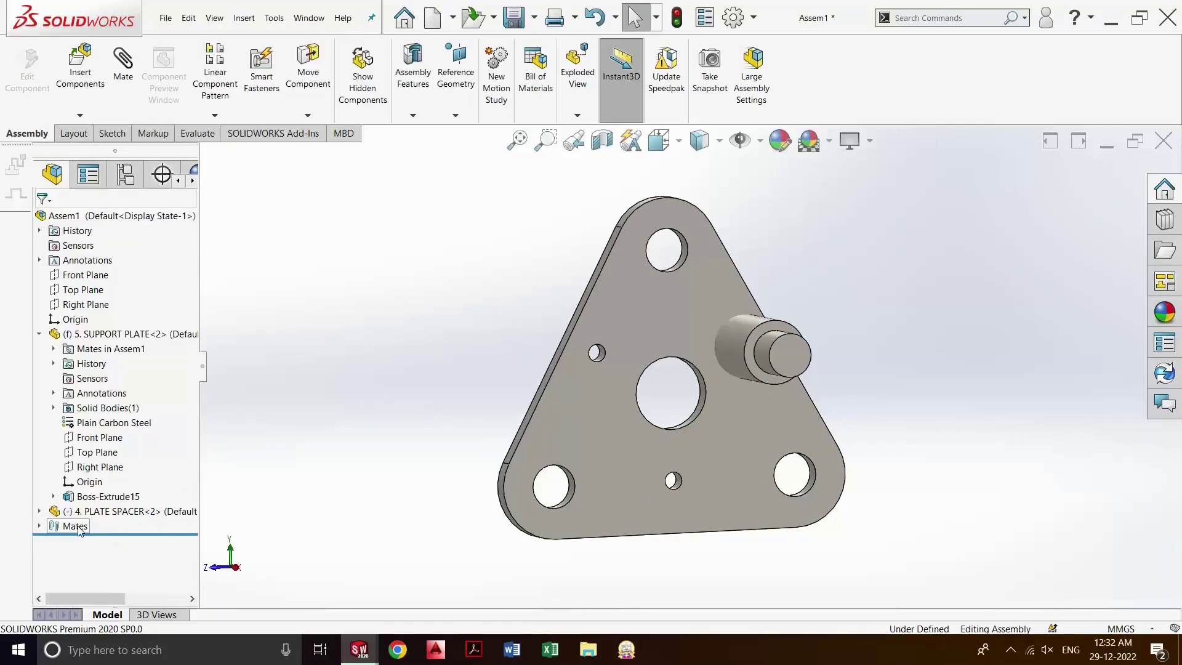
pyautogui.click(75, 527)
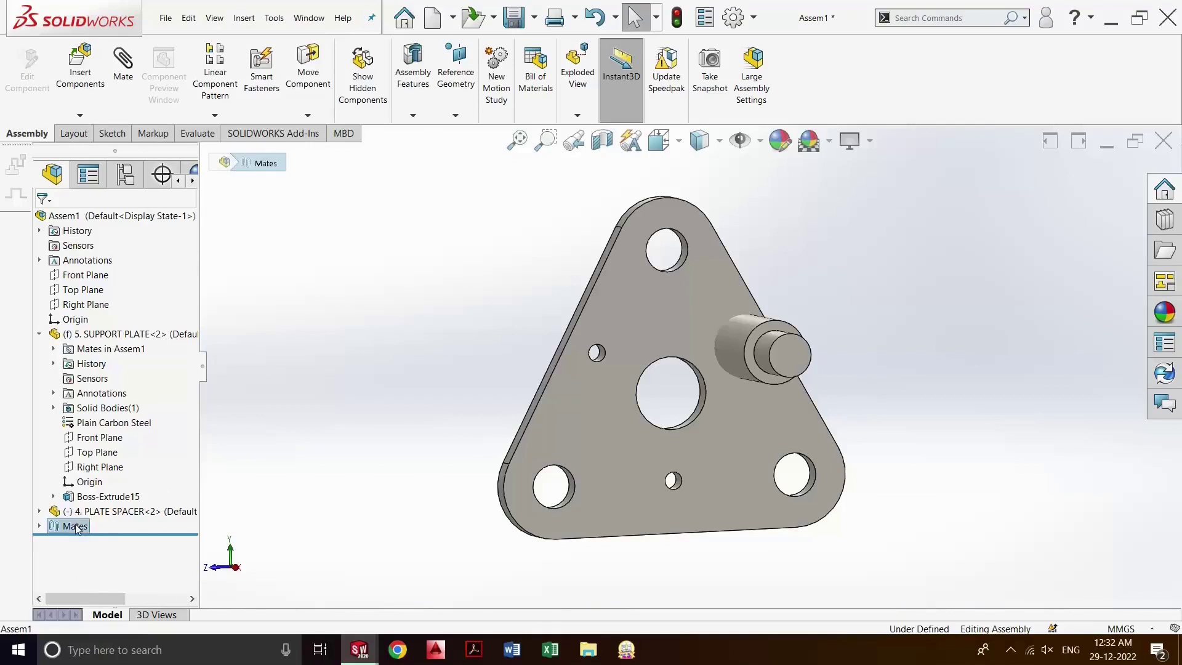
pyautogui.click(39, 527)
pyautogui.click(111, 541)
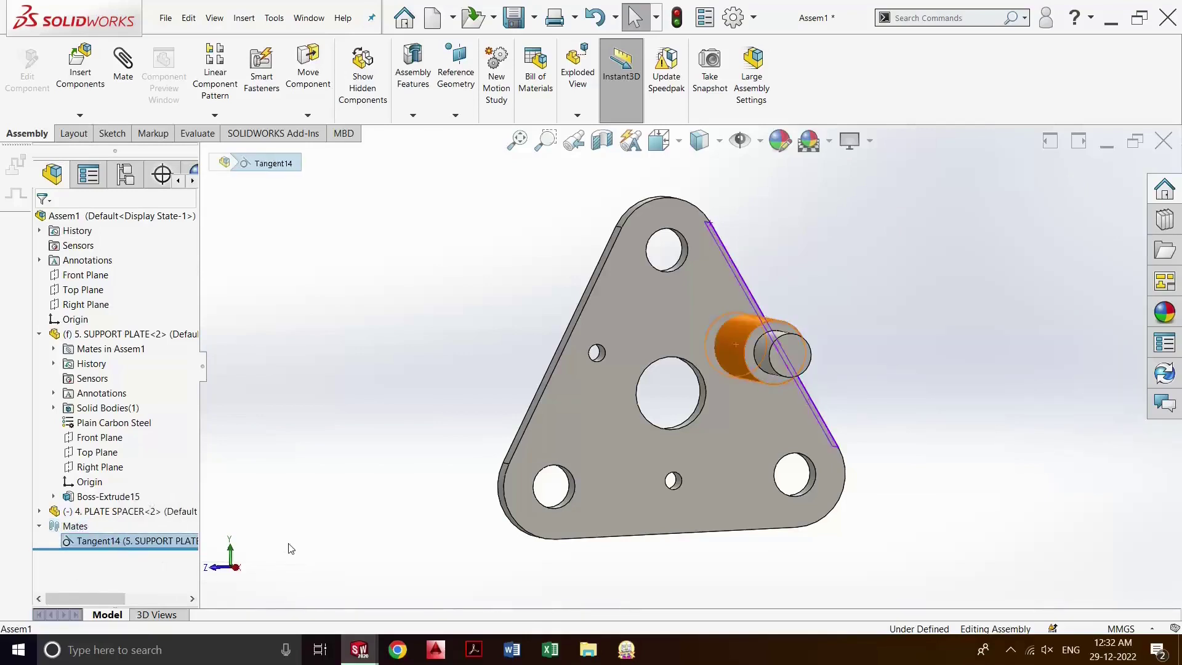
pyautogui.press('Delete')
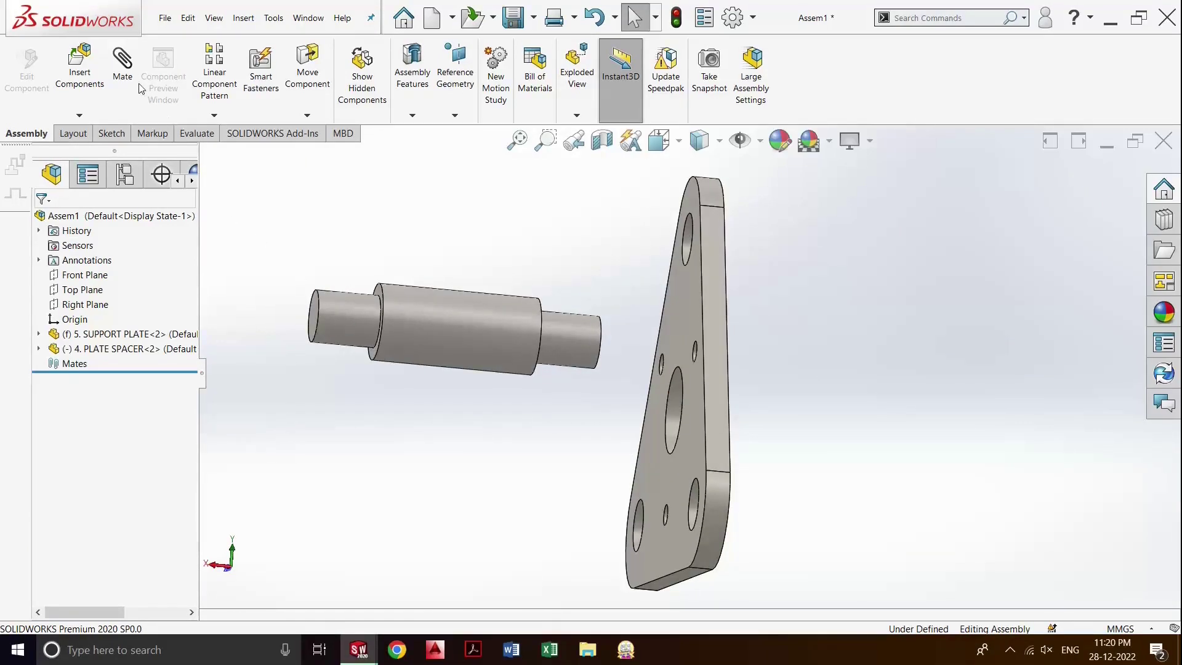
pyautogui.click(122, 70)
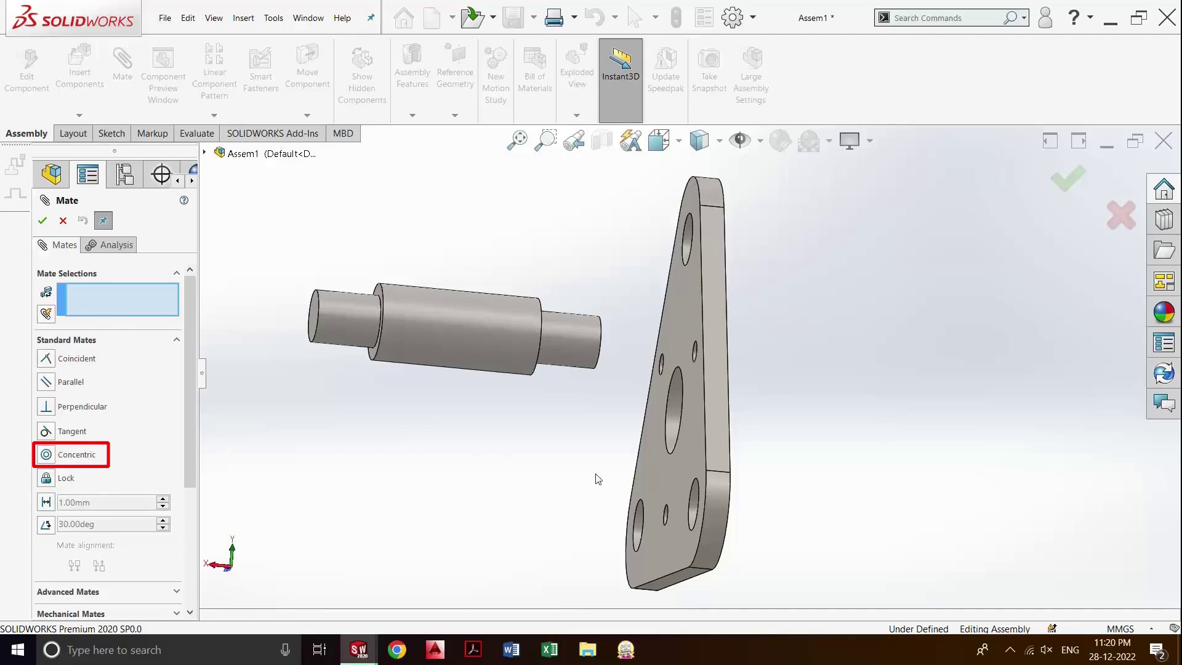
# - Pick the spacer's narrow end edge and a support plate hole edge to preview Concentric7
pyautogui.moveTo(570, 383); pyautogui.dragTo(541, 404, button='middle')
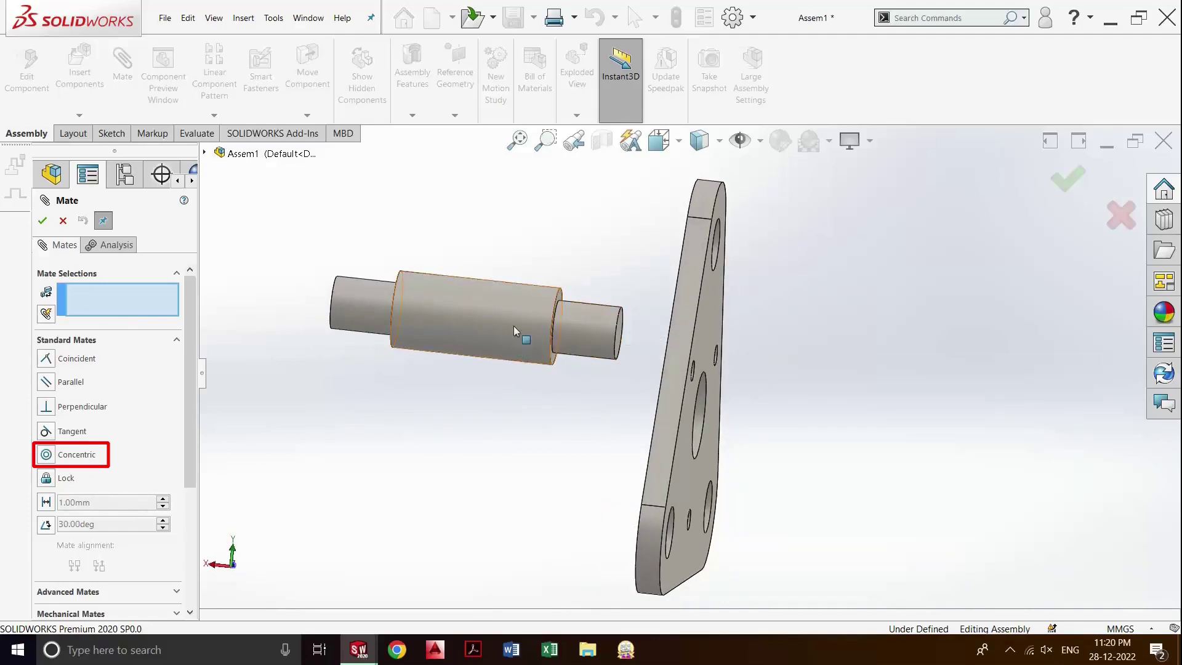
pyautogui.moveTo(528, 371); pyautogui.dragTo(547, 338, button='middle')
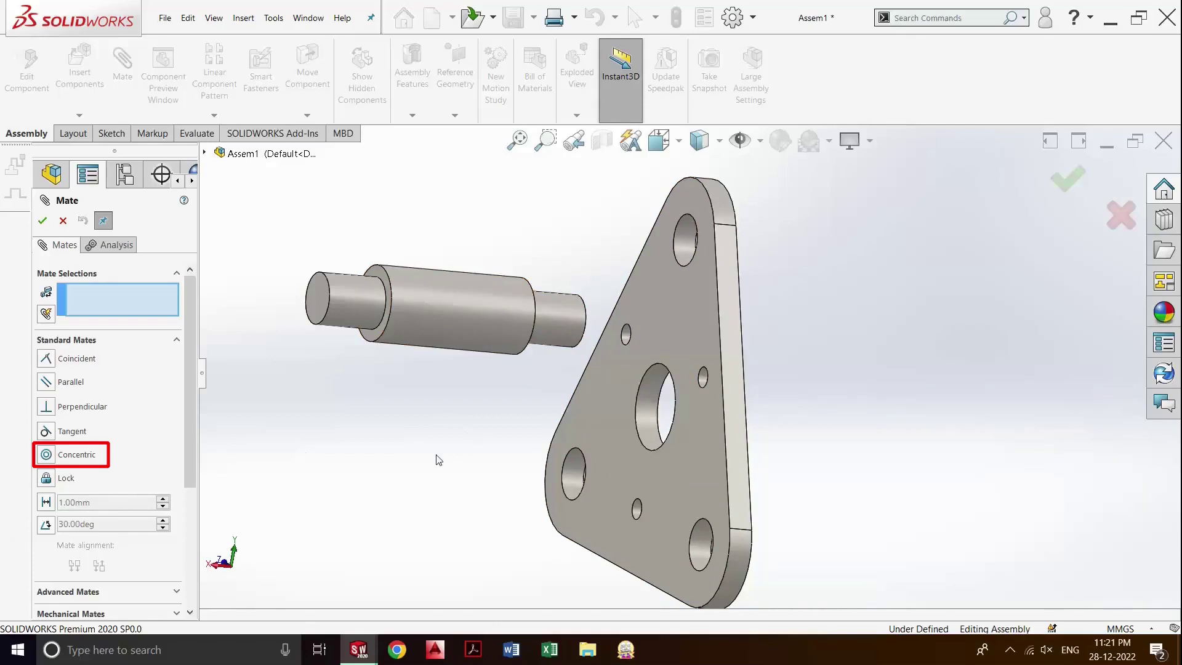
pyautogui.moveTo(438, 459); pyautogui.dragTo(390, 462, button='middle')
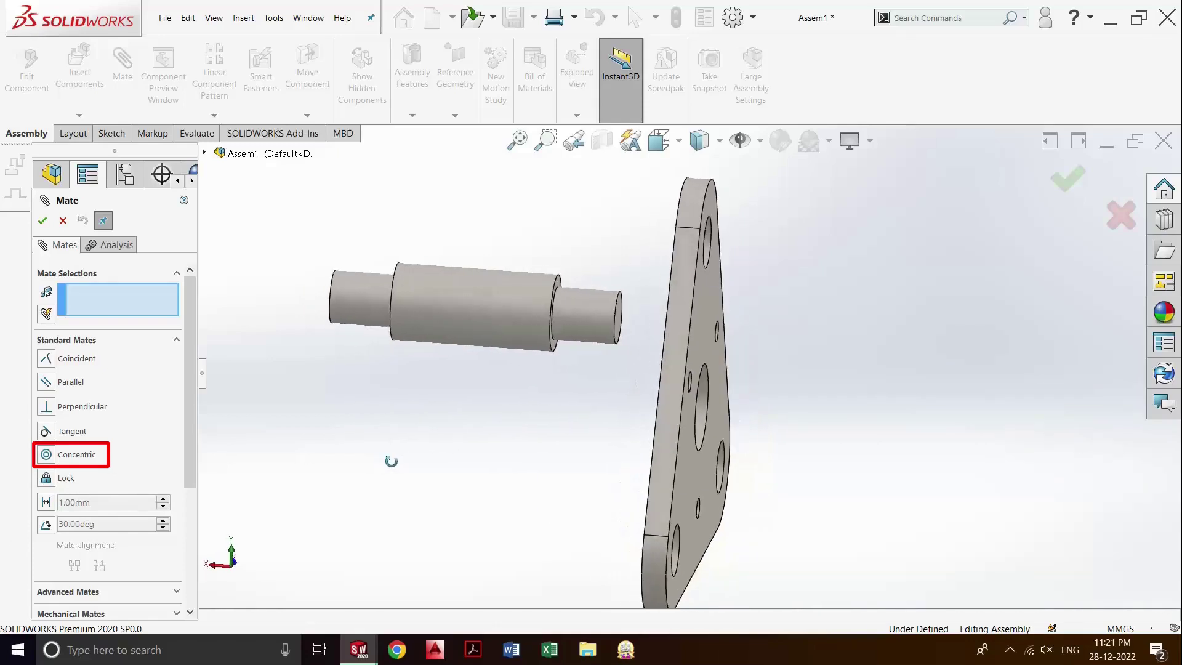
pyautogui.scroll(-2, 631, 326)
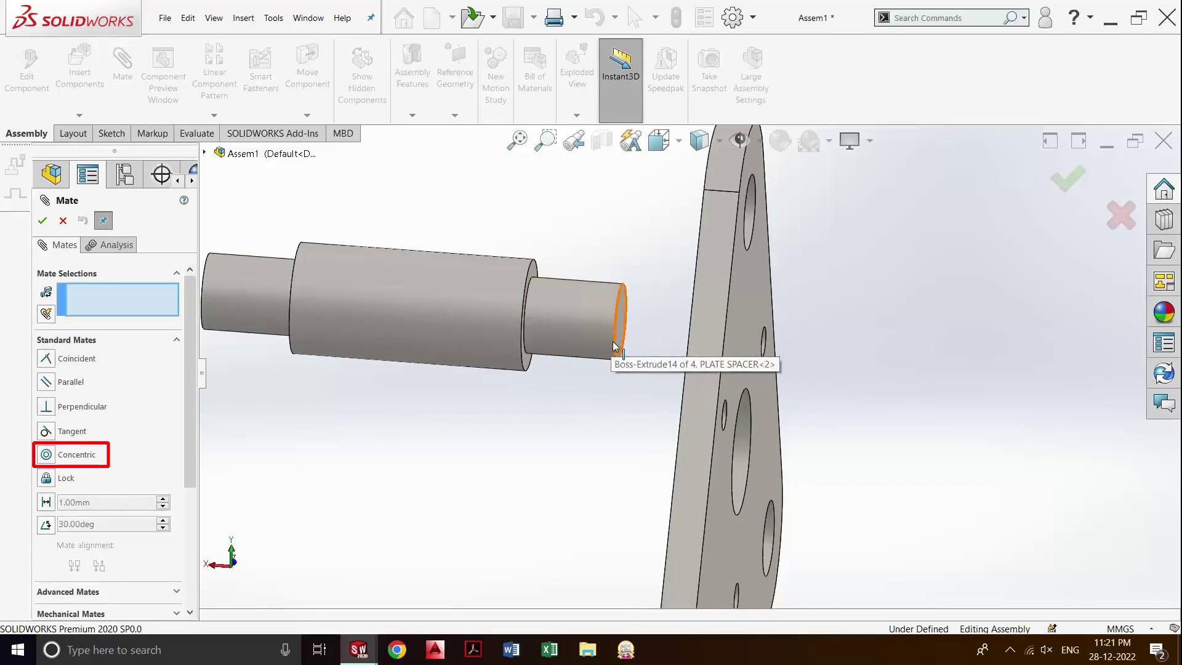
pyautogui.scroll(-1, 616, 346)
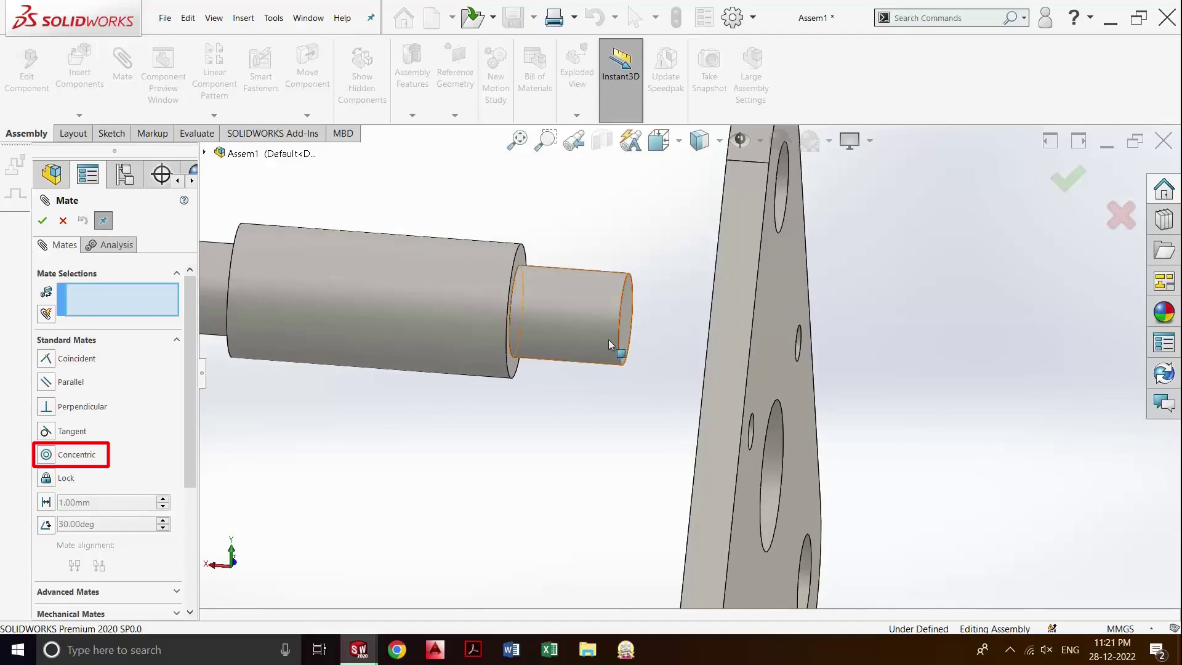
pyautogui.click(618, 344)
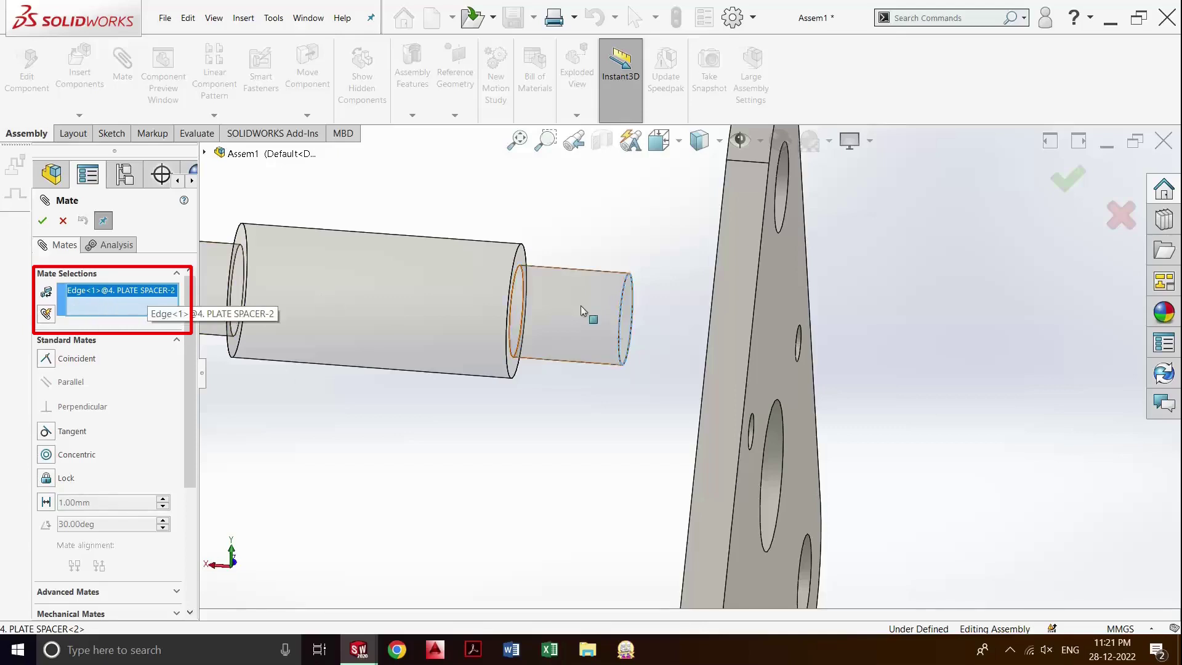
pyautogui.moveTo(670, 440); pyautogui.dragTo(699, 436, button='middle')
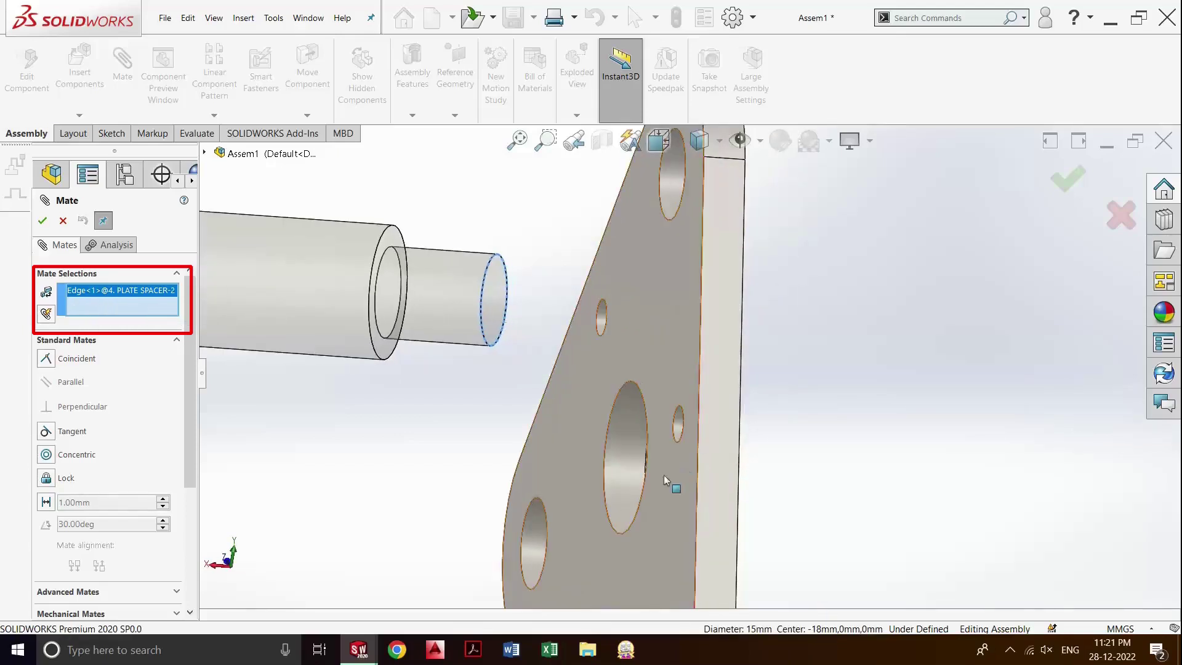
pyautogui.click(645, 498)
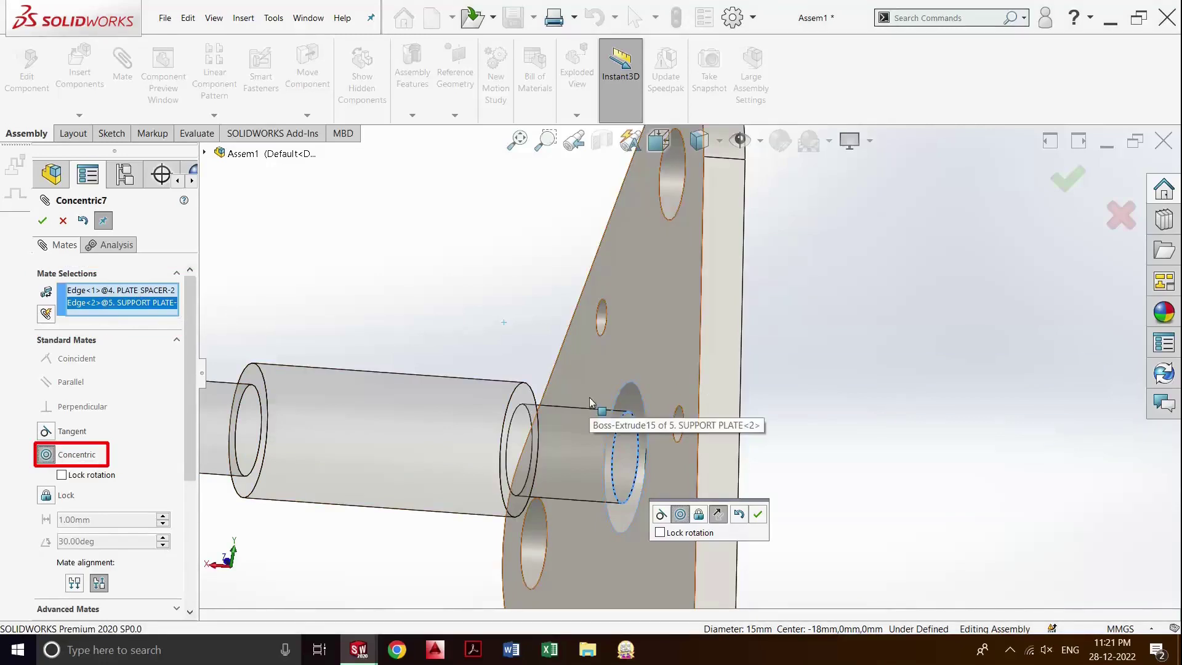
pyautogui.scroll(3, 590, 404)
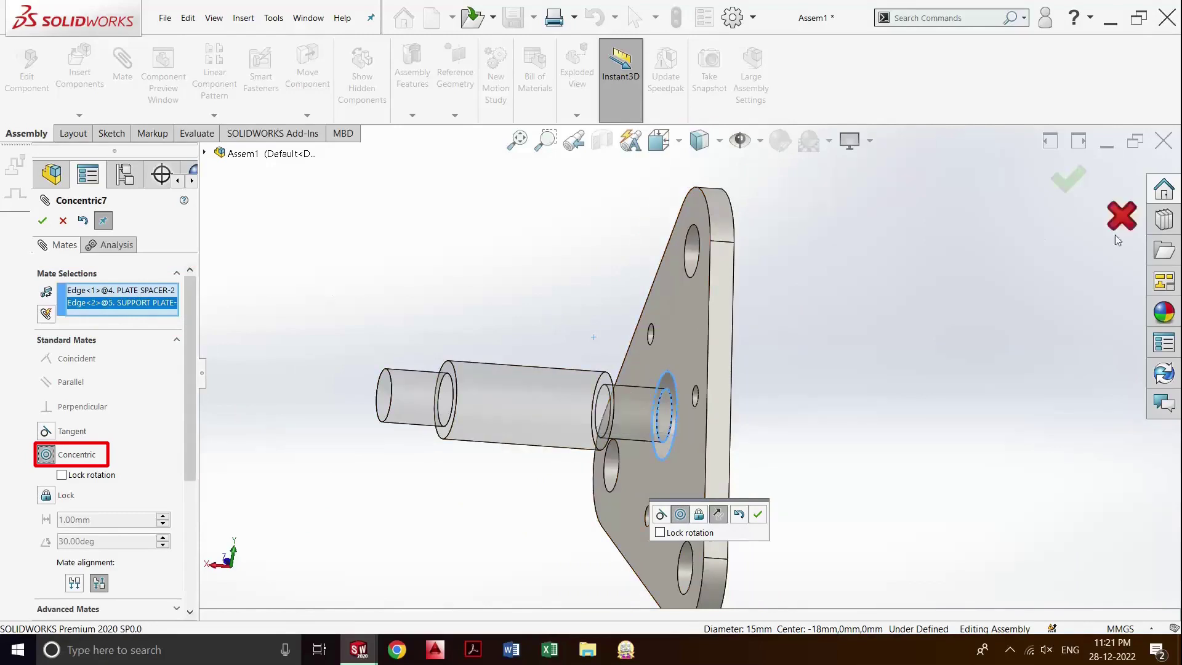
# - Accept Concentric7, slide the spacer through the hole, and pick the spacer end face and plate face
pyautogui.click(1068, 179)
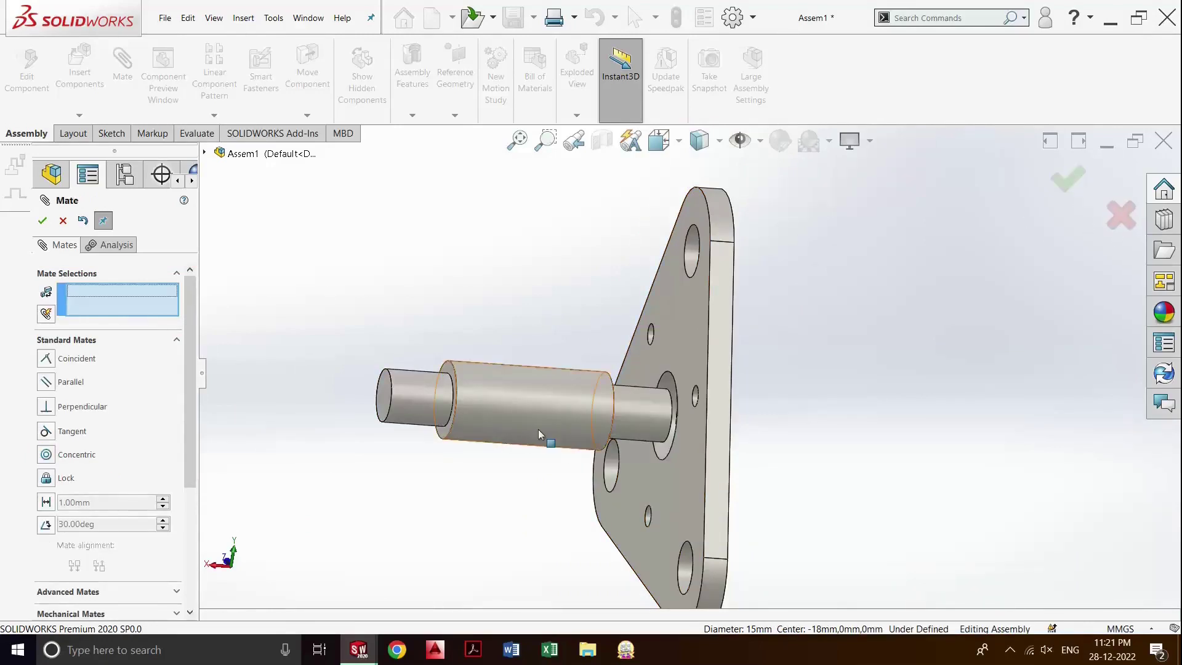
pyautogui.moveTo(532, 418); pyautogui.dragTo(616, 445)
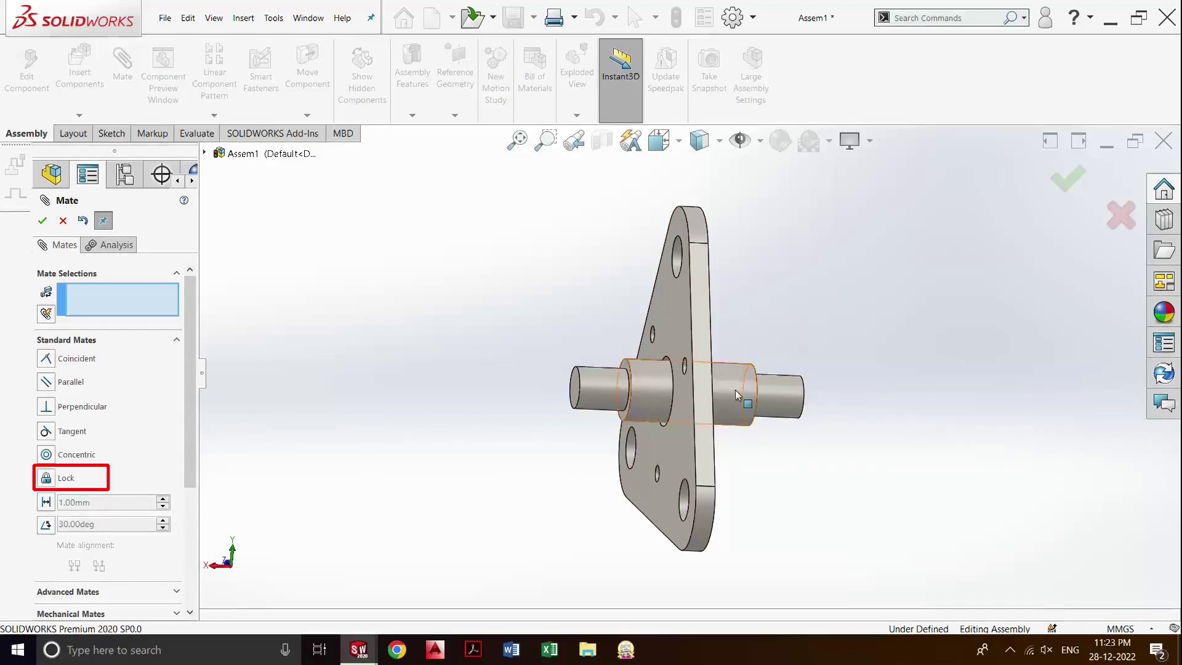
pyautogui.moveTo(629, 381); pyautogui.dragTo(628, 383)
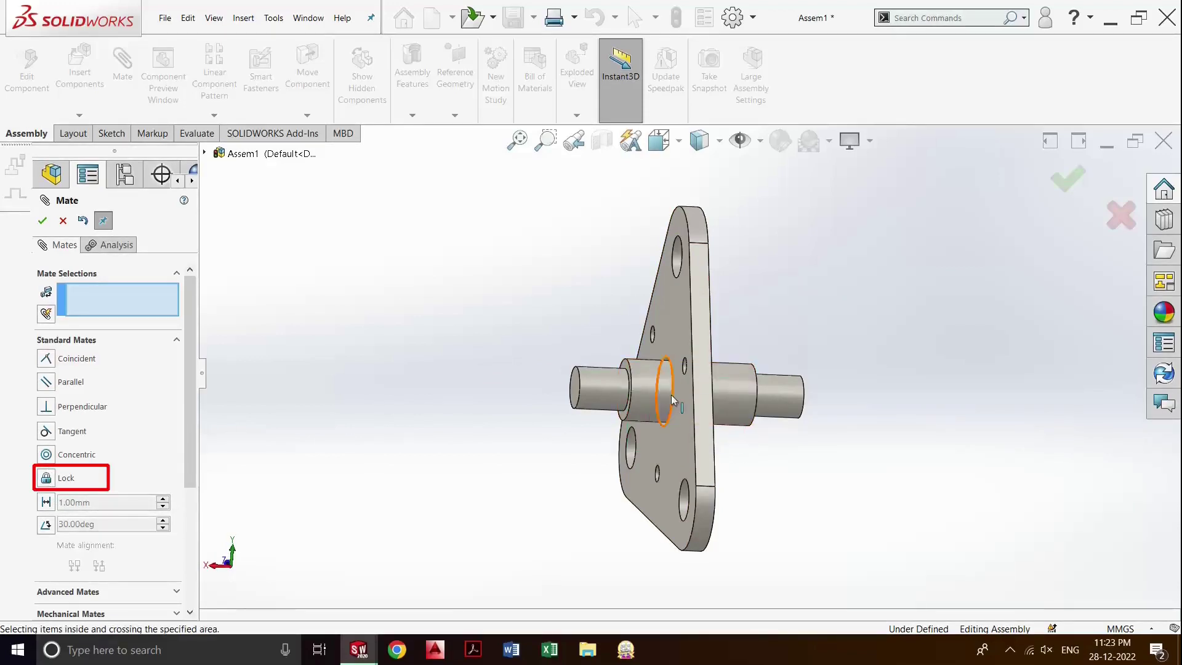
pyautogui.click(600, 396)
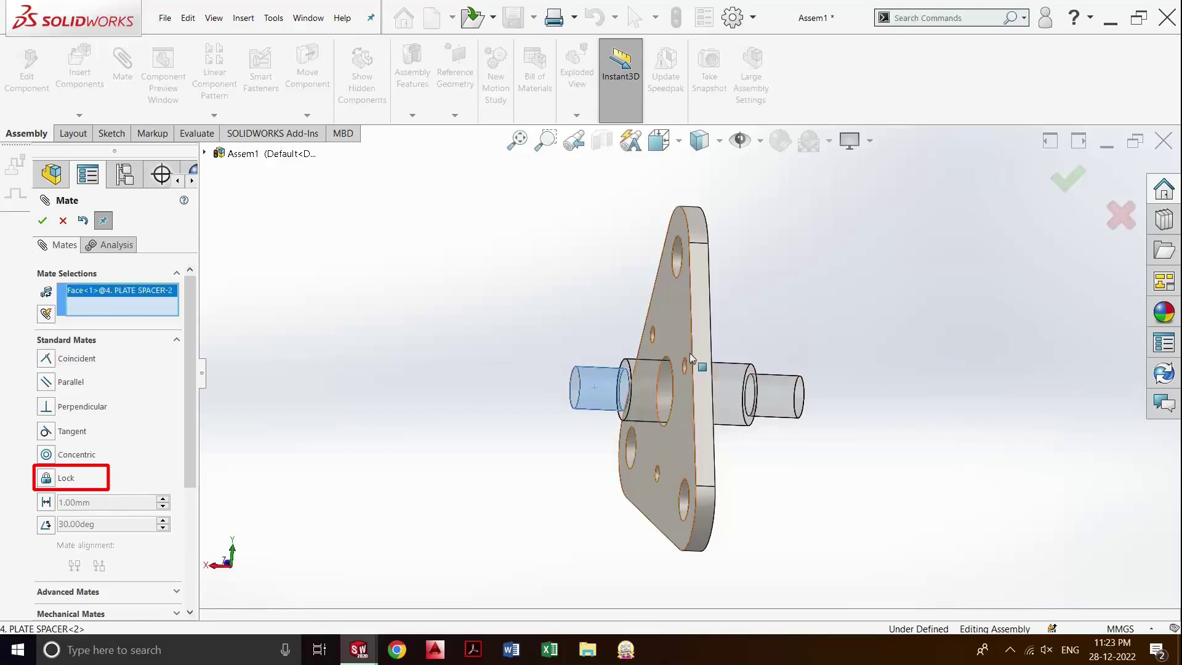
pyautogui.click(688, 342)
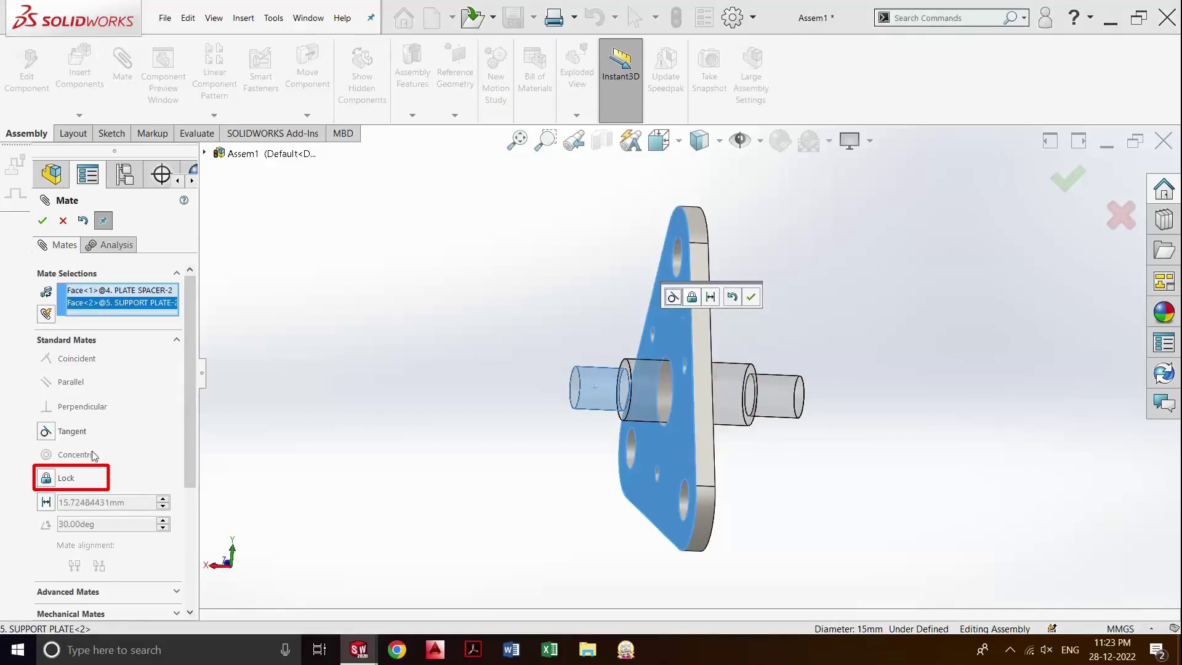
# - Apply Lock1 between the spacer and support plate, then orbit to check the fit
pyautogui.click(46, 478)
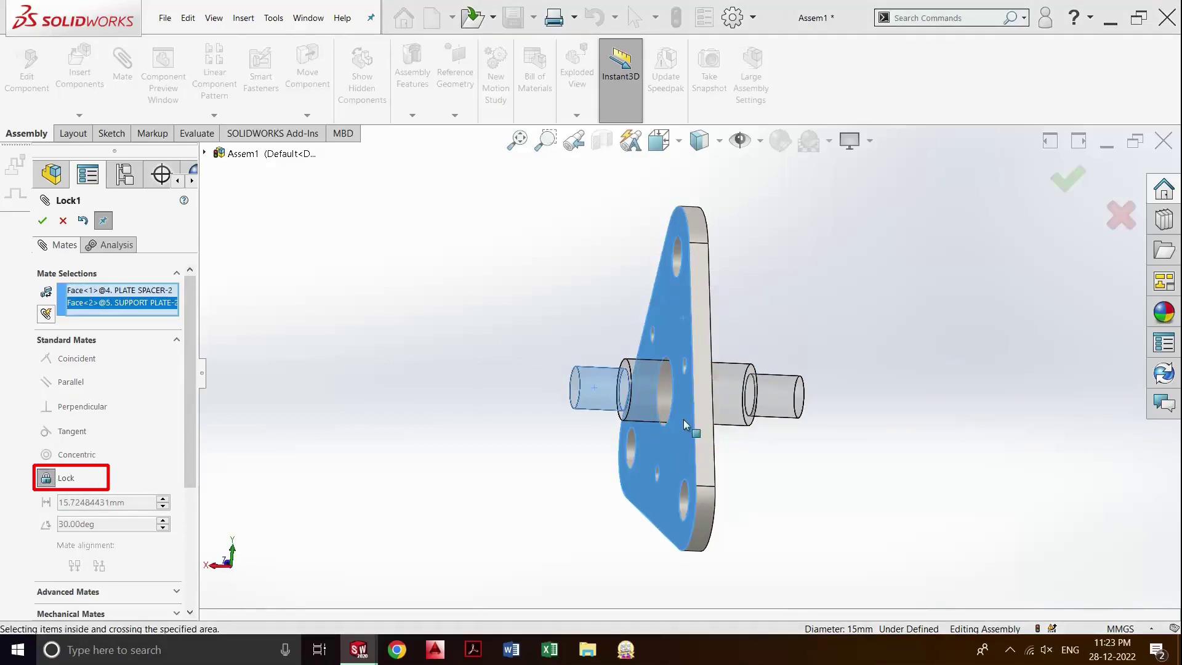
pyautogui.click(1079, 182)
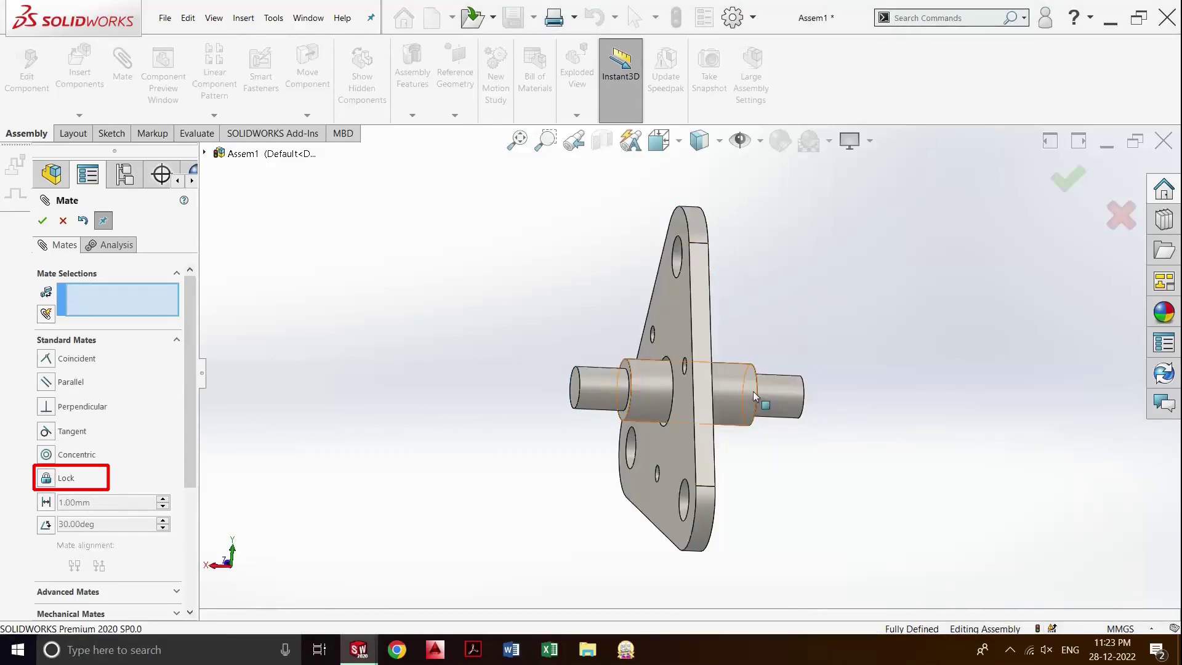
pyautogui.moveTo(714, 327); pyautogui.dragTo(742, 385, button='middle')
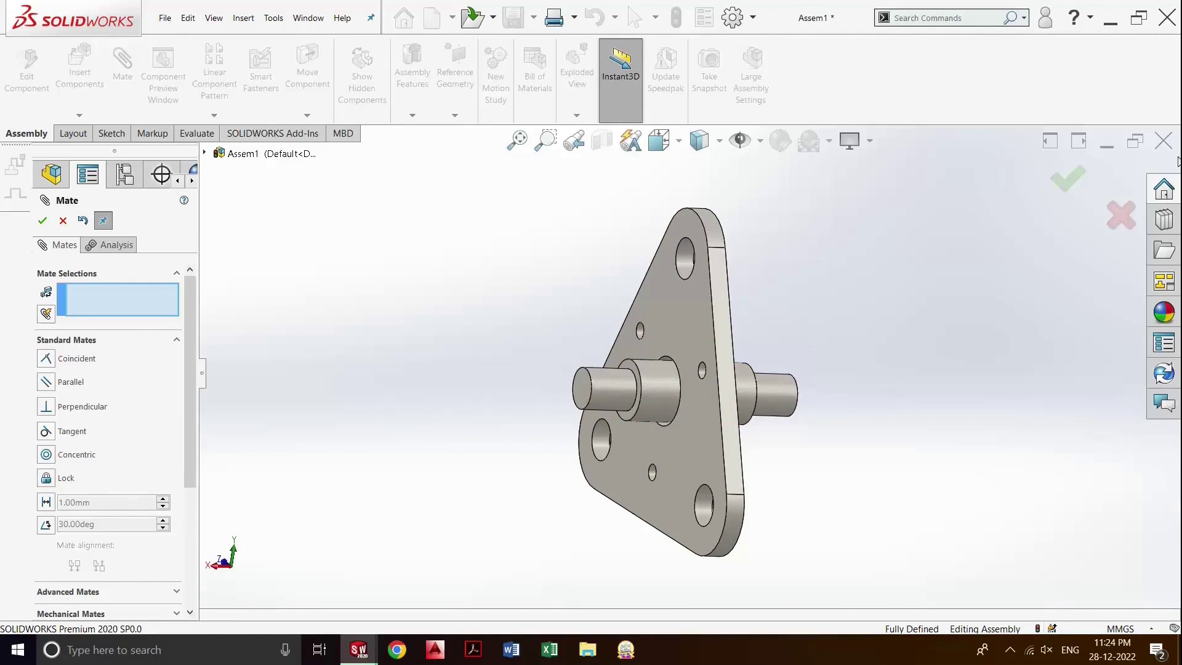
# - Delete the Lock1 mate from the assembly's Mates folder
pyautogui.click(1122, 216)
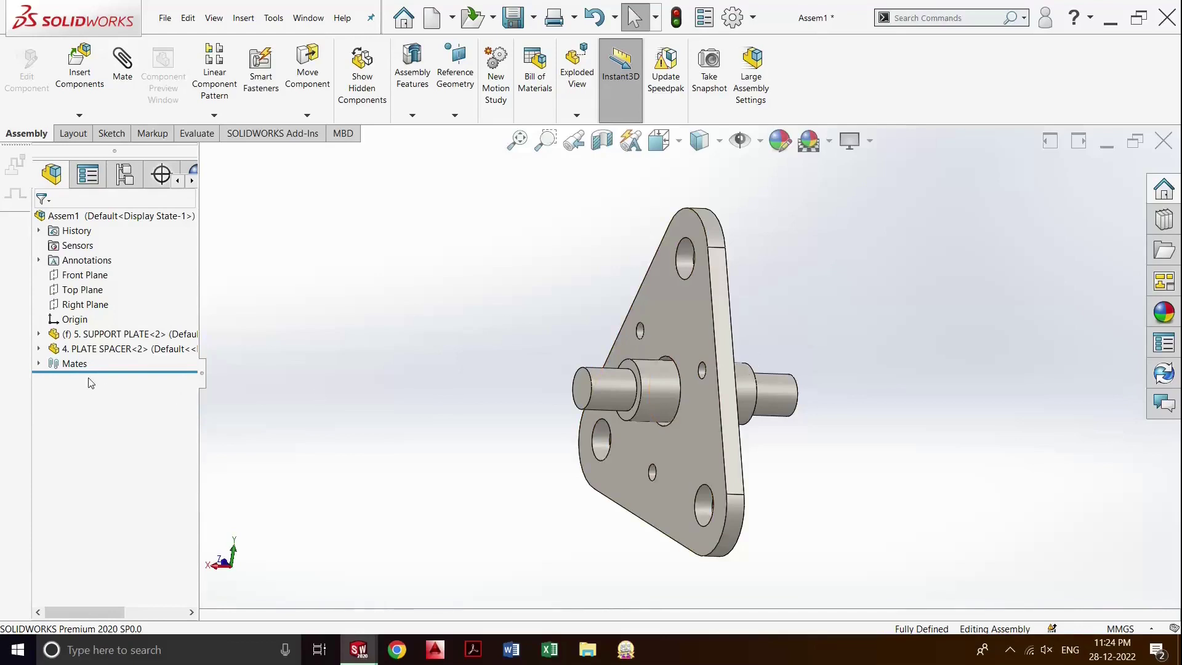
pyautogui.click(38, 364)
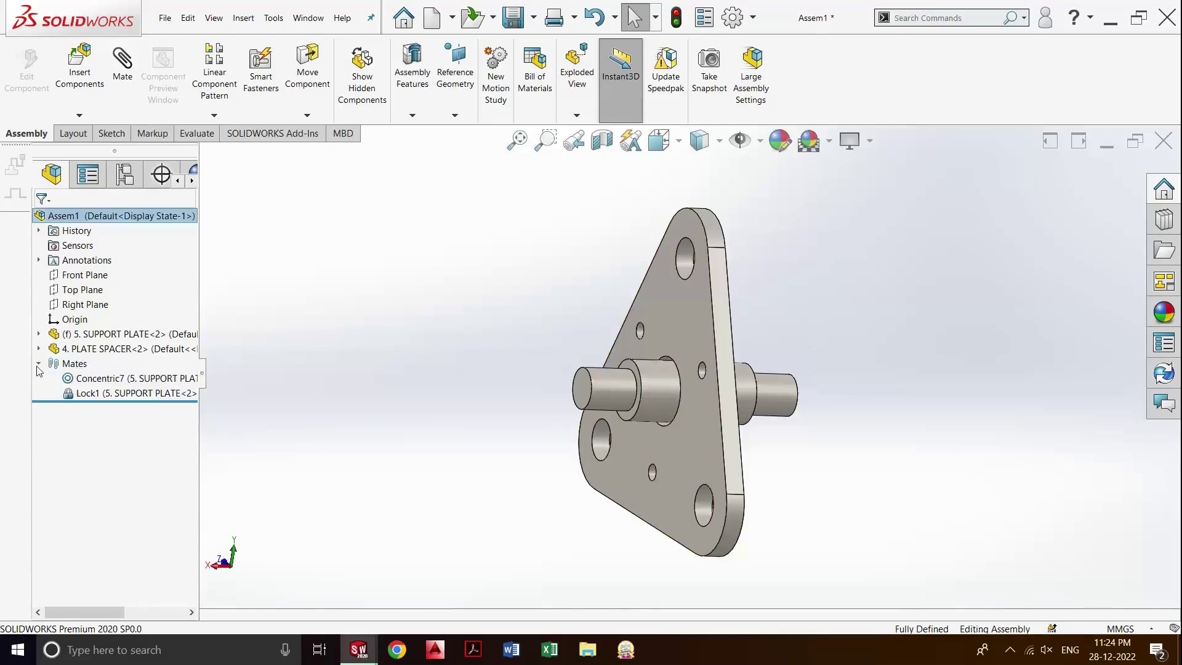
pyautogui.click(103, 394)
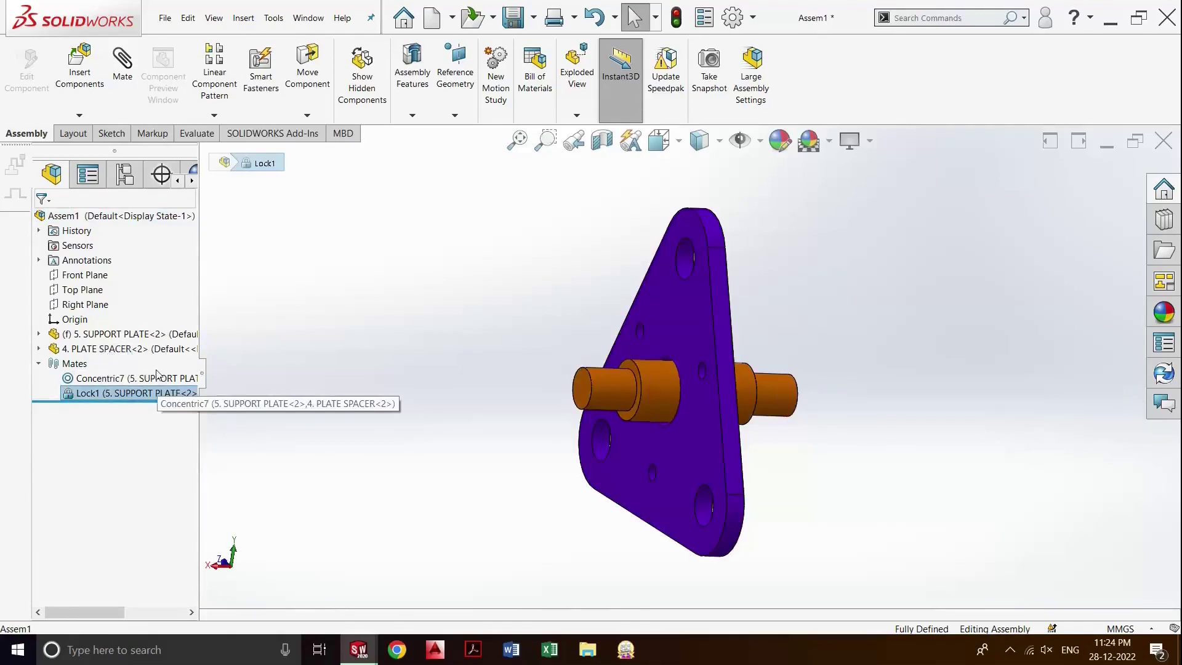
pyautogui.click(362, 431)
pyautogui.click(178, 394)
pyautogui.press('Delete')
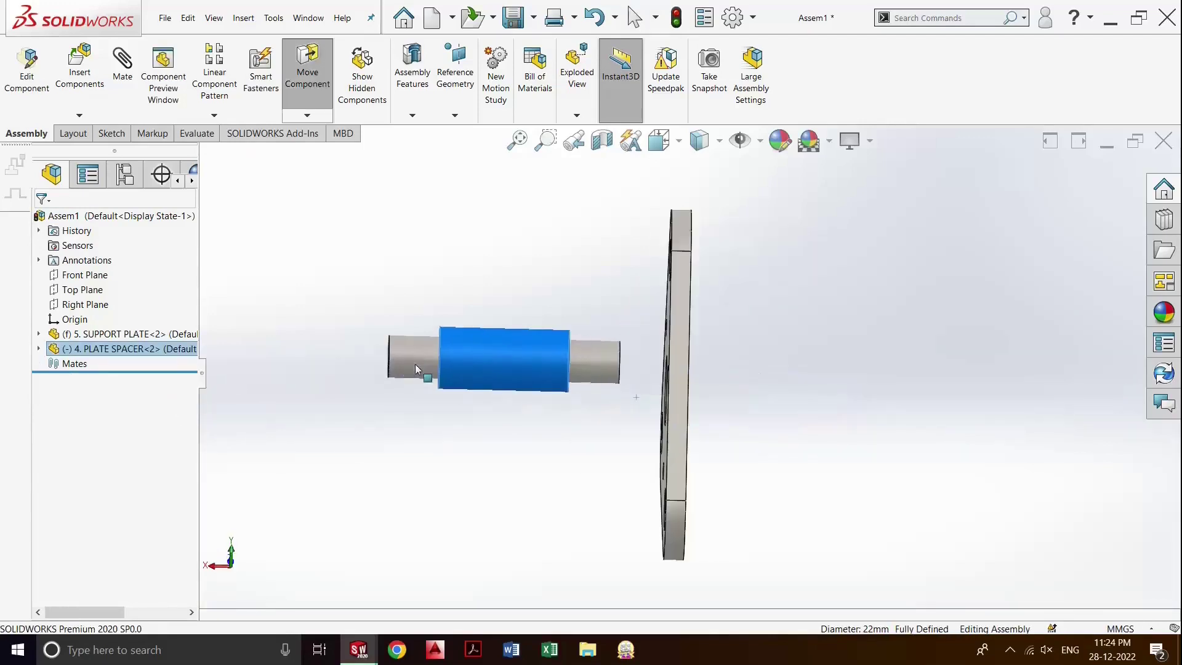
# - Slide the now-free plate spacer along its axis and view the plate from the side
pyautogui.moveTo(413, 368); pyautogui.dragTo(430, 388)
pyautogui.click(557, 446)
pyautogui.moveTo(557, 446); pyautogui.dragTo(595, 441, button='middle')
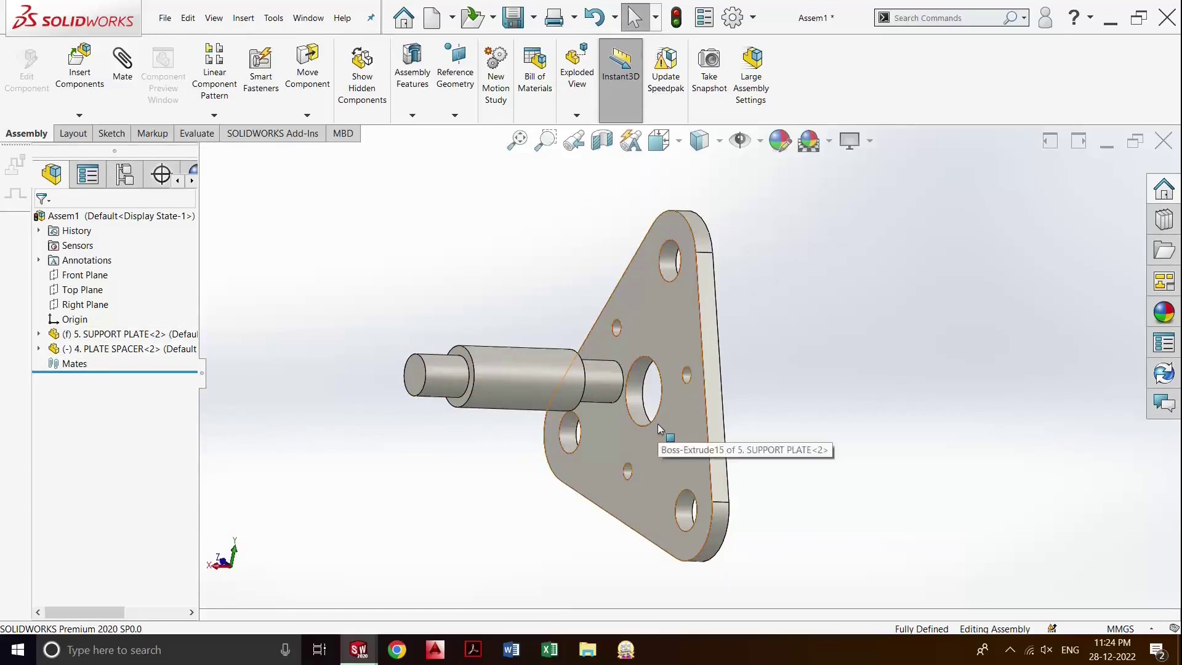
pyautogui.moveTo(659, 428)
pyautogui.mouseDown(button='middle')
pyautogui.moveTo(613, 418)
pyautogui.moveTo(643, 430)
pyautogui.mouseUp(button='middle')
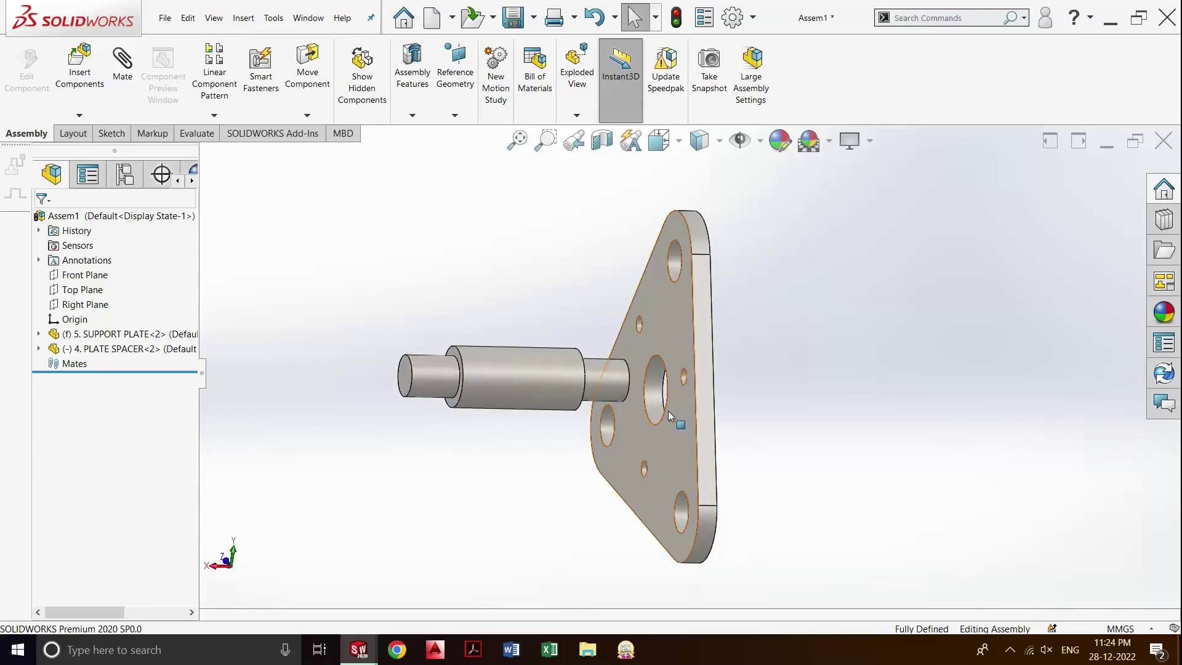
pyautogui.click(684, 434)
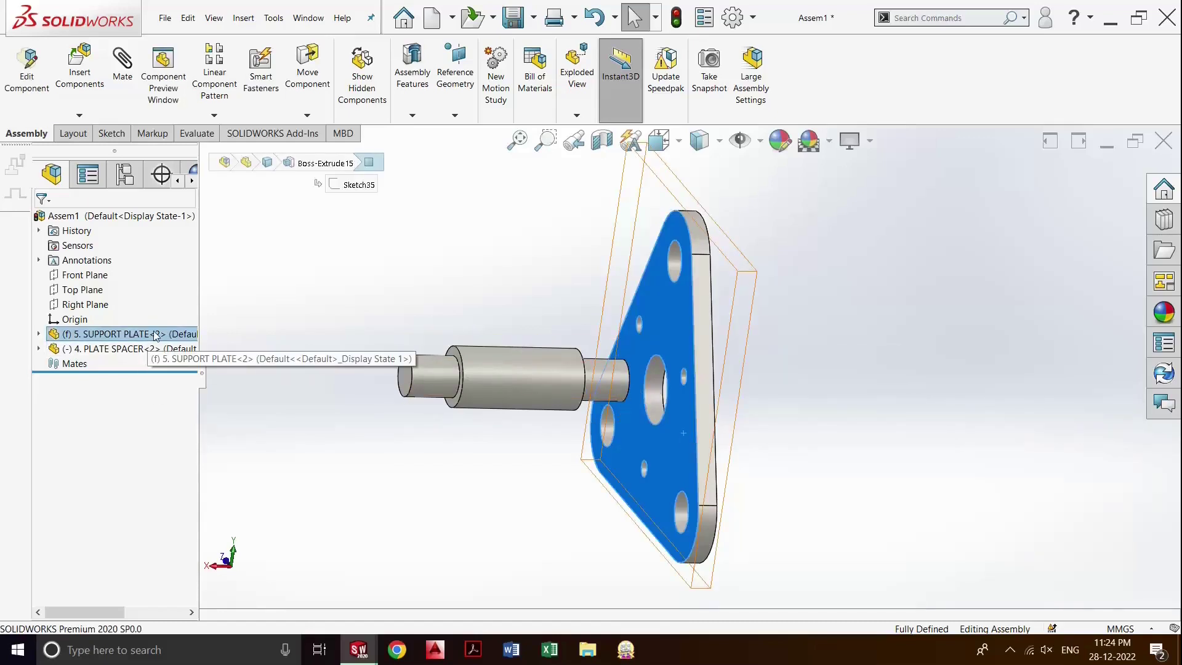
pyautogui.click(101, 336)
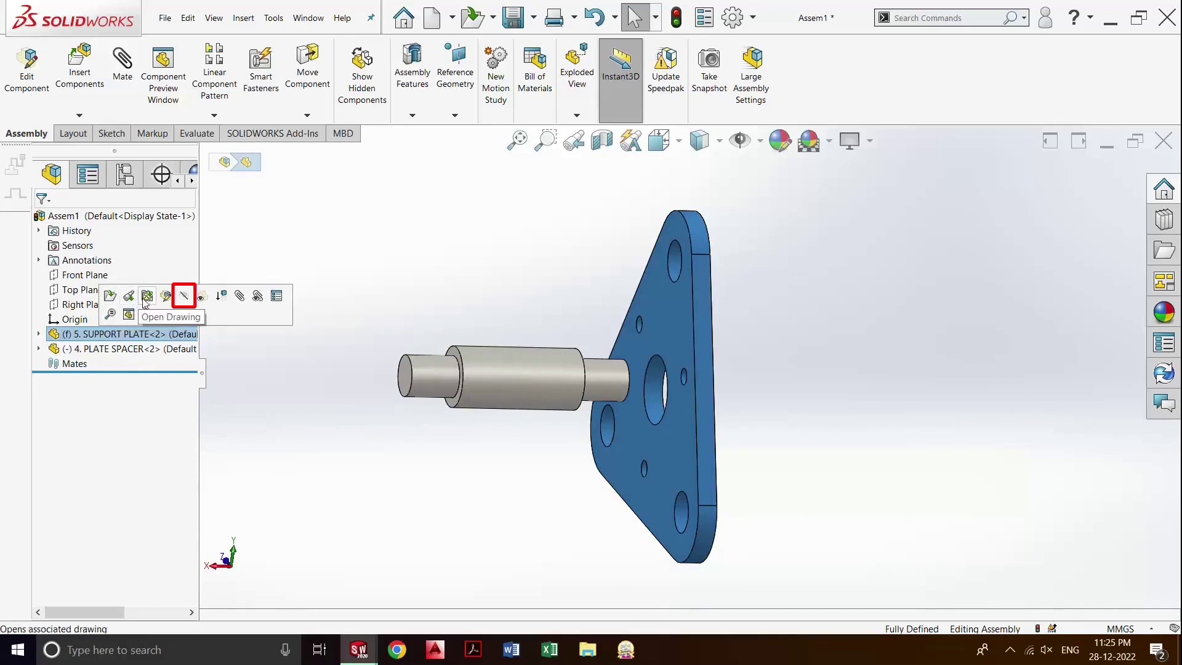
pyautogui.click(184, 297)
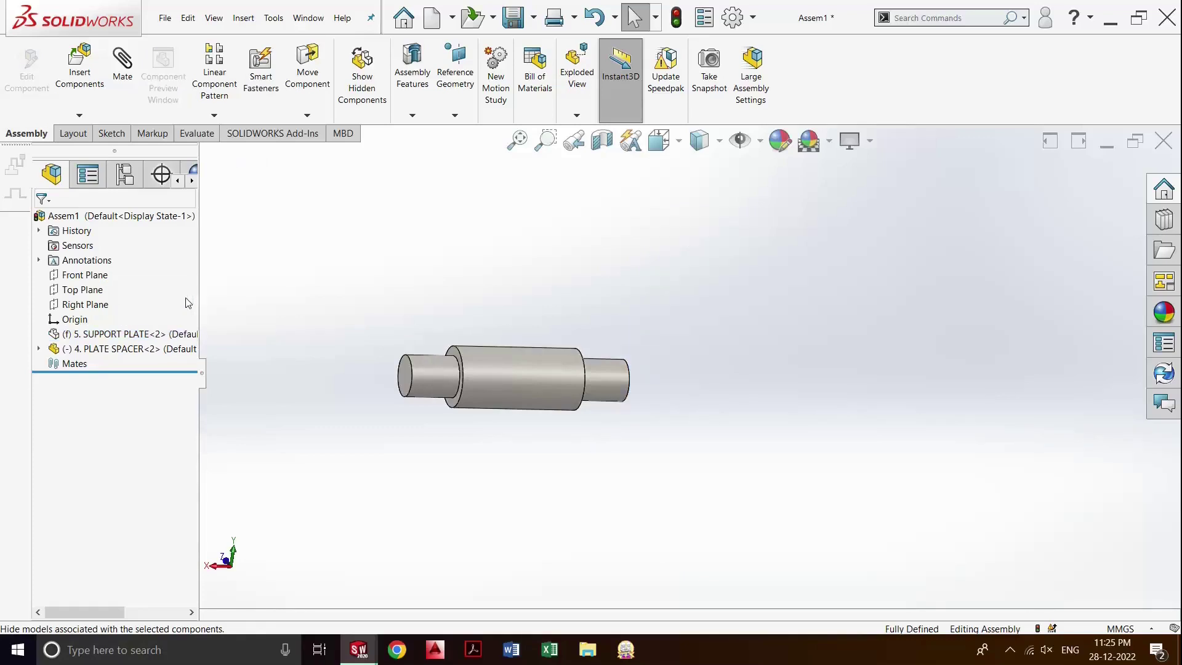
pyautogui.click(173, 336)
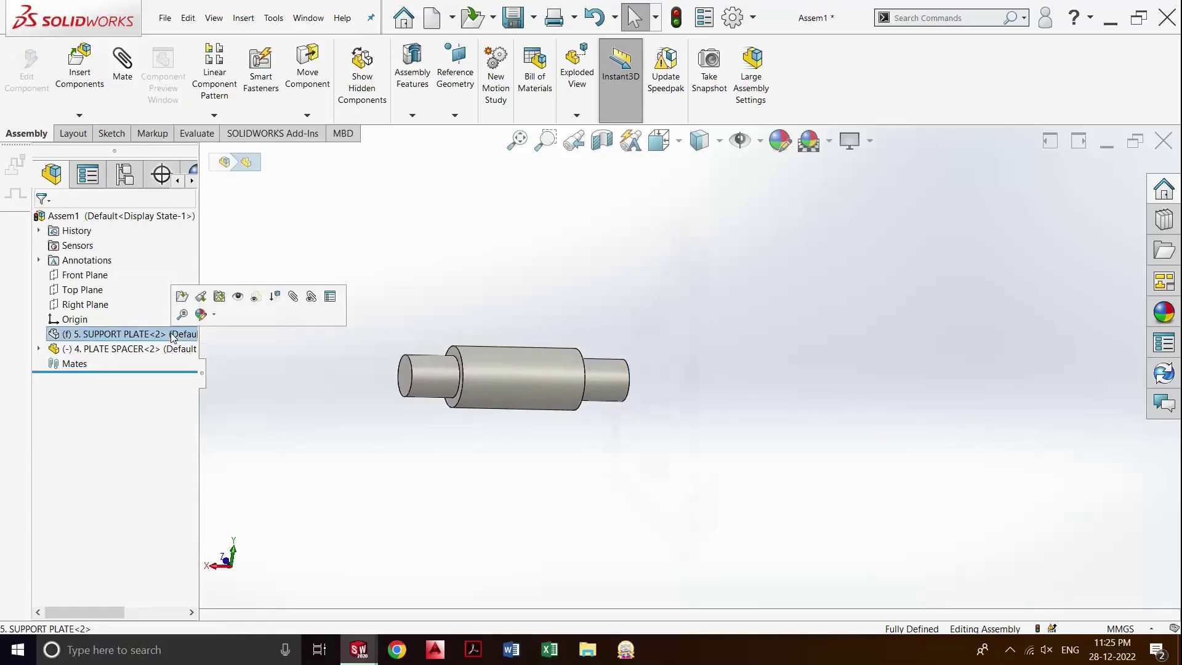
pyautogui.click(238, 297)
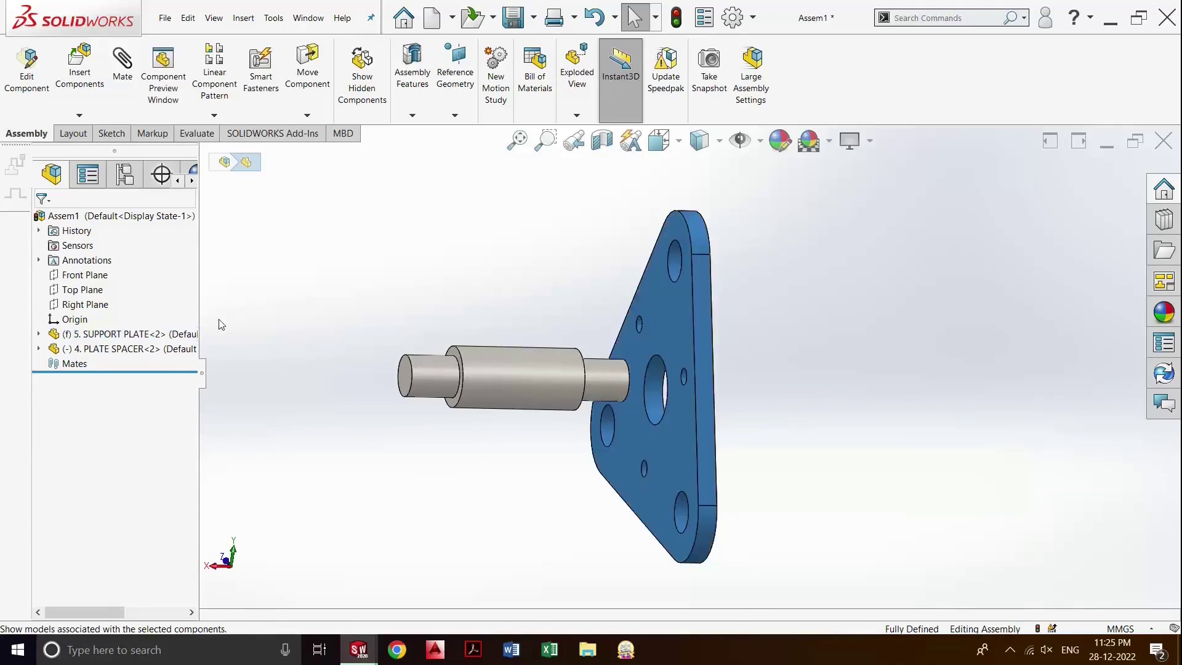
pyautogui.click(182, 338)
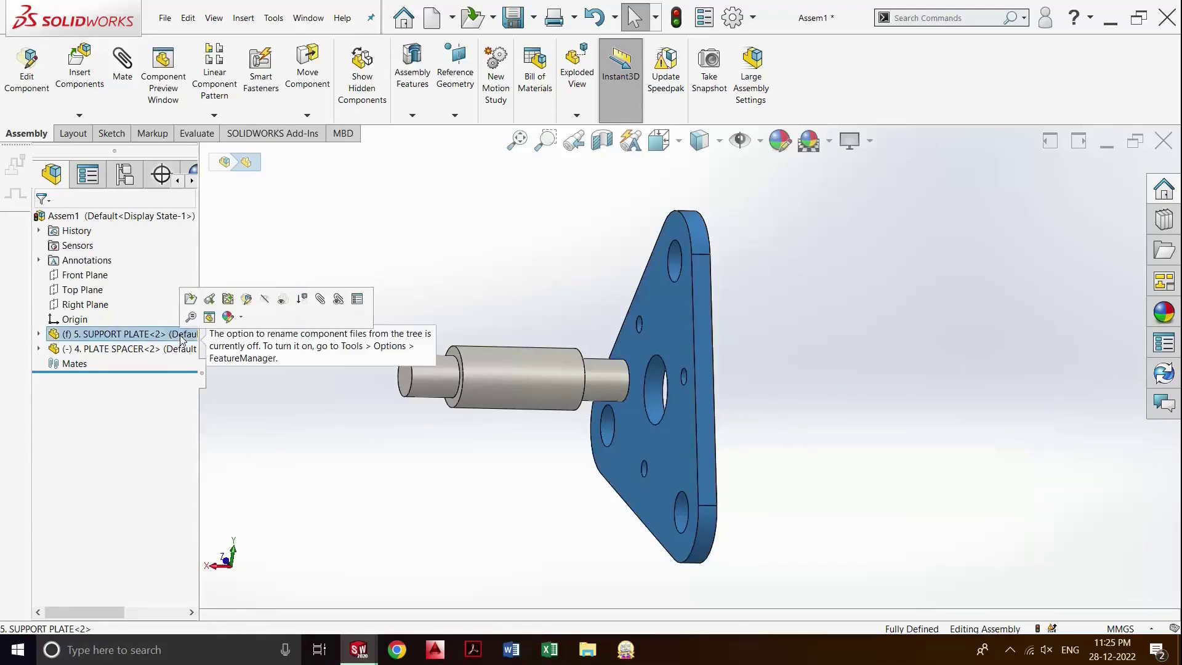
# - Make the support plate transparent and move the spacer into its centre hole
pyautogui.click(282, 303)
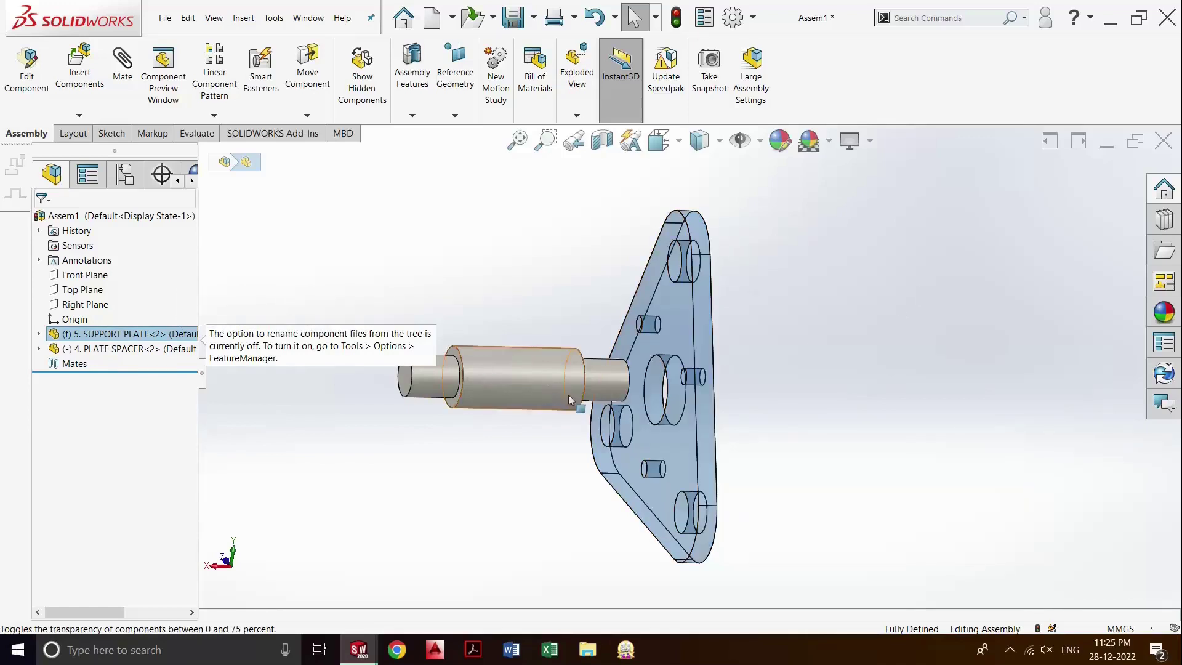
pyautogui.moveTo(557, 397); pyautogui.dragTo(702, 407)
pyautogui.click(710, 399)
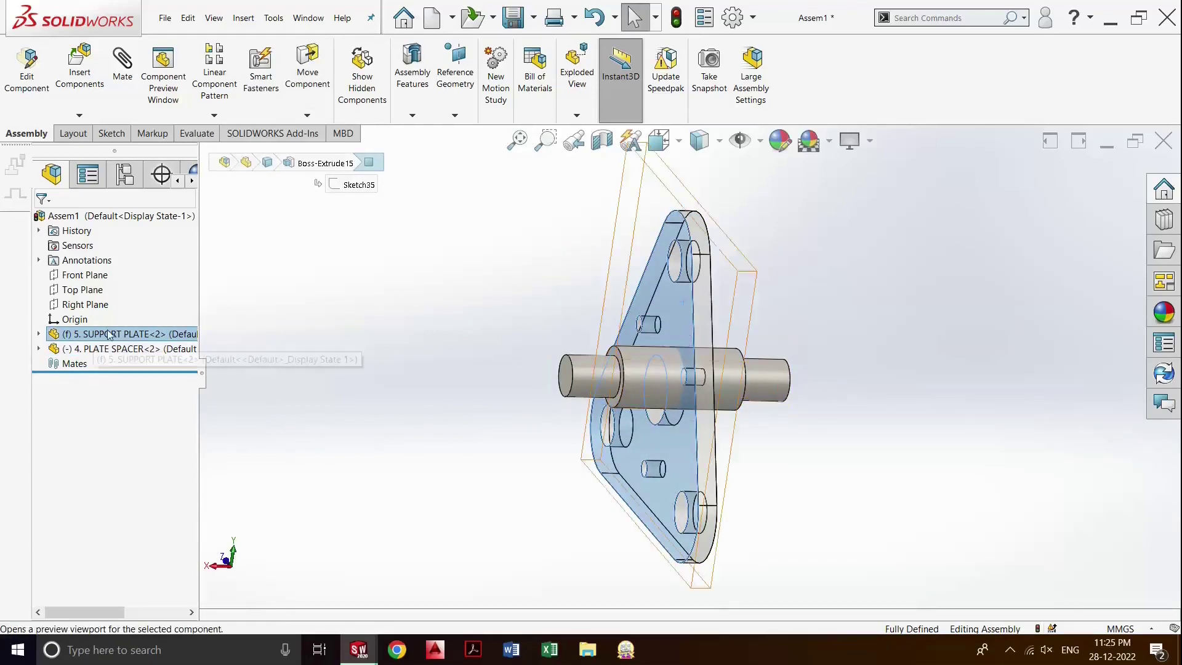
# - Turn the support plate opaque again, then suppress and unsuppress it
pyautogui.click(147, 335)
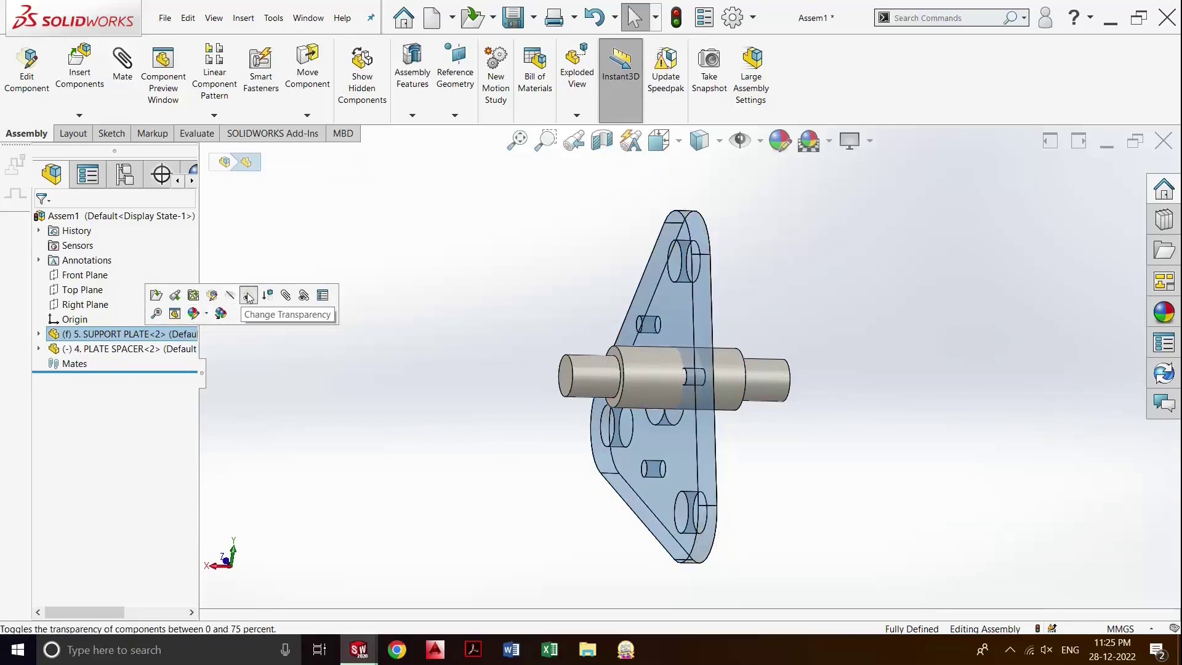
pyautogui.click(248, 297)
pyautogui.click(172, 340)
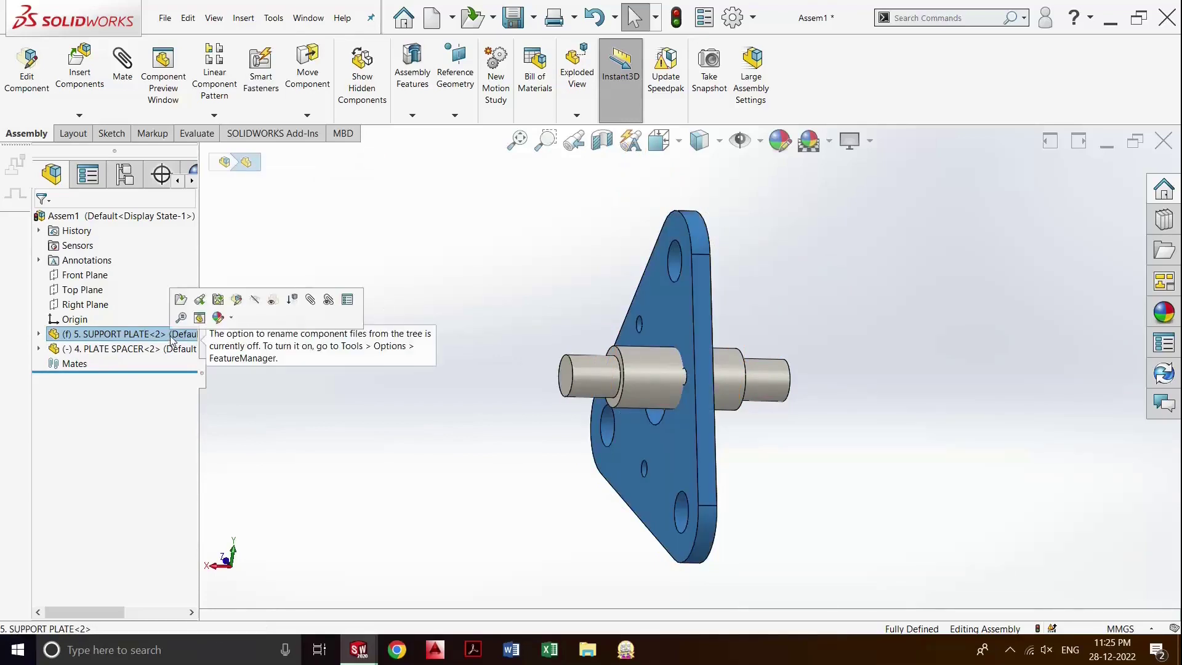
pyautogui.click(291, 302)
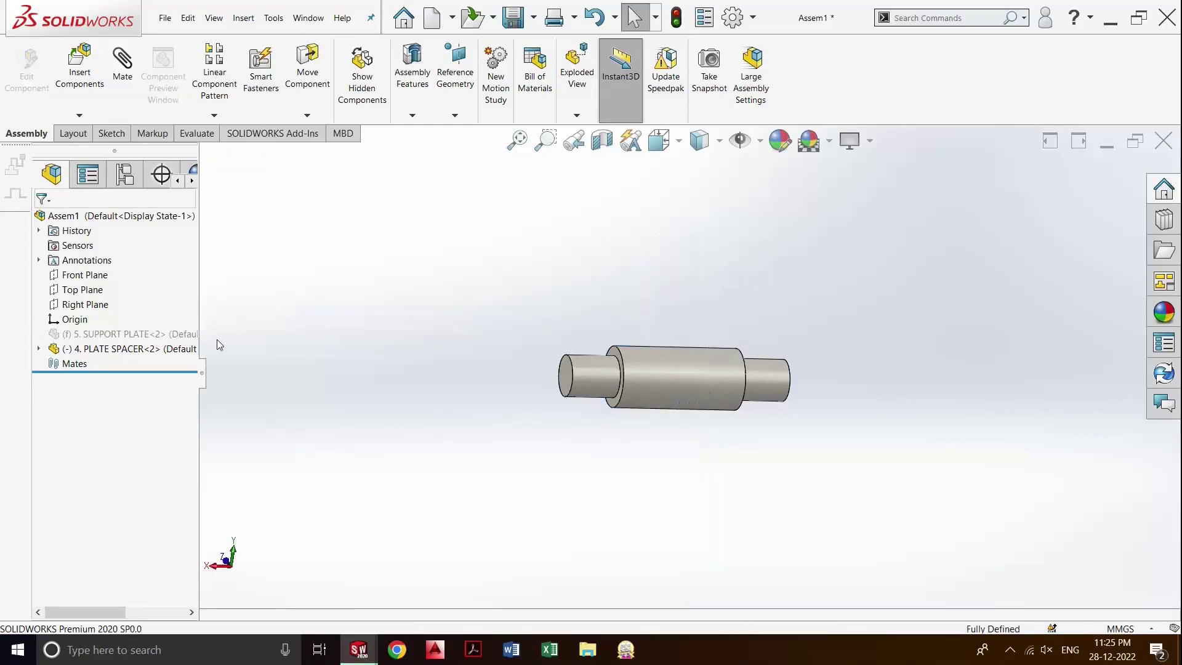
pyautogui.click(179, 337)
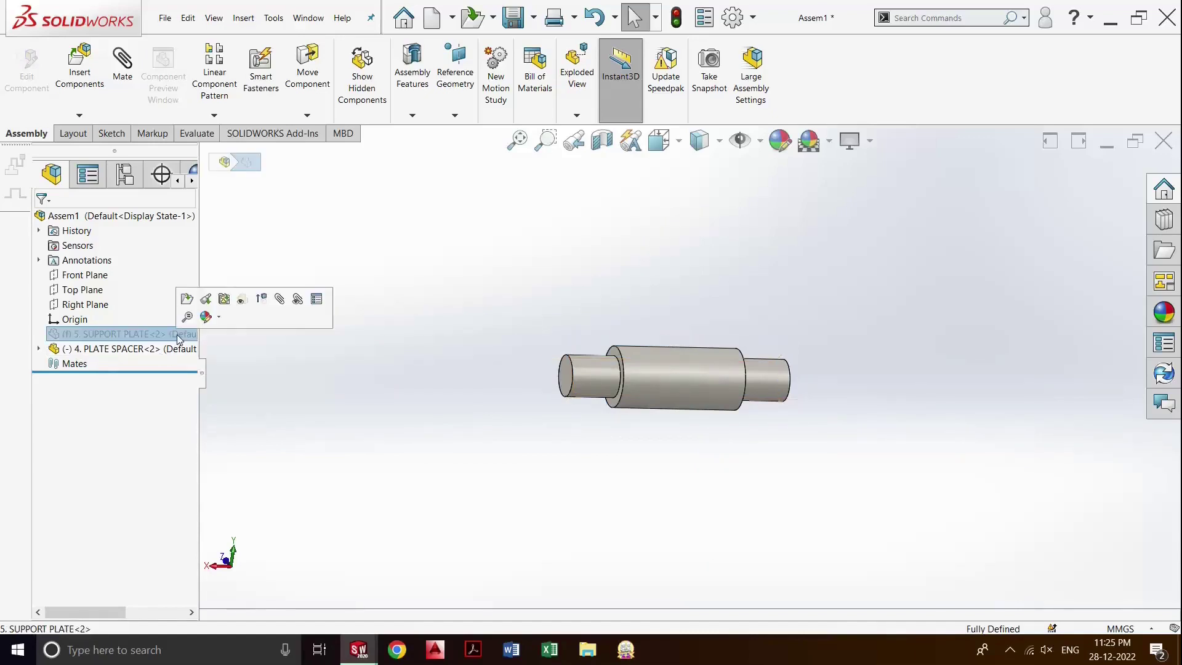
pyautogui.click(261, 299)
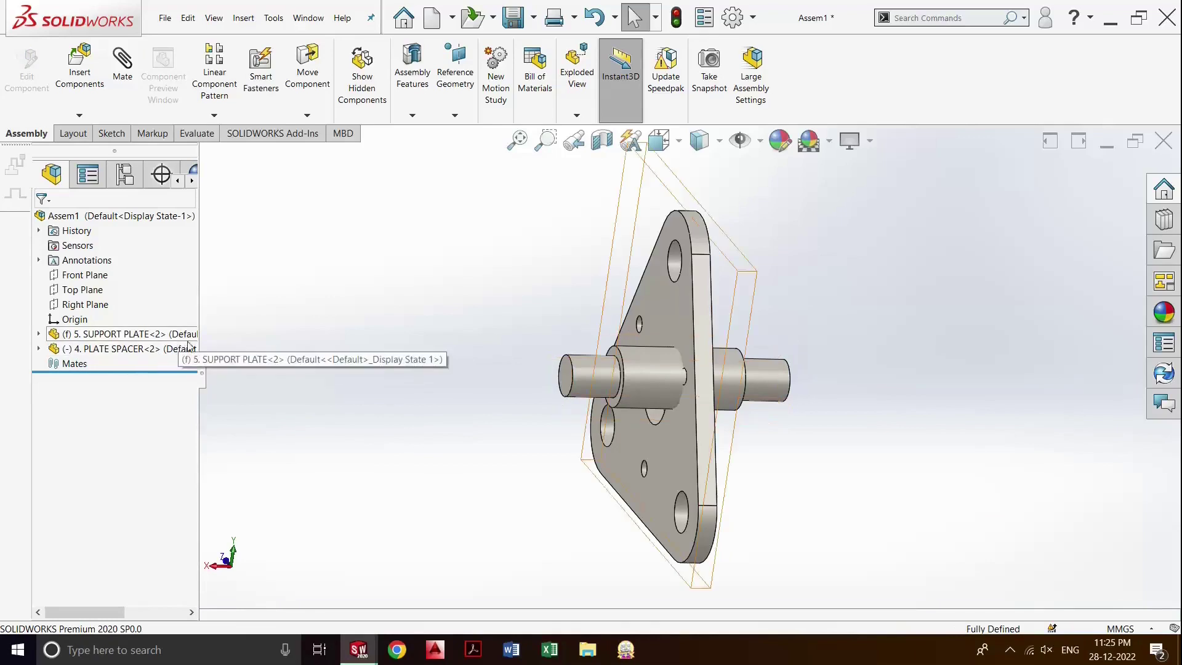
pyautogui.click(142, 336)
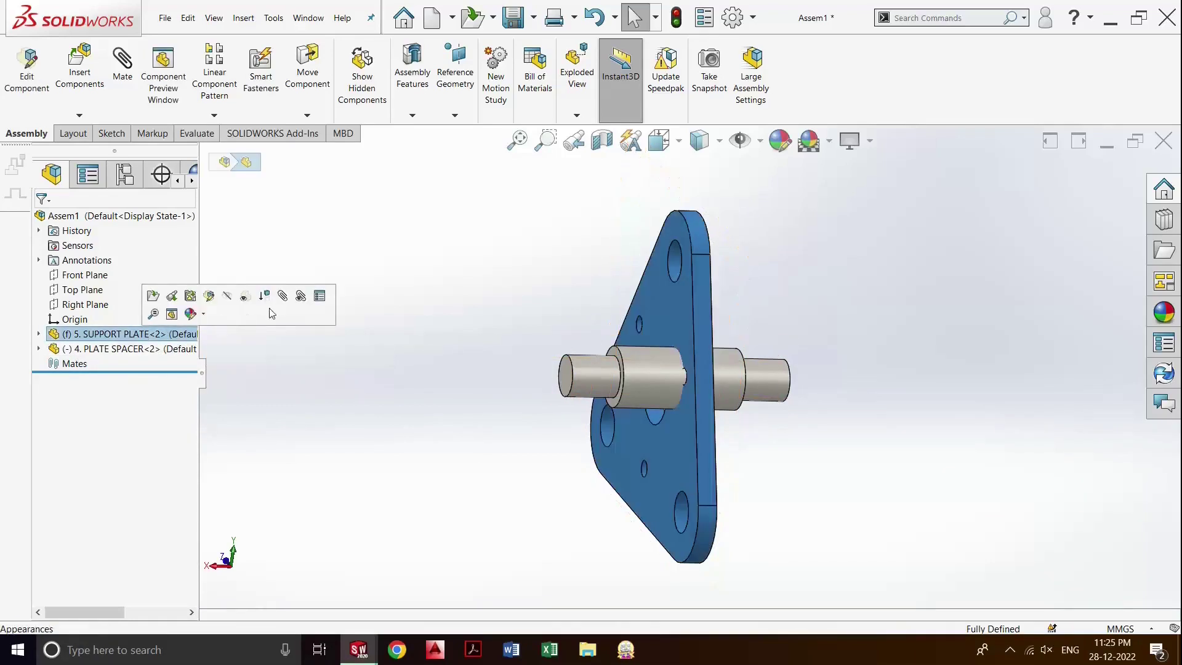
pyautogui.click(173, 338)
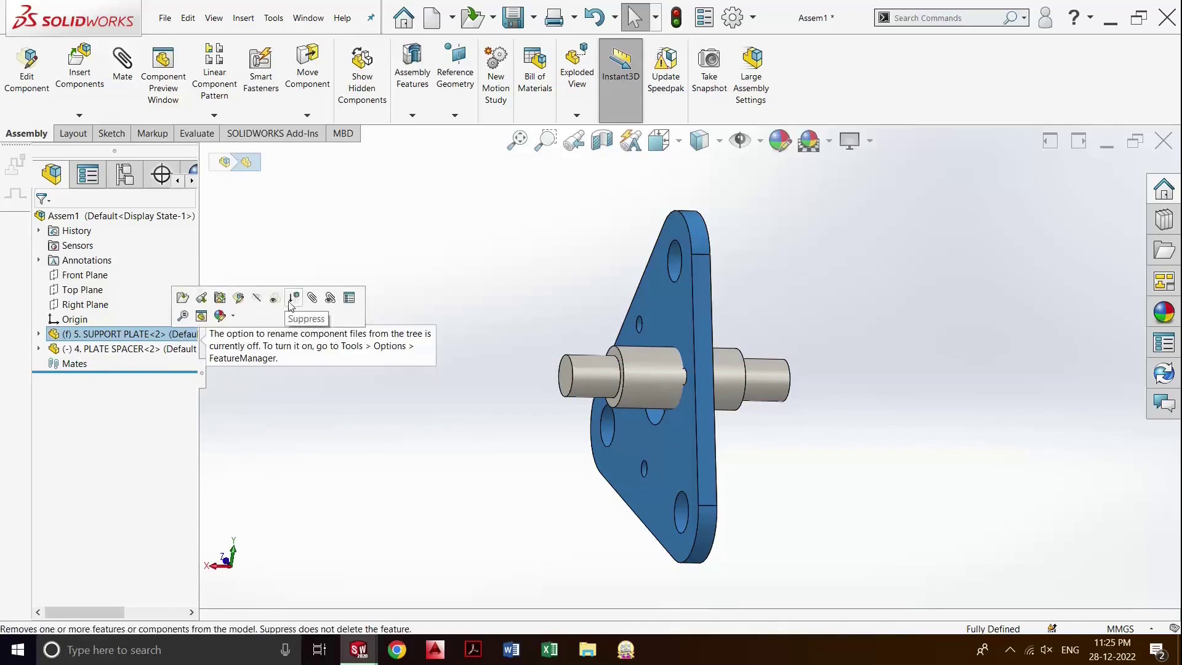
# - Check the support plate's mates list, then pull the spacer out to the plate's left
pyautogui.click(329, 301)
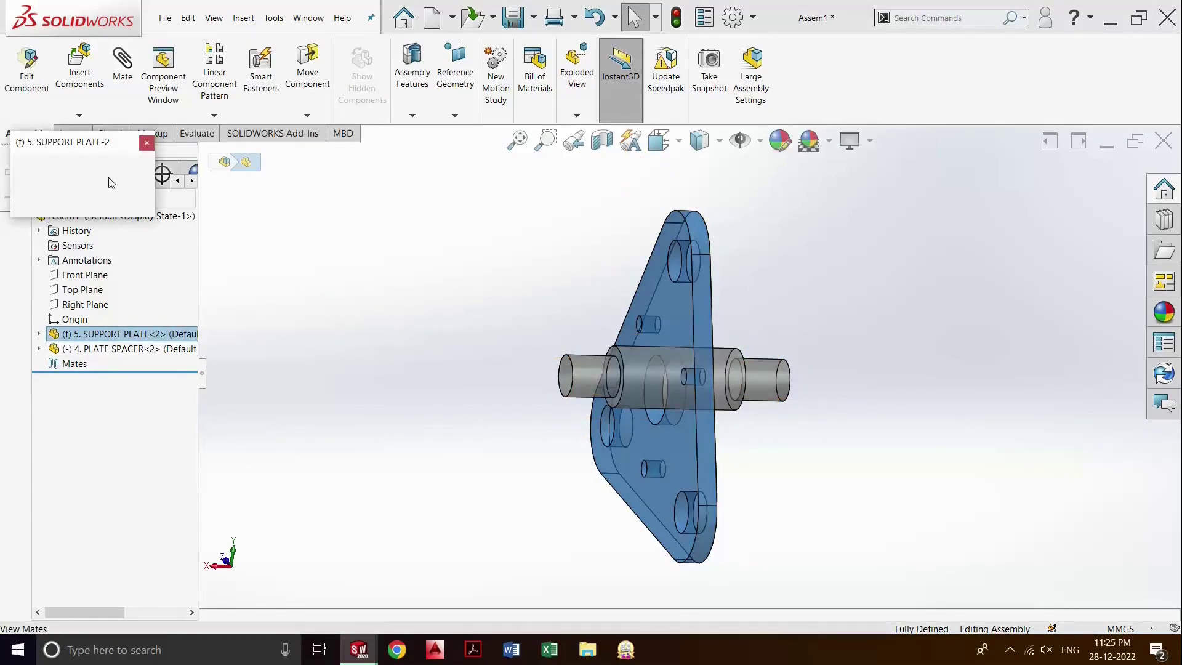
pyautogui.click(145, 145)
pyautogui.click(636, 393)
pyautogui.moveTo(636, 393); pyautogui.dragTo(430, 394, button='middle')
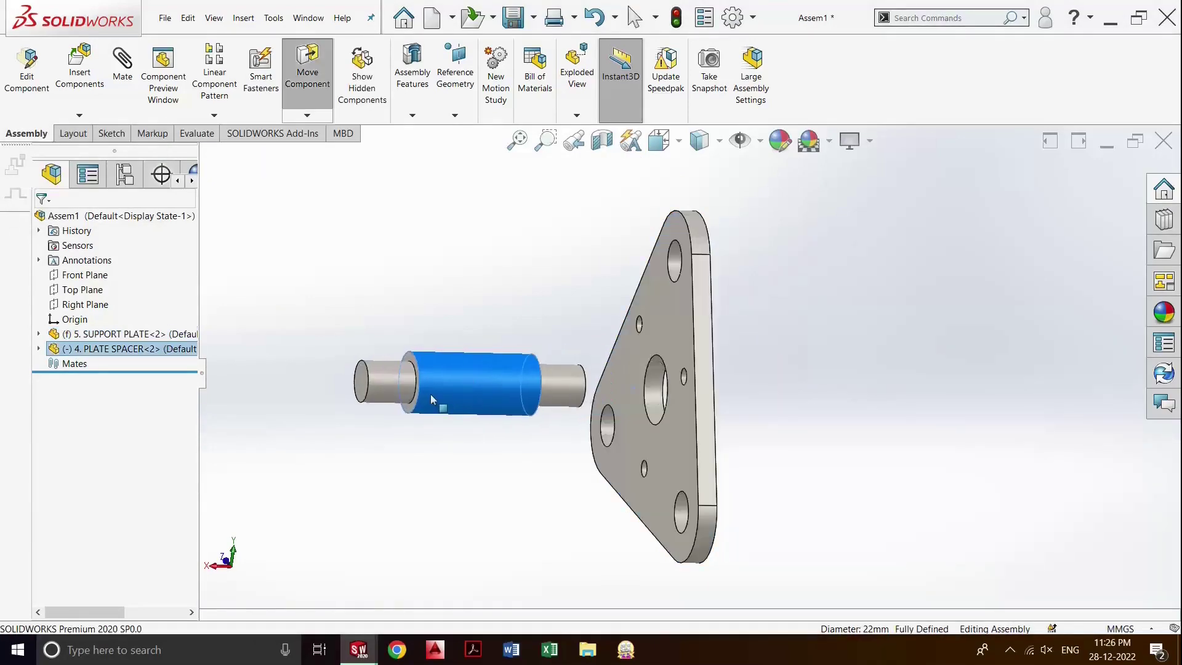
pyautogui.moveTo(642, 424); pyautogui.dragTo(597, 397, button='middle')
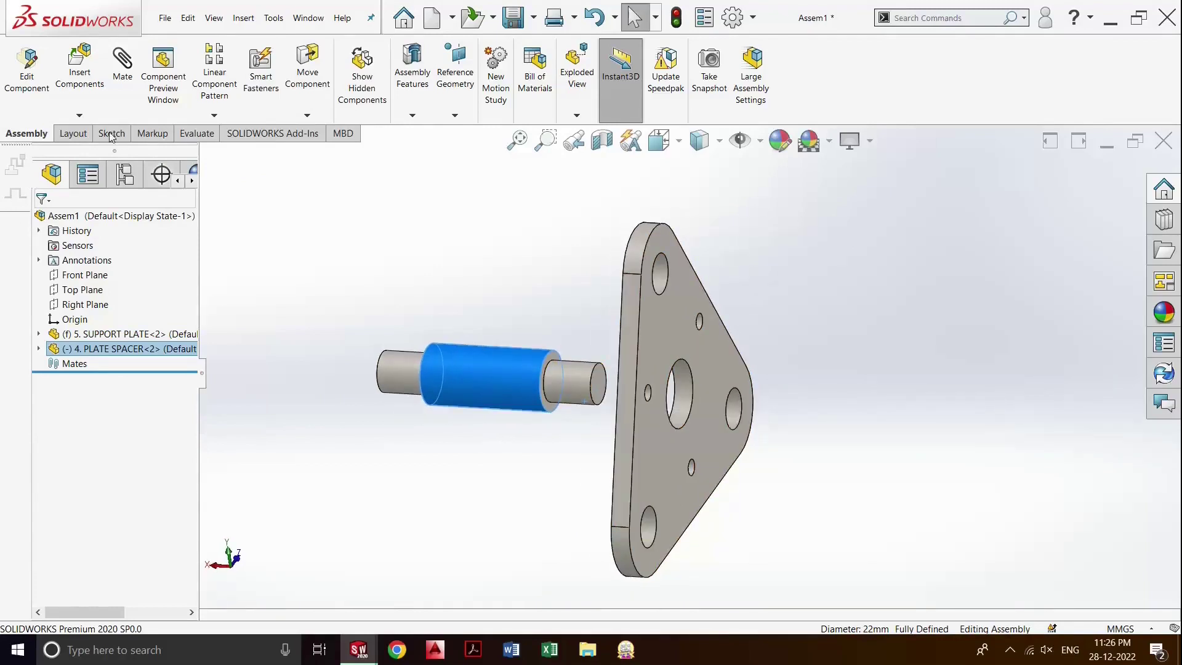
# - Add Concentric8 aligning the plate spacer with the support plate's centre hole
pyautogui.click(122, 64)
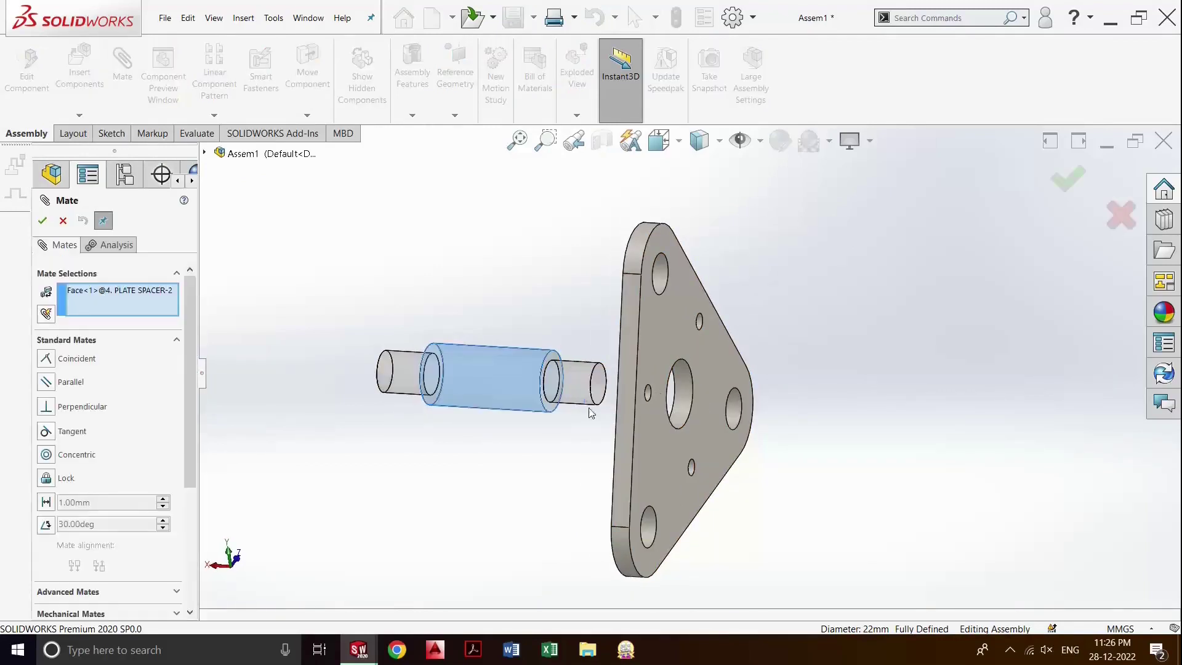
pyautogui.click(676, 400)
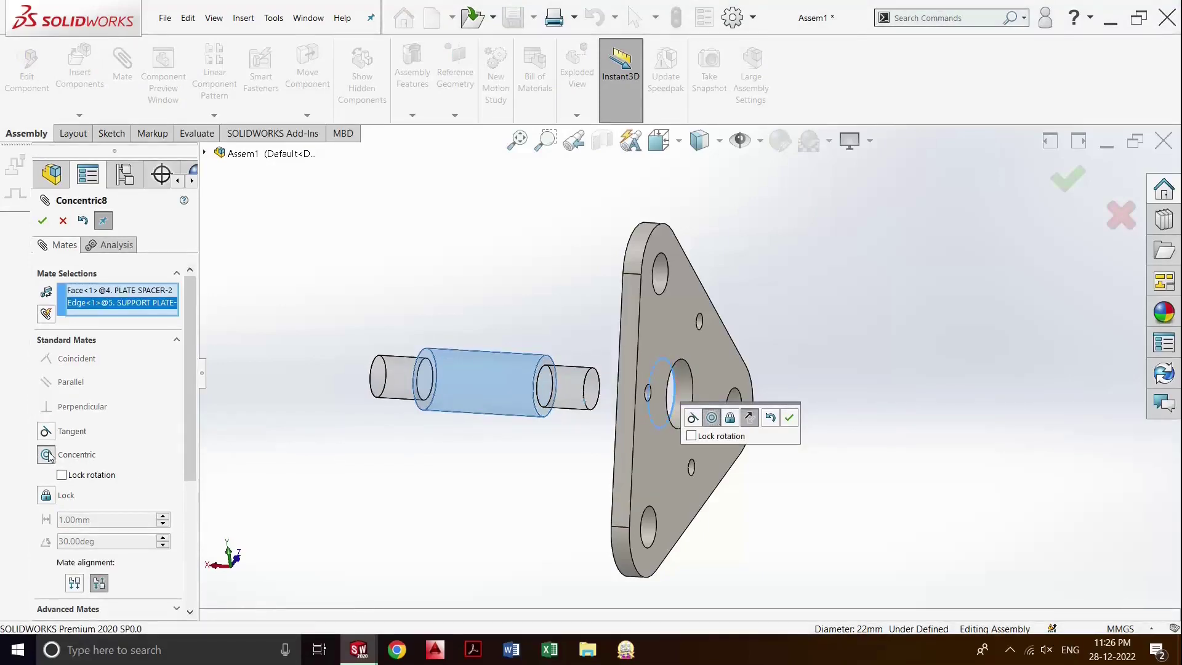
pyautogui.click(42, 221)
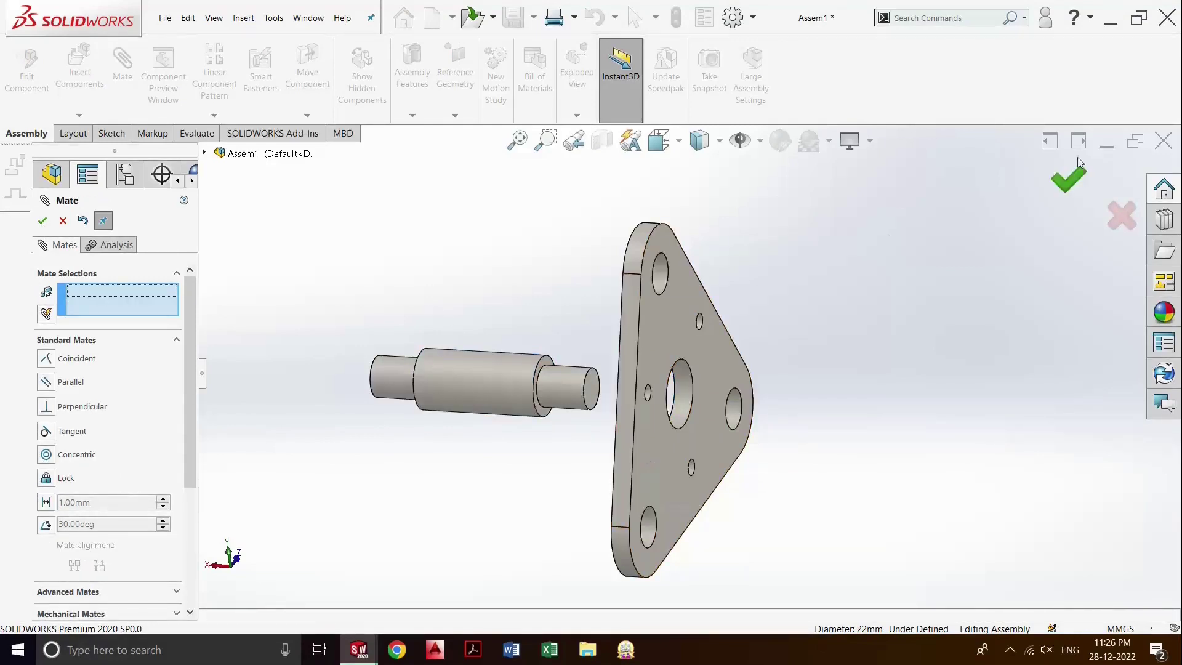
pyautogui.press('Escape')
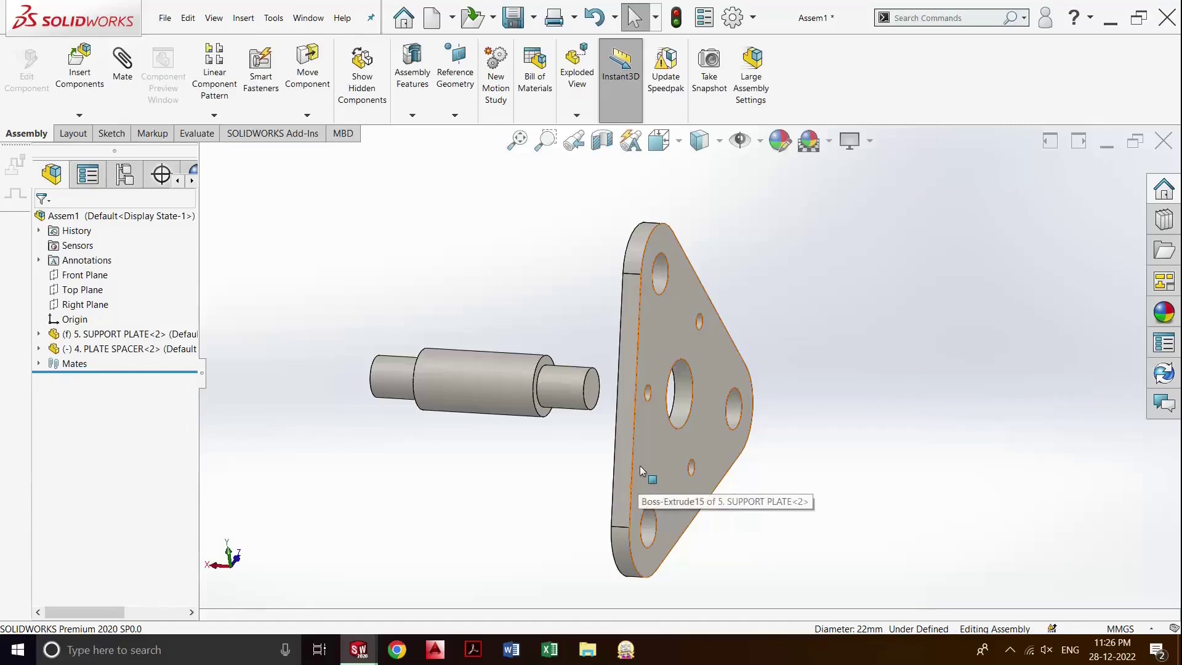
# - Delete Concentric8 from the support plate's View Mates list
pyautogui.click(640, 464)
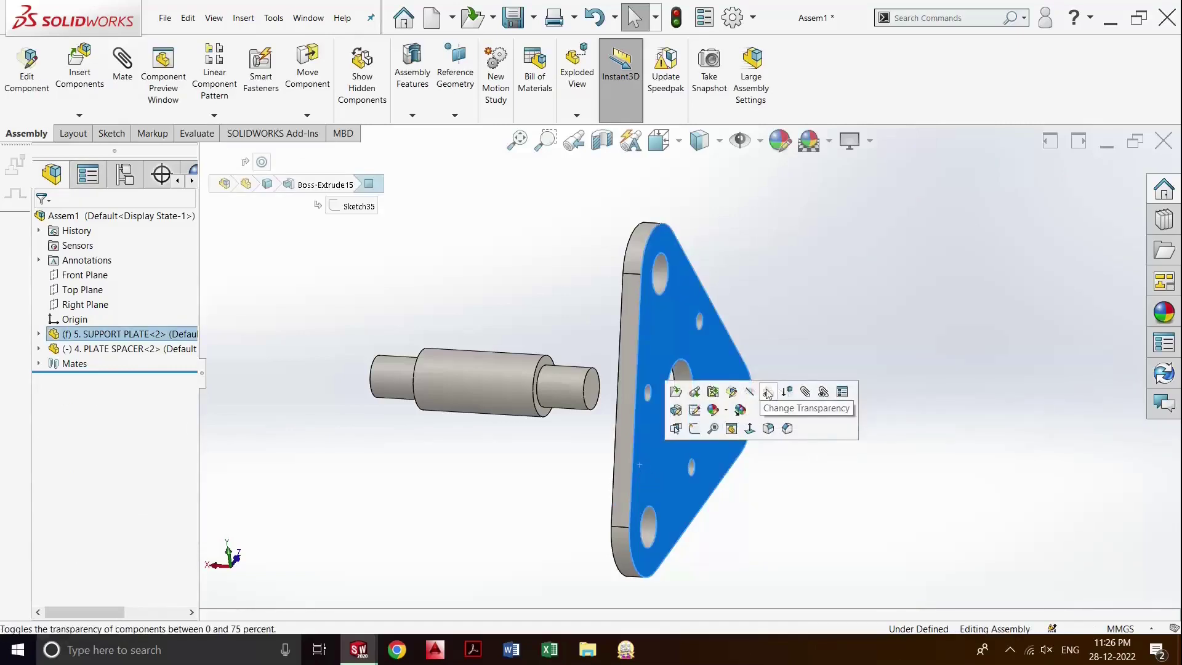
pyautogui.click(824, 393)
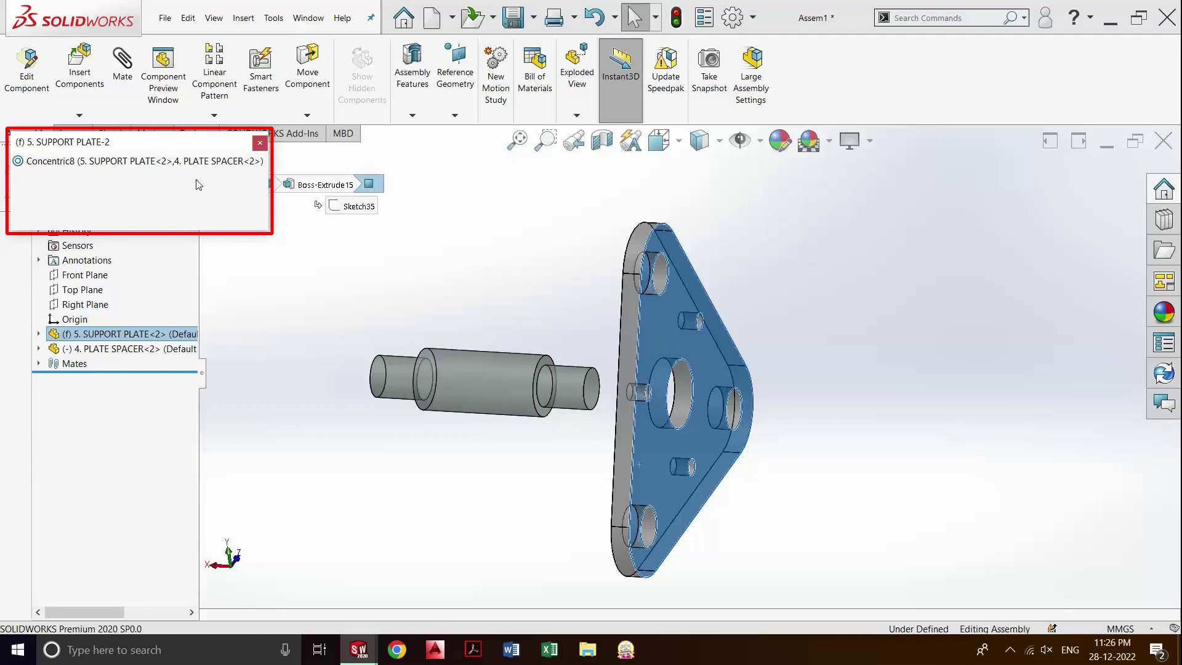
pyautogui.click(114, 166)
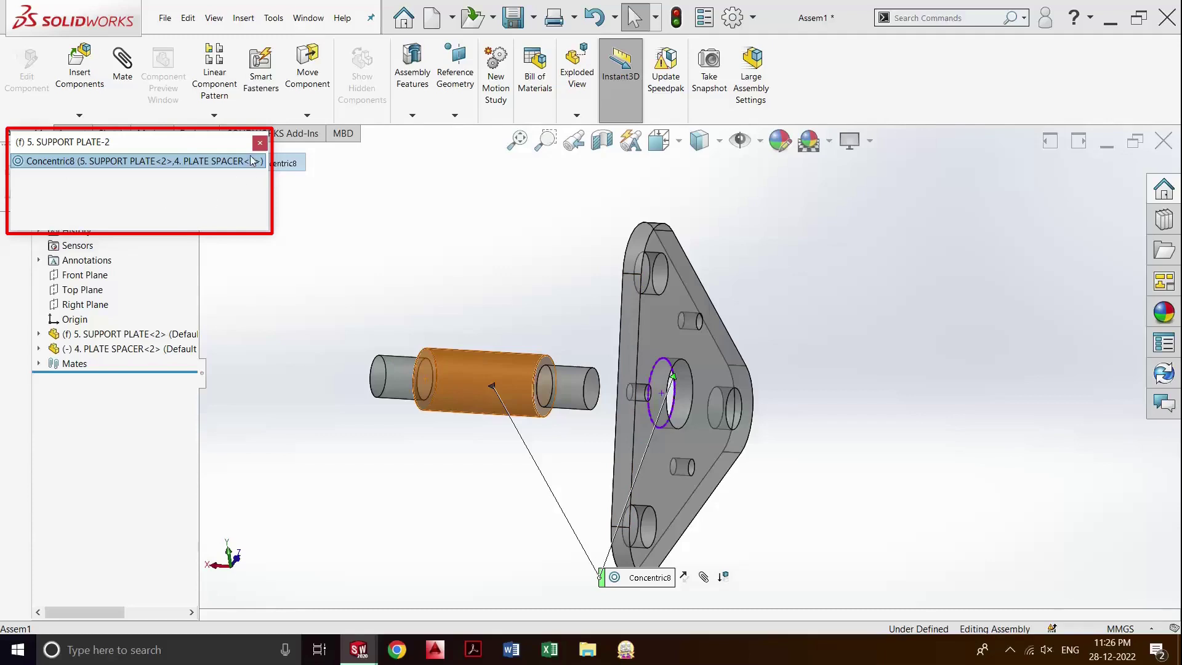
pyautogui.press('Delete')
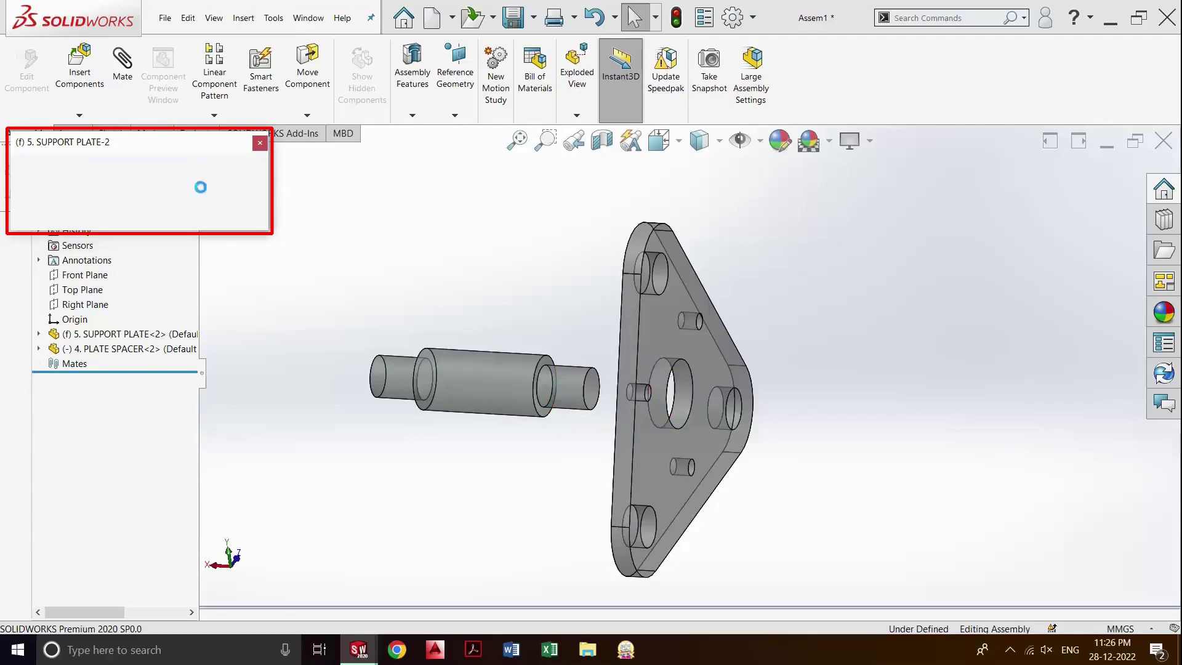
# - Expand SUPPORT PLATE in the FeatureManager tree and select its Boss-Extrude15 feature
pyautogui.click(260, 144)
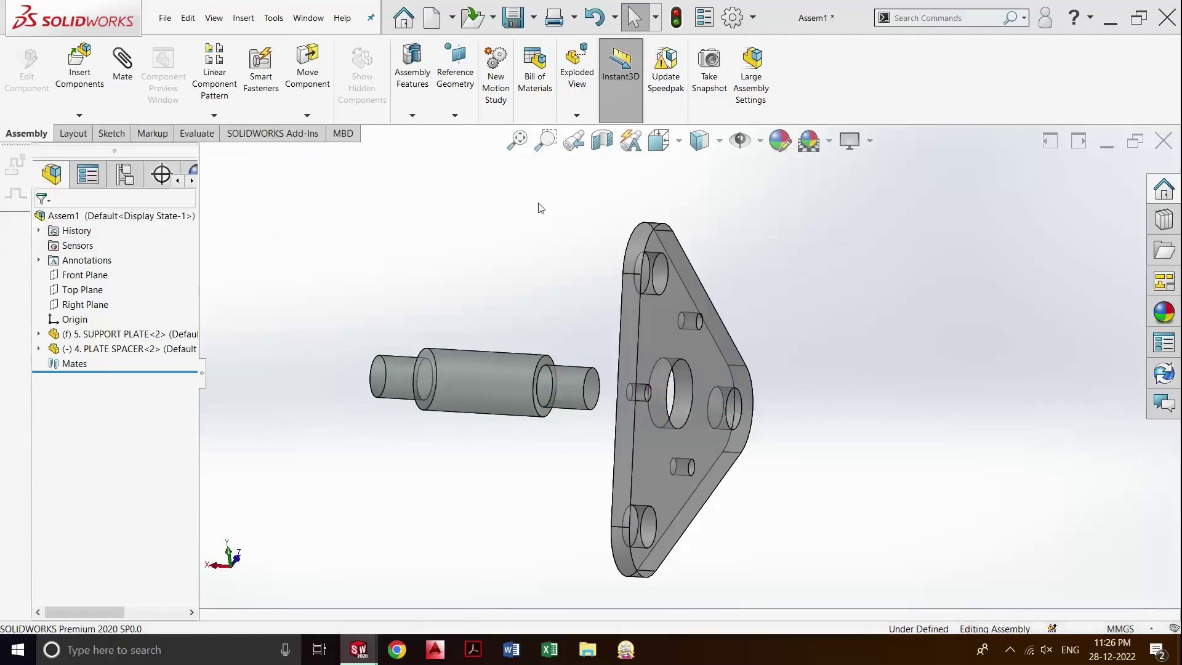
pyautogui.click(183, 335)
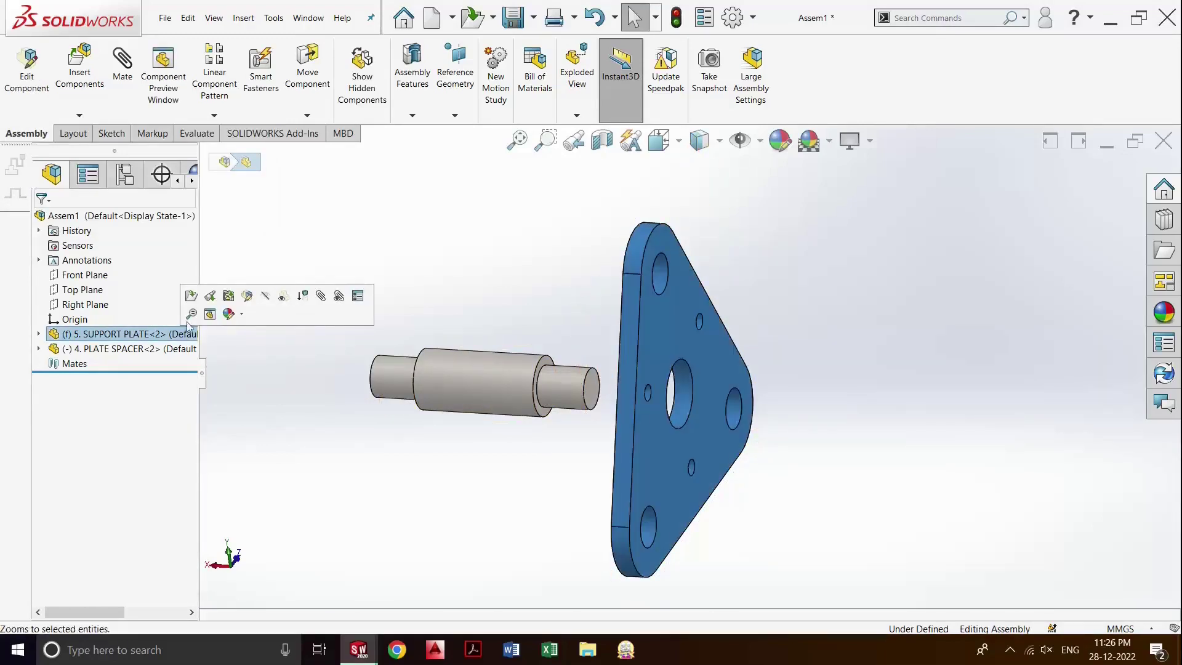
pyautogui.click(259, 375)
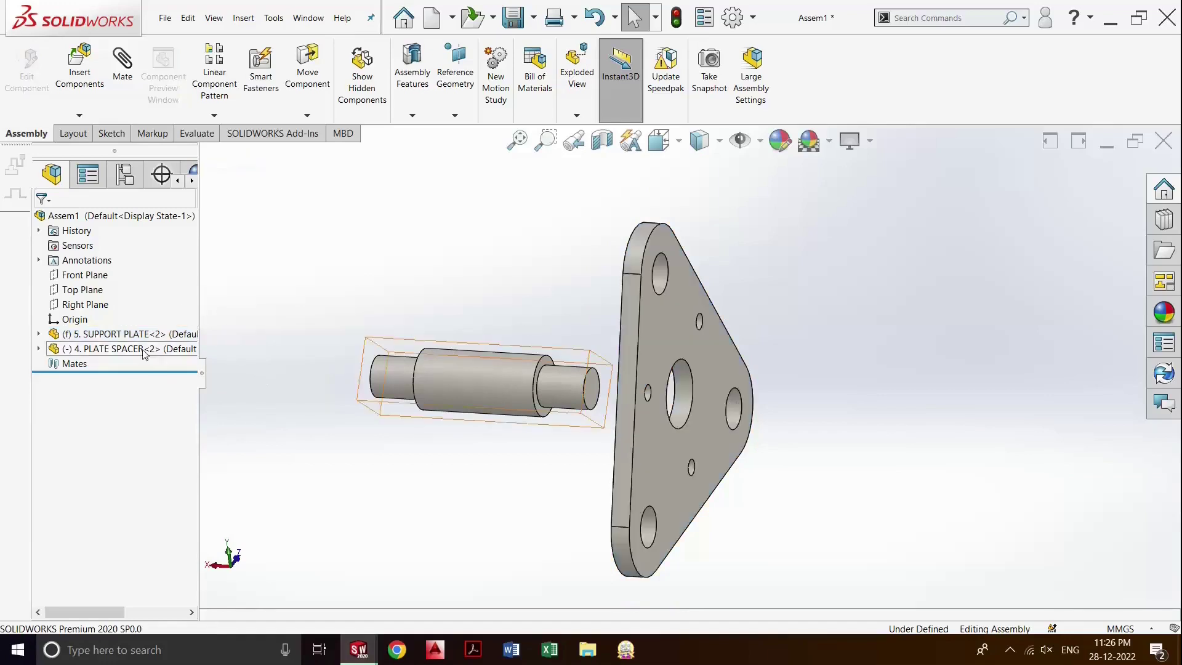
pyautogui.click(106, 336)
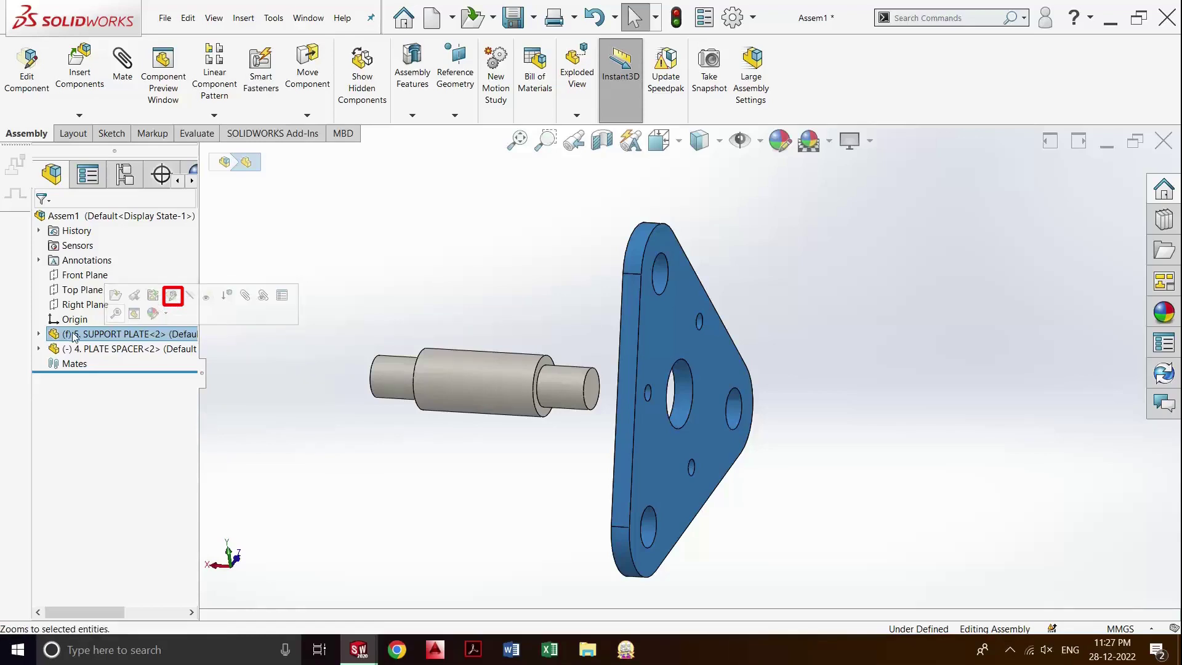
pyautogui.click(40, 334)
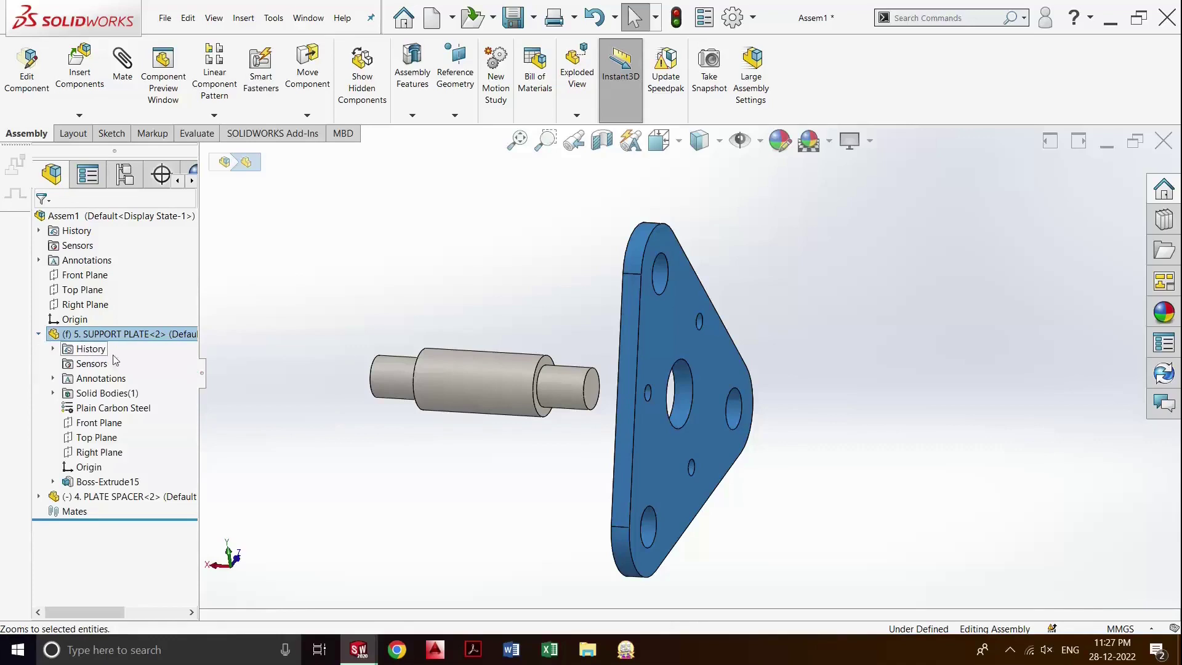
pyautogui.click(108, 482)
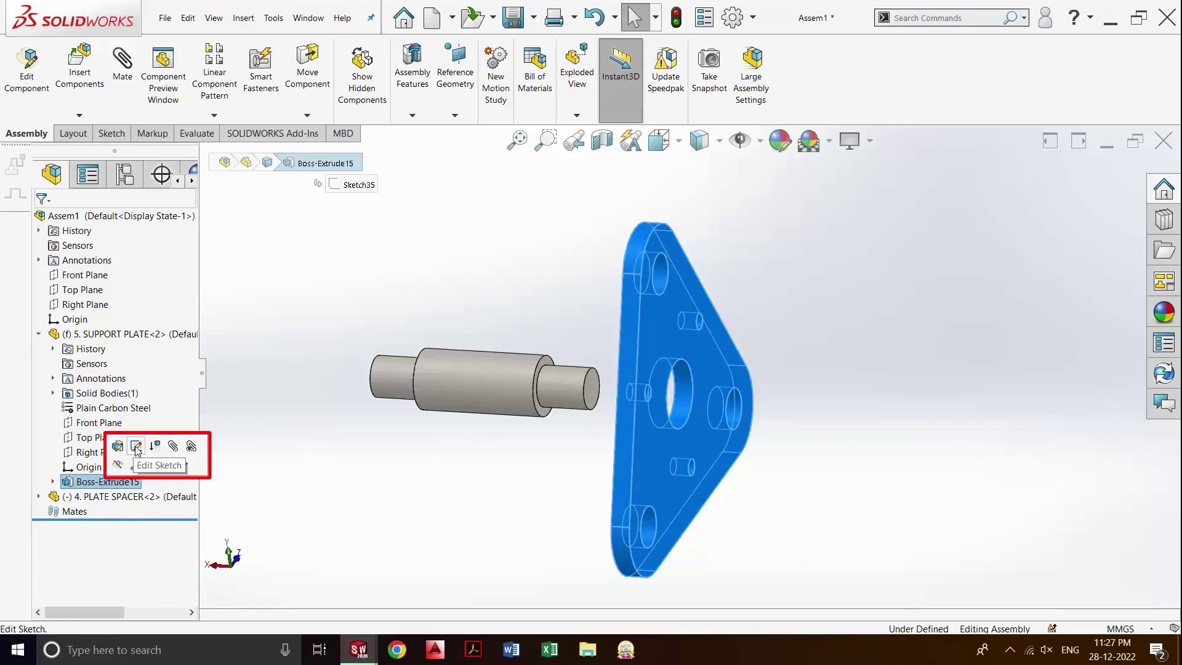
pyautogui.click(251, 450)
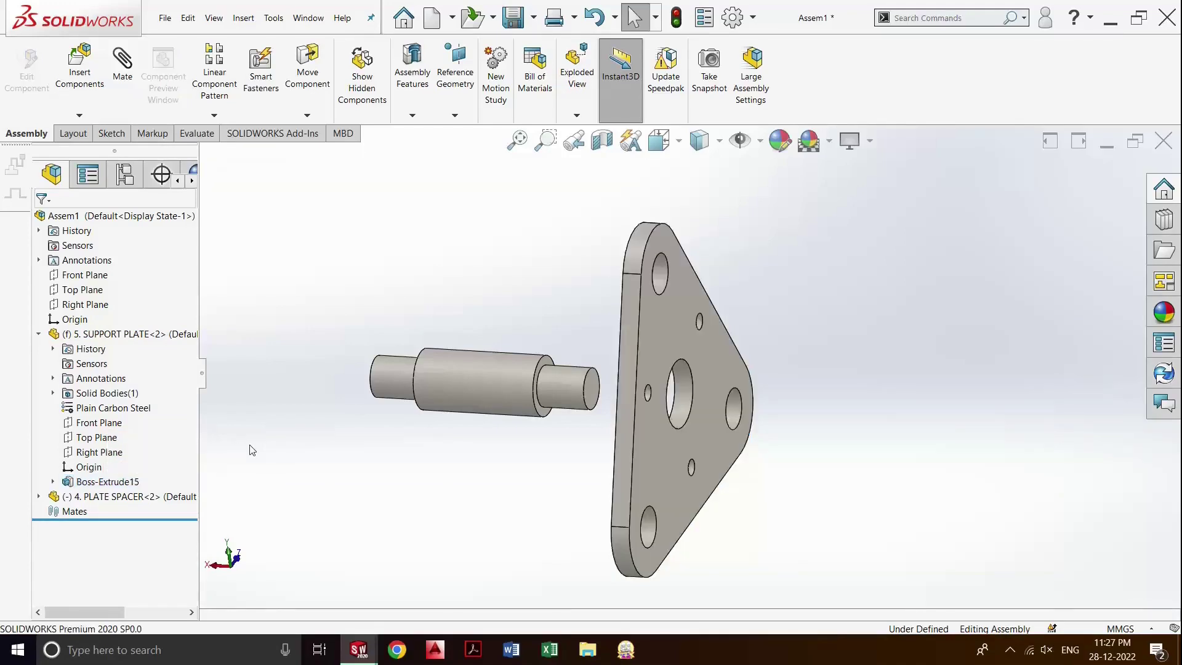